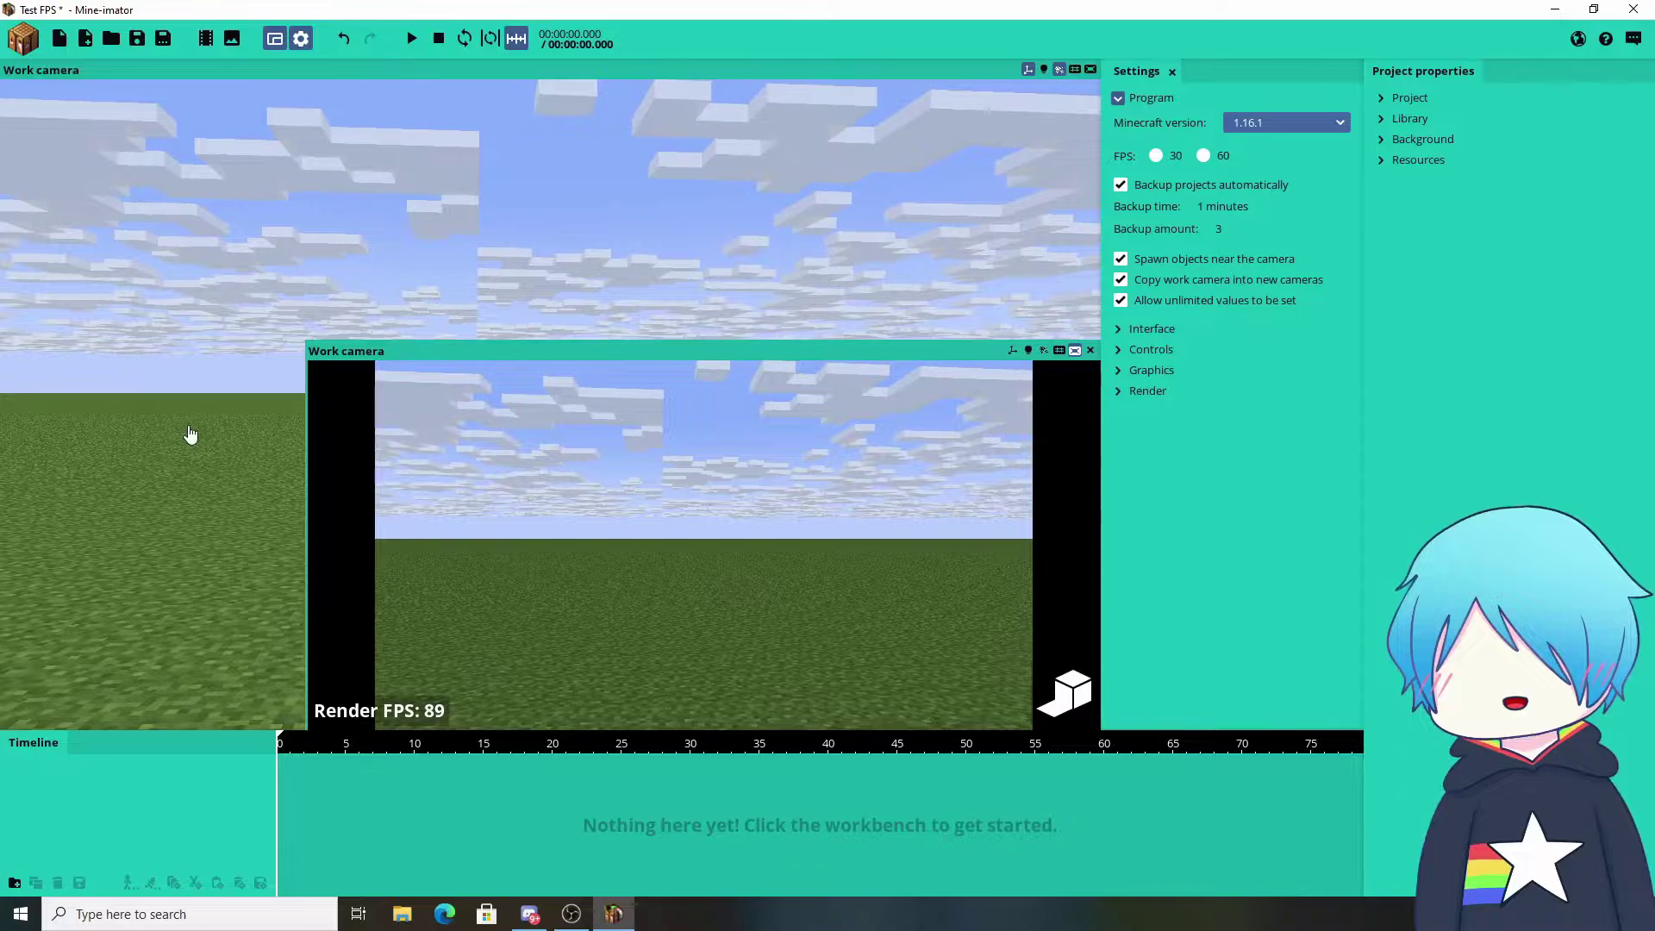
Step: Set the program FPS to 60 and look around the scene with high-quality rendering in the camera preview
drag(183, 427, 271, 438)
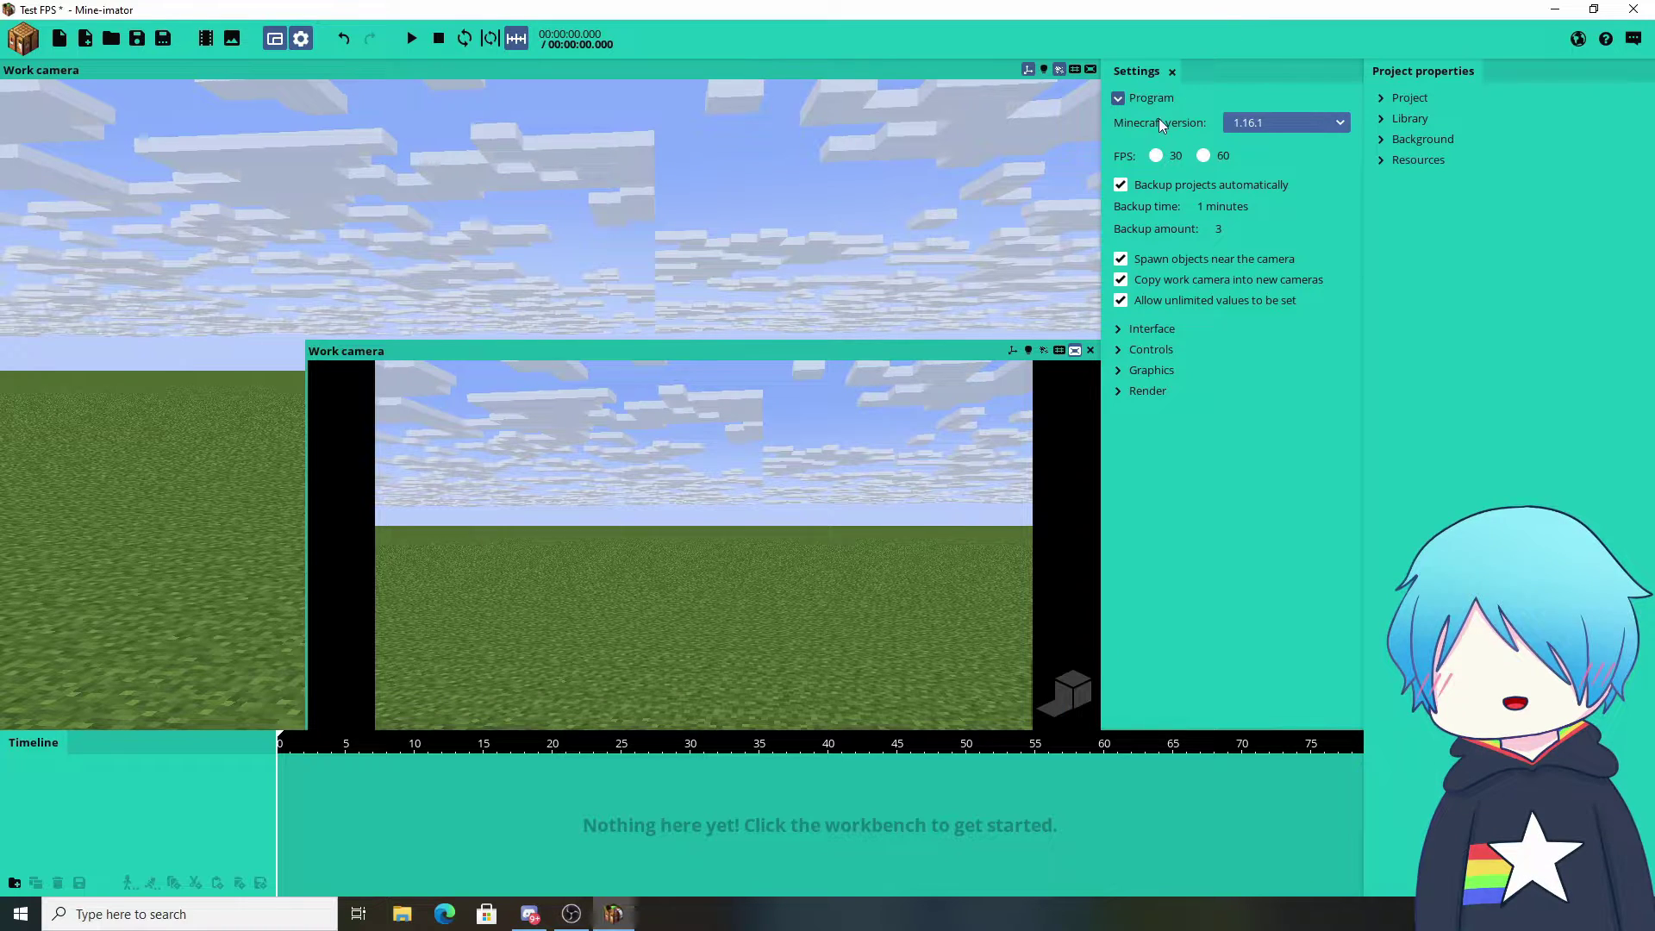
click(1206, 164)
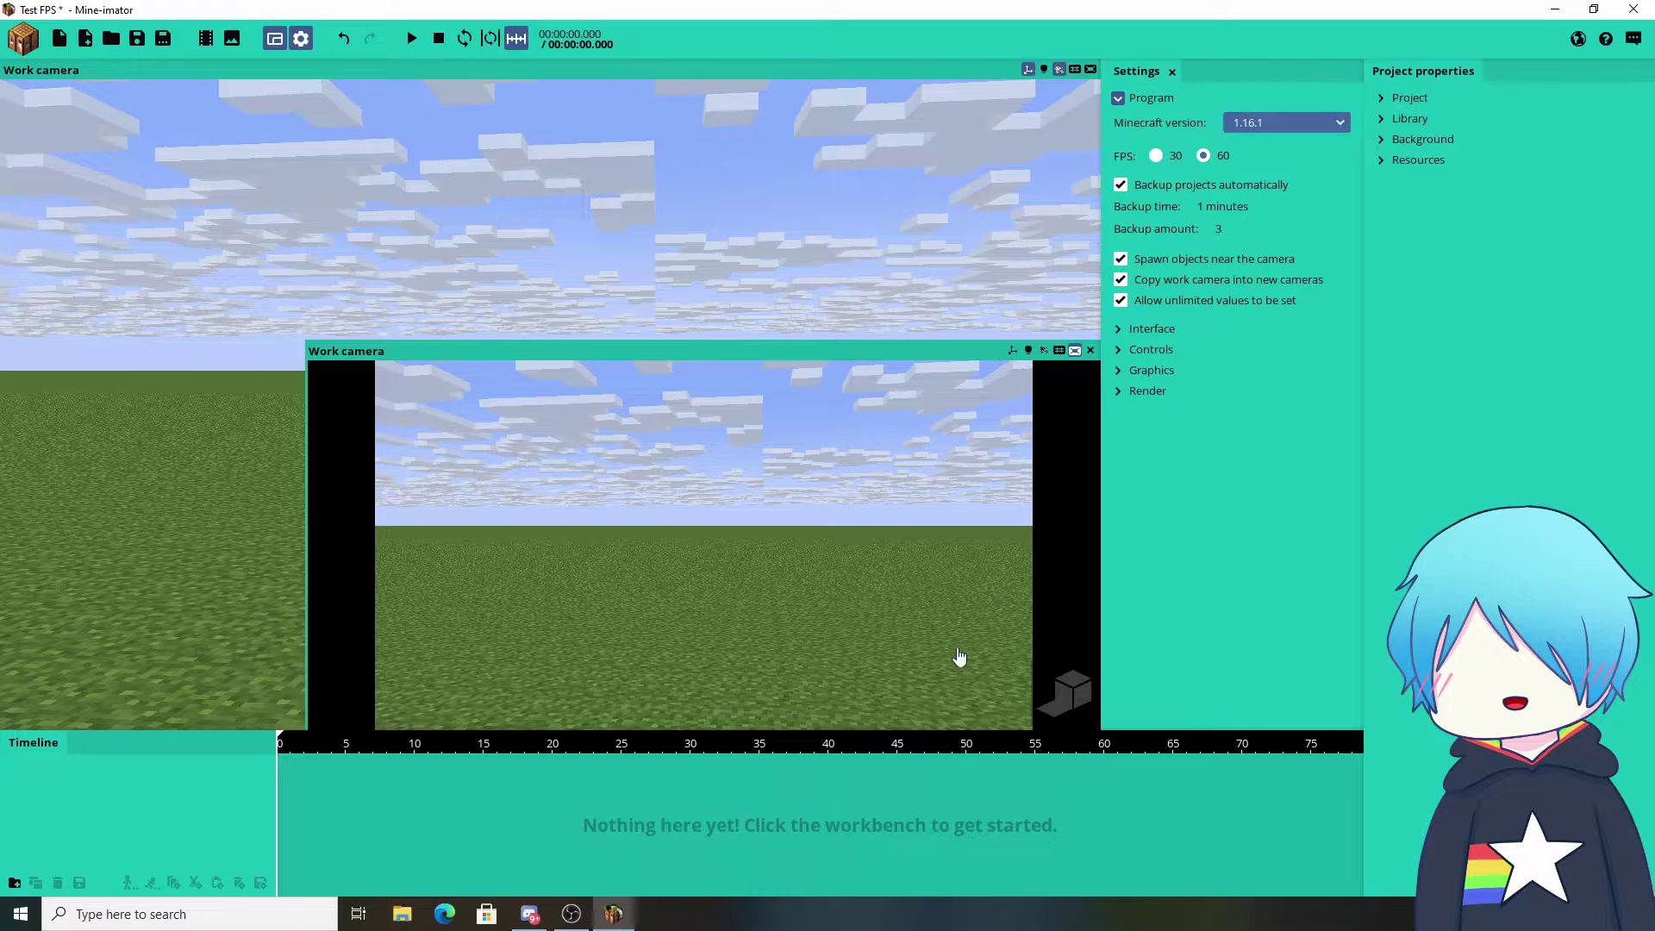
click(1050, 693)
drag(696, 636, 733, 629)
drag(966, 340, 966, 331)
Step: Compare the 30 and 60 FPS options with high-quality rendering in the camera preview, leaving the program FPS at 60
click(1155, 155)
drag(1039, 713, 1068, 695)
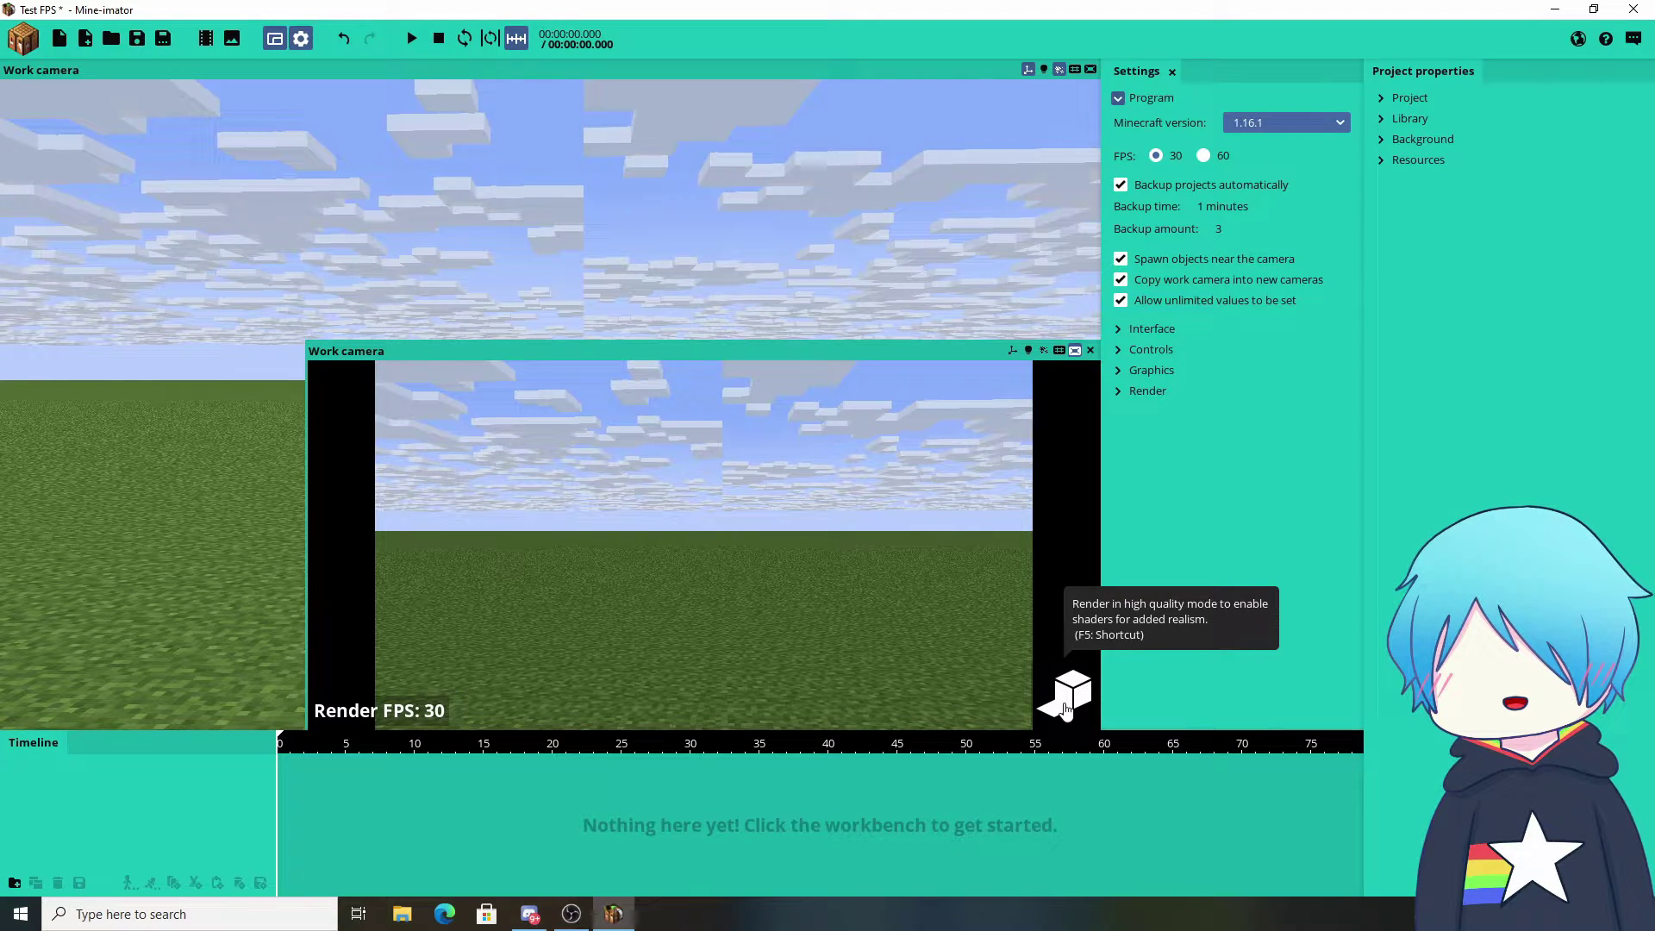
click(1203, 156)
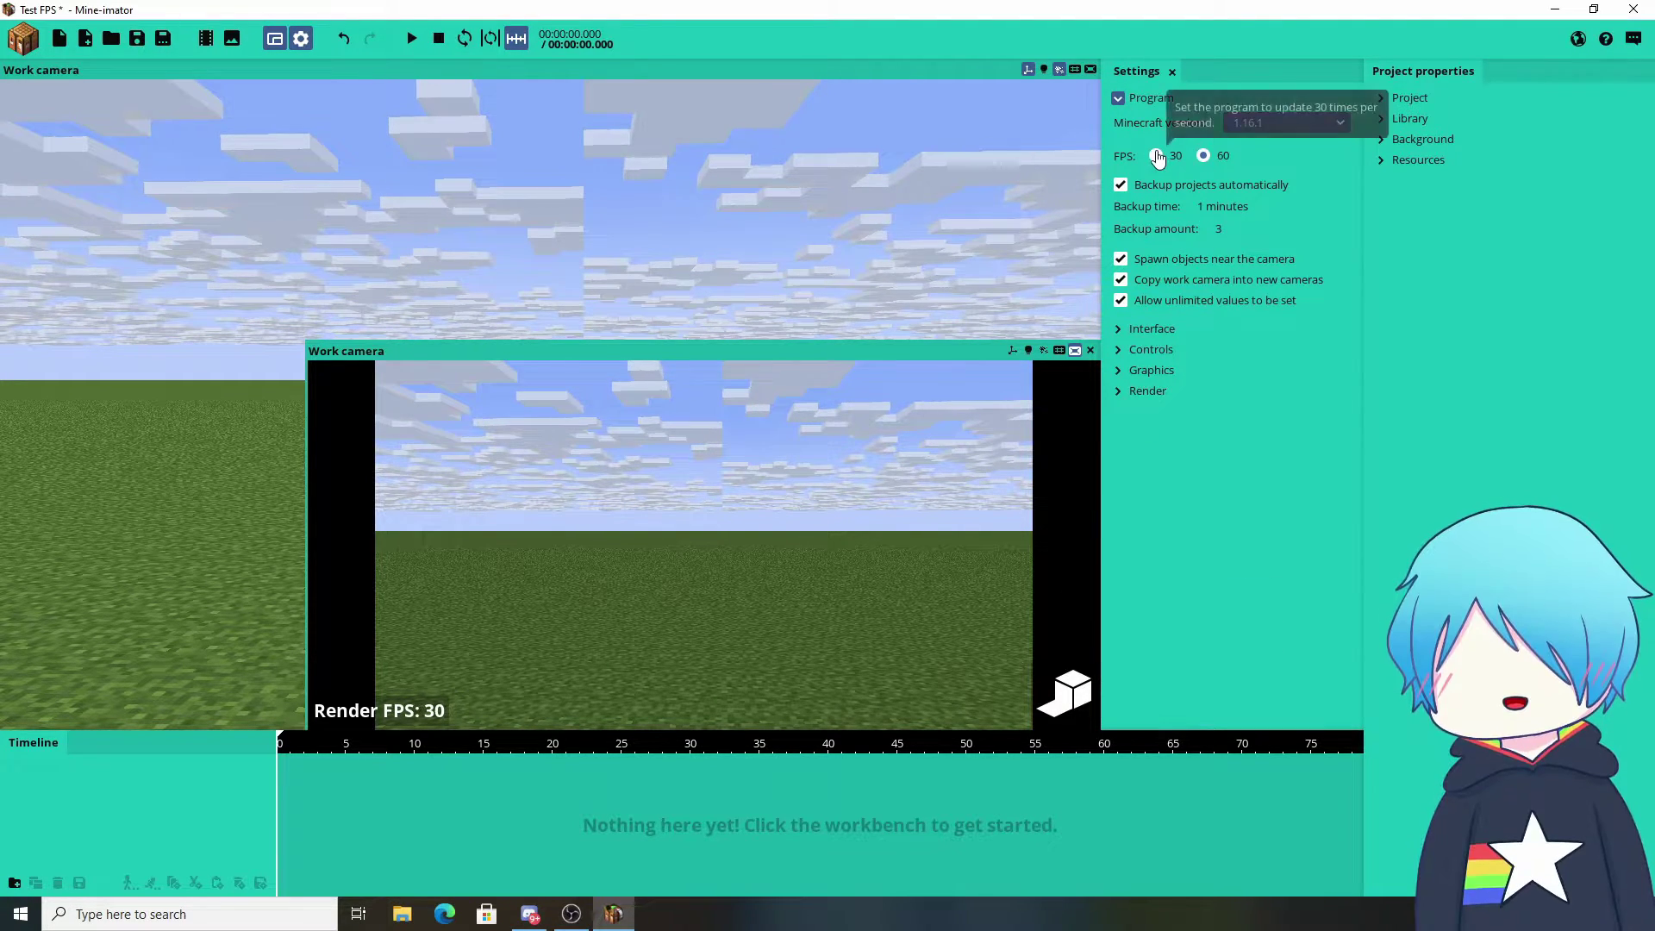
click(1173, 159)
click(1212, 156)
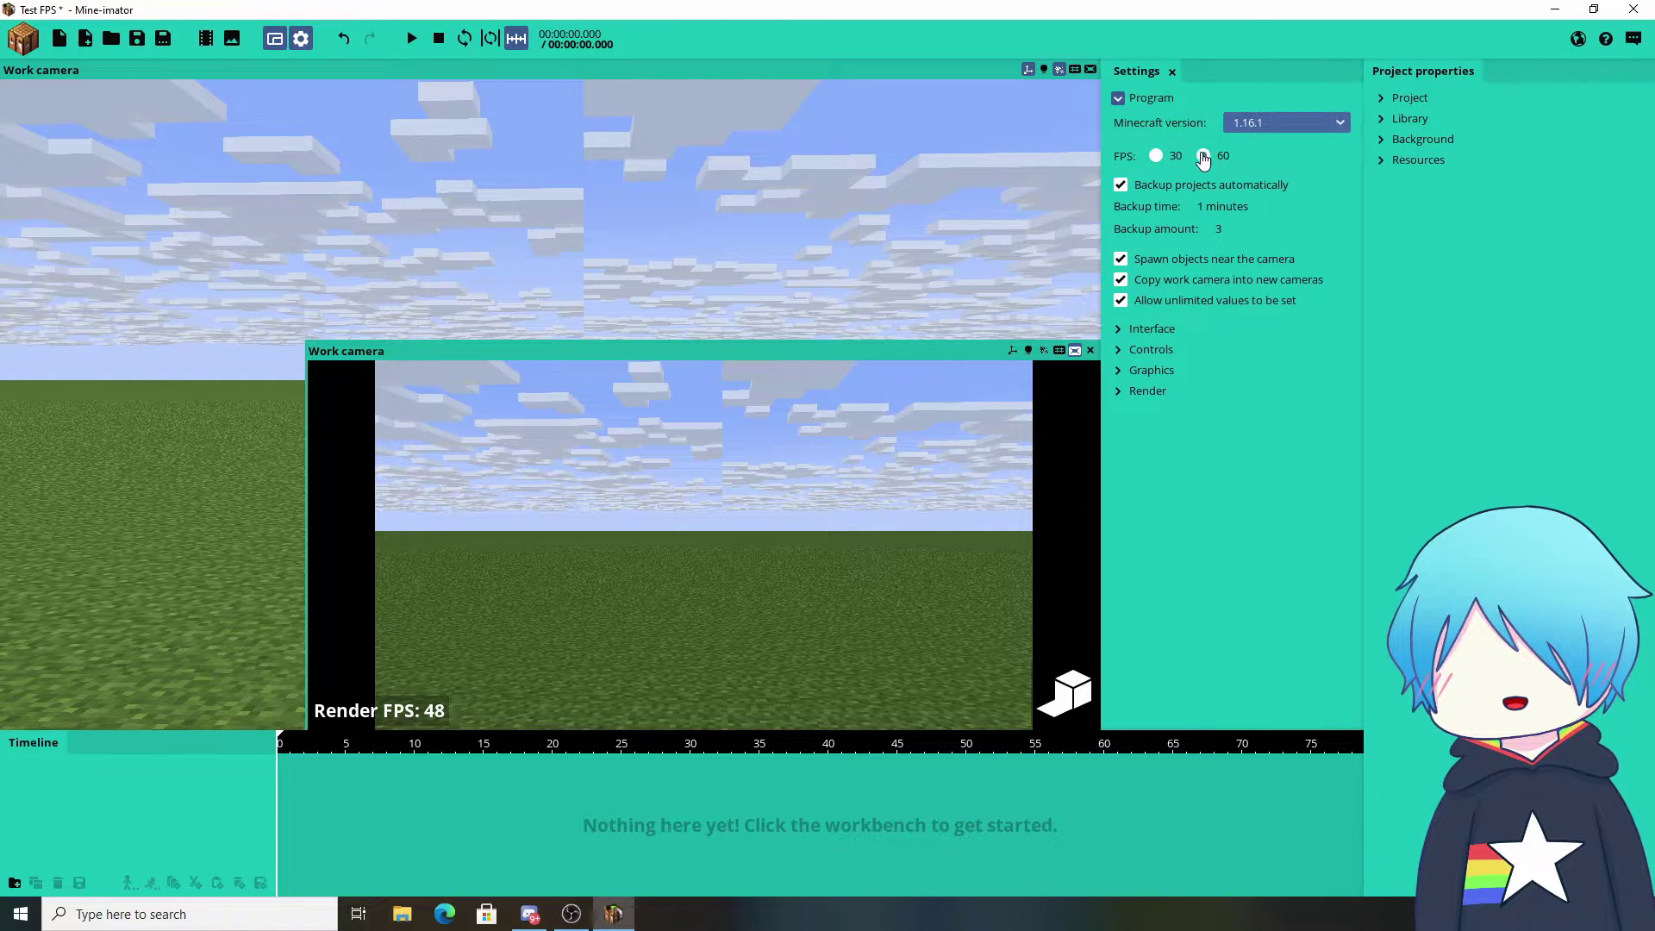
click(1157, 156)
click(1204, 156)
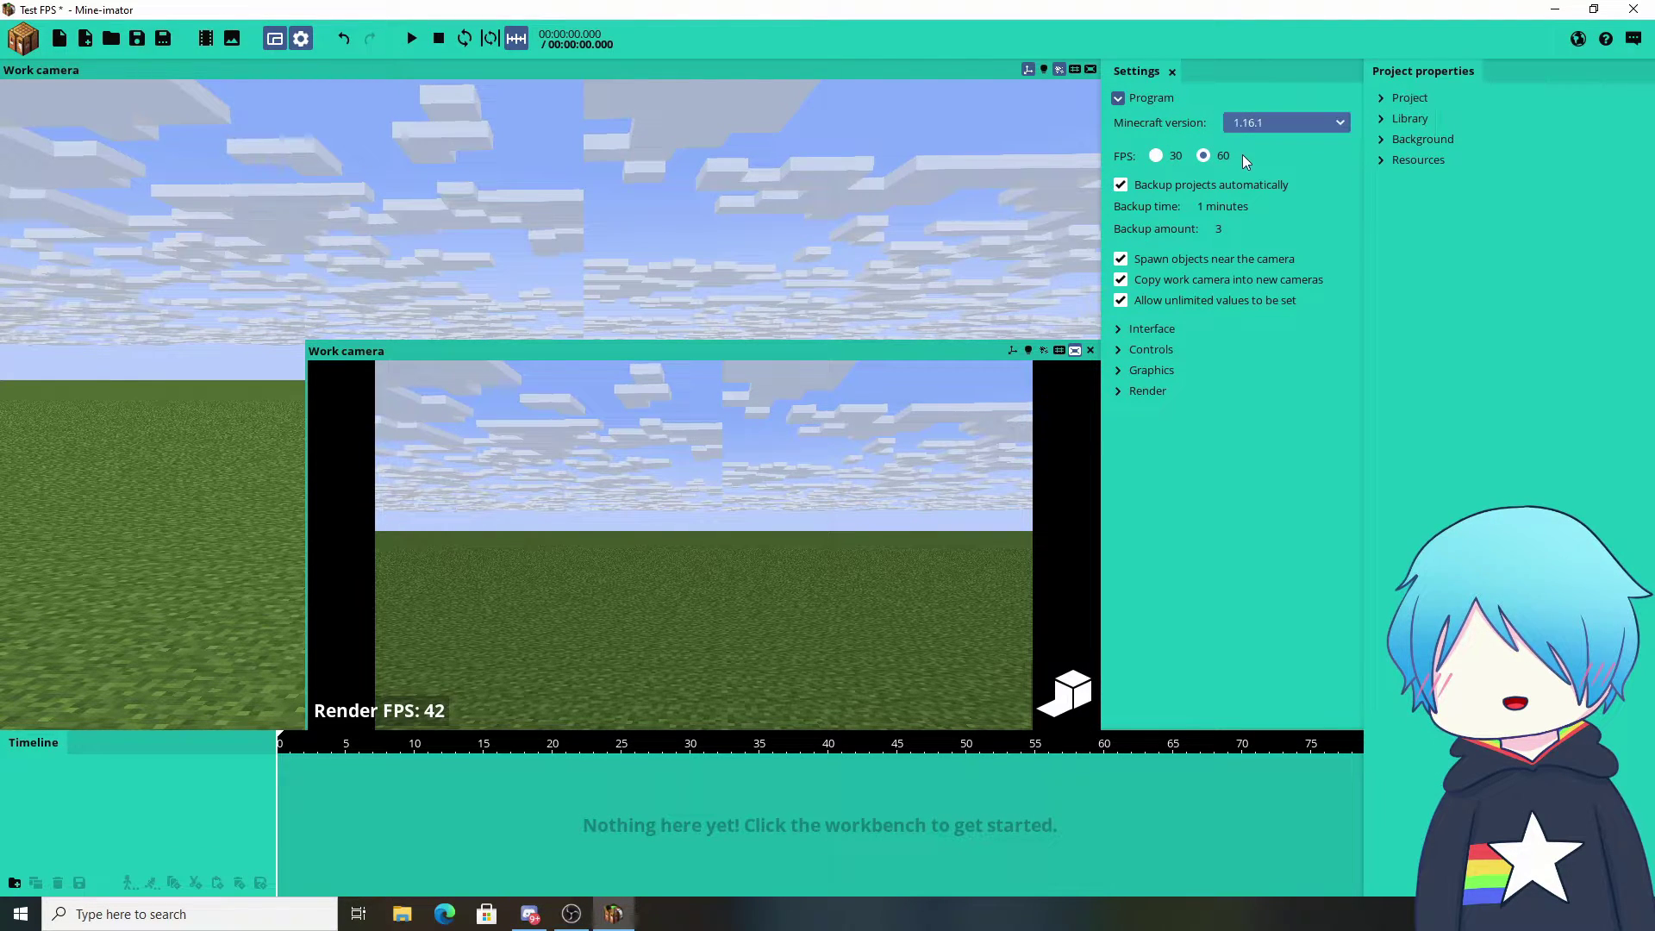
Step: Search the computer for Notepad++, launch it, and dismiss its update offer
click(116, 920)
text(nope)
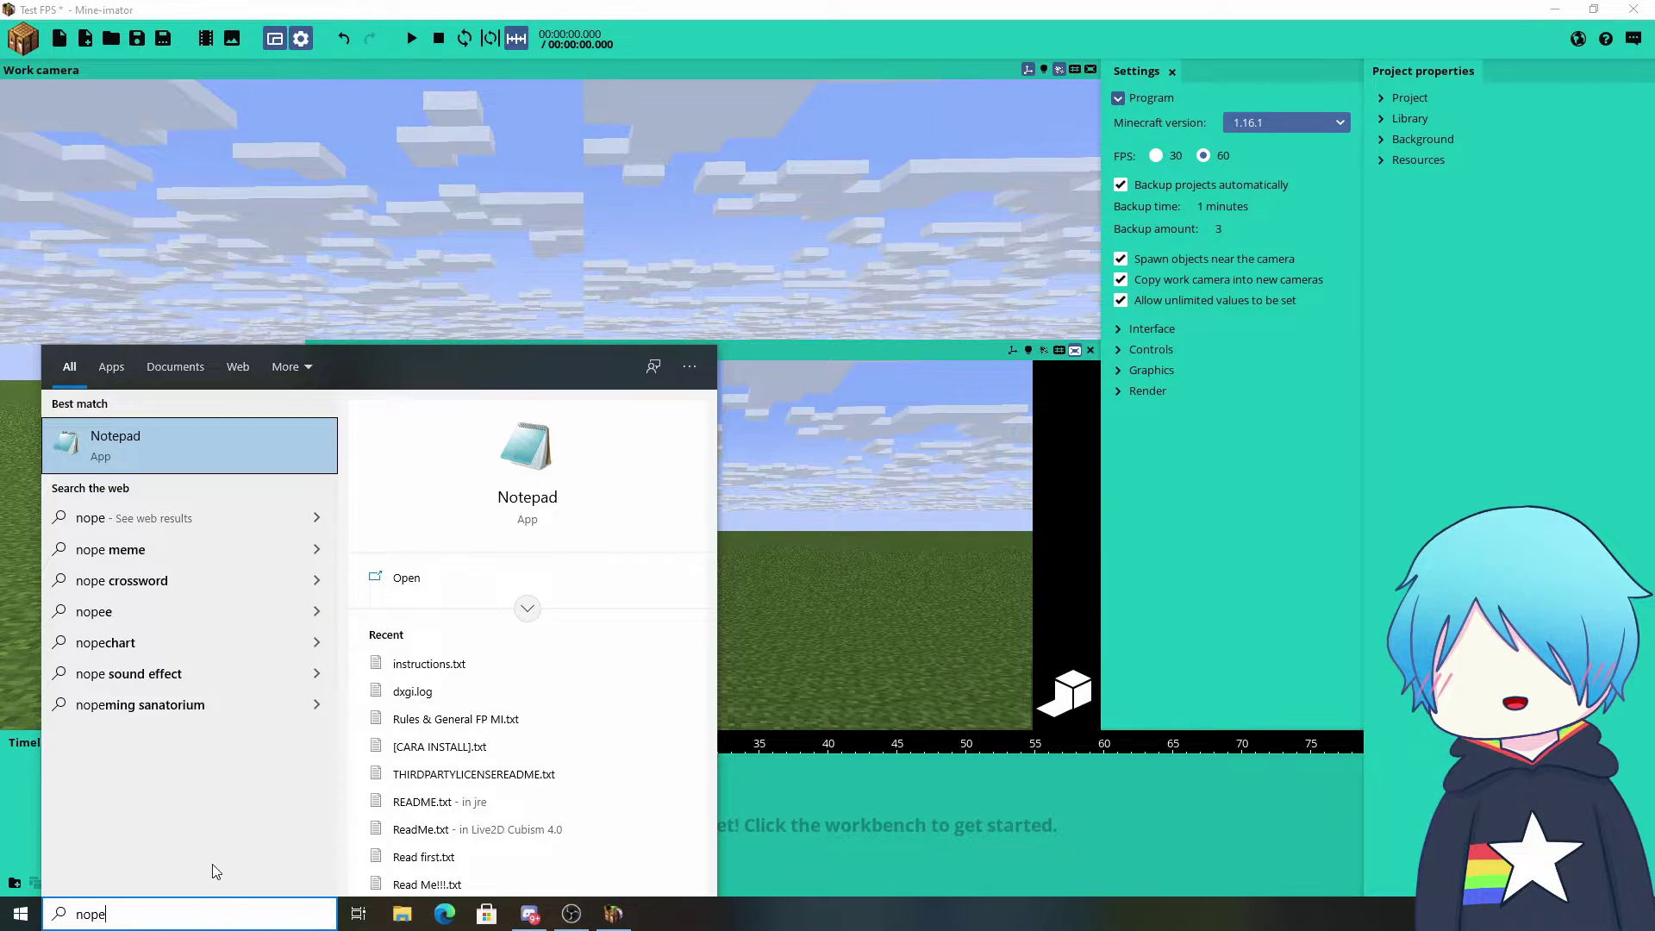
key(BackSpace)
key(BackSpace)
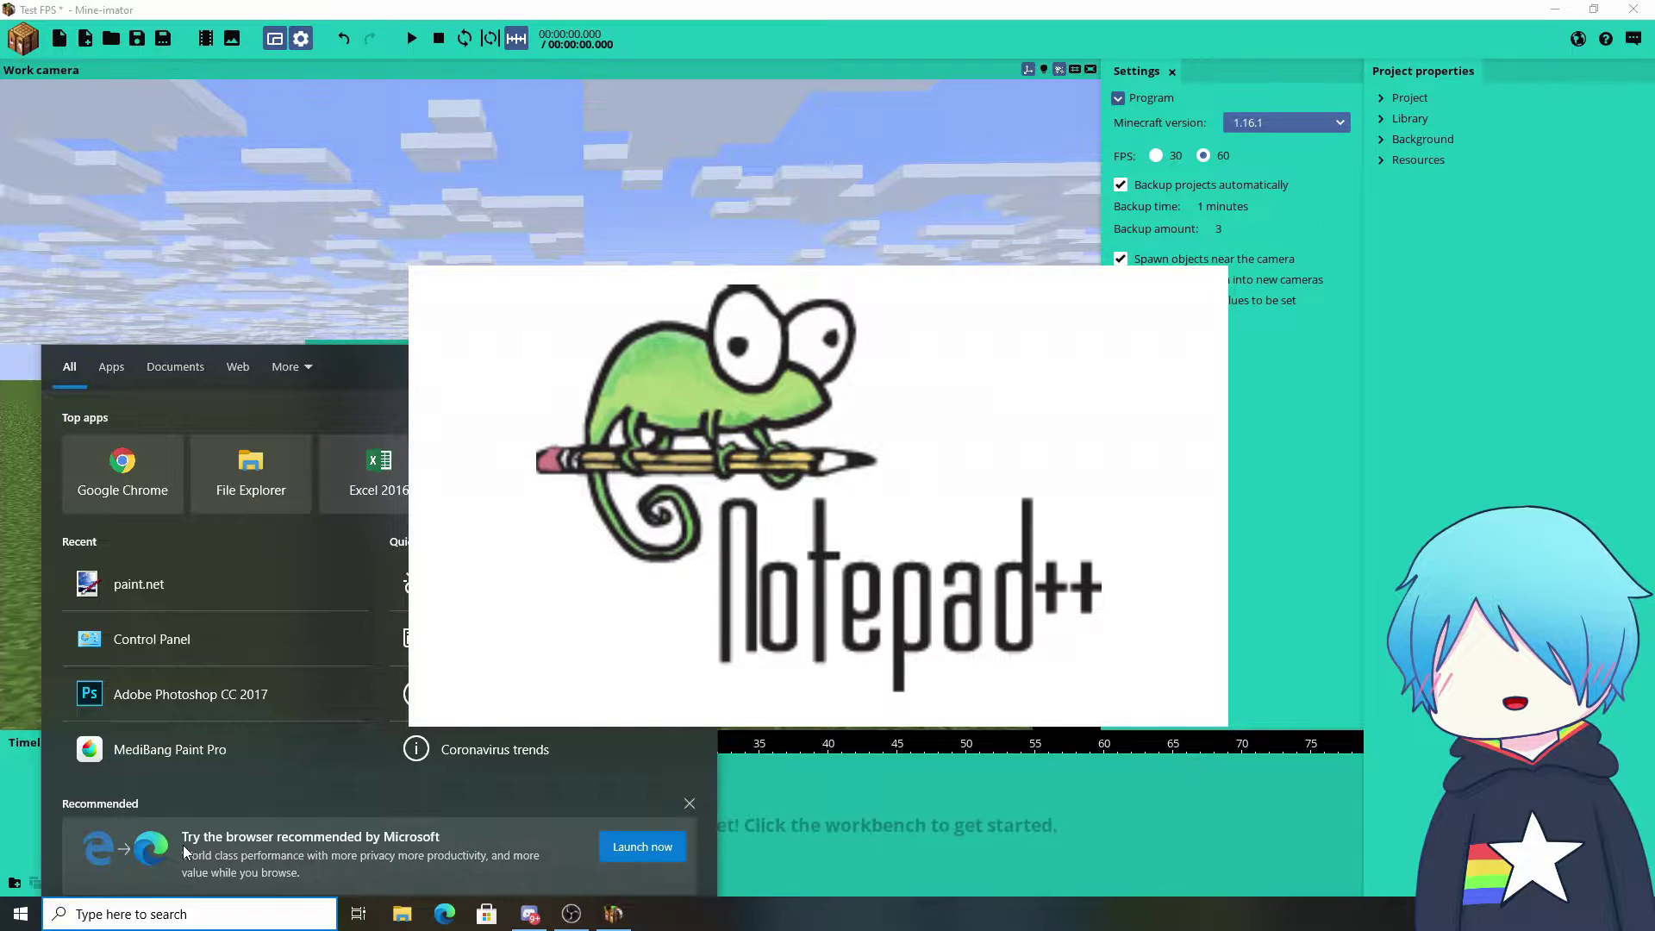
text(note)
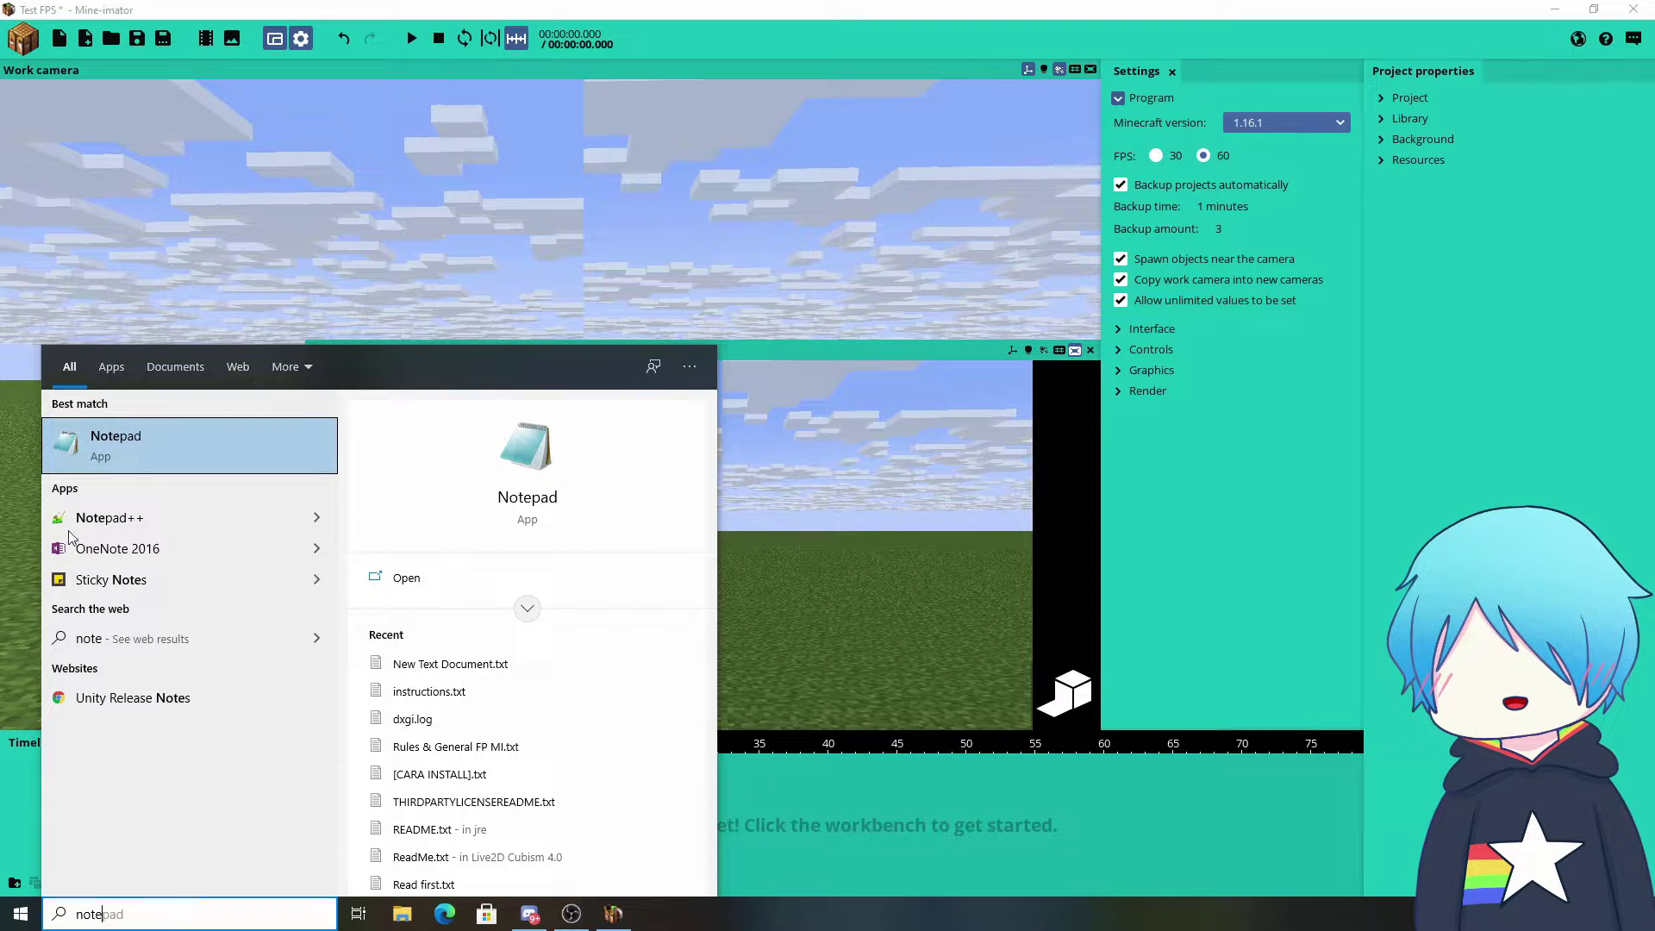
click(94, 521)
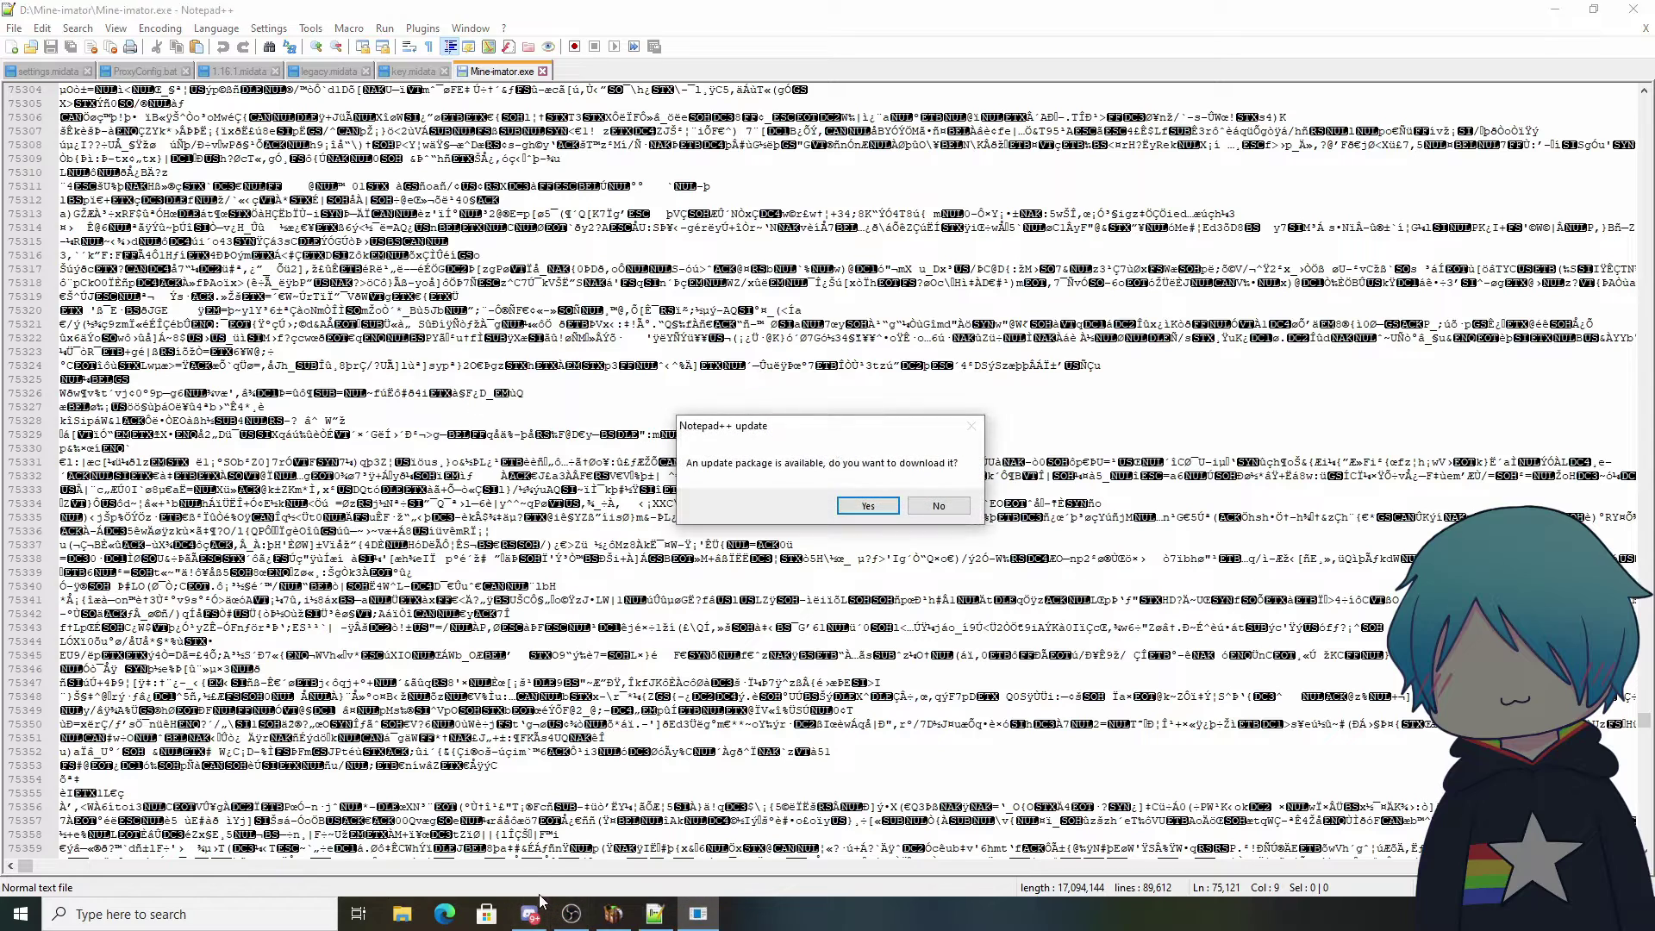
click(898, 510)
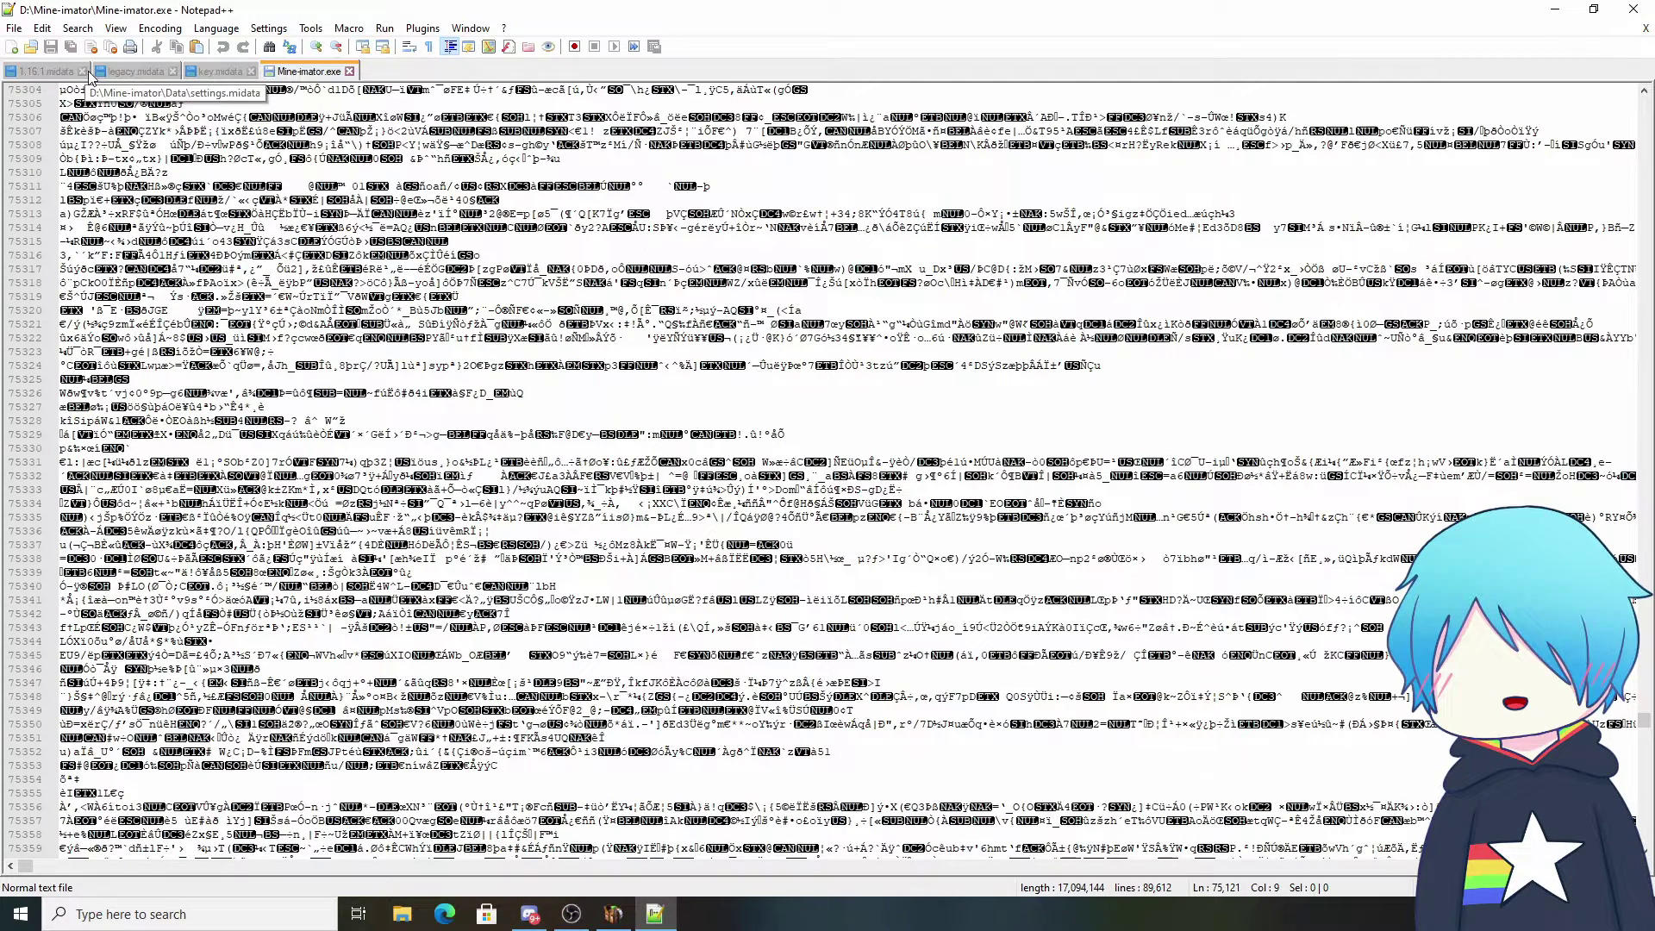
Step: Close all the previously opened files in Notepad++, leaving only an empty document
click(83, 72)
click(78, 72)
click(89, 72)
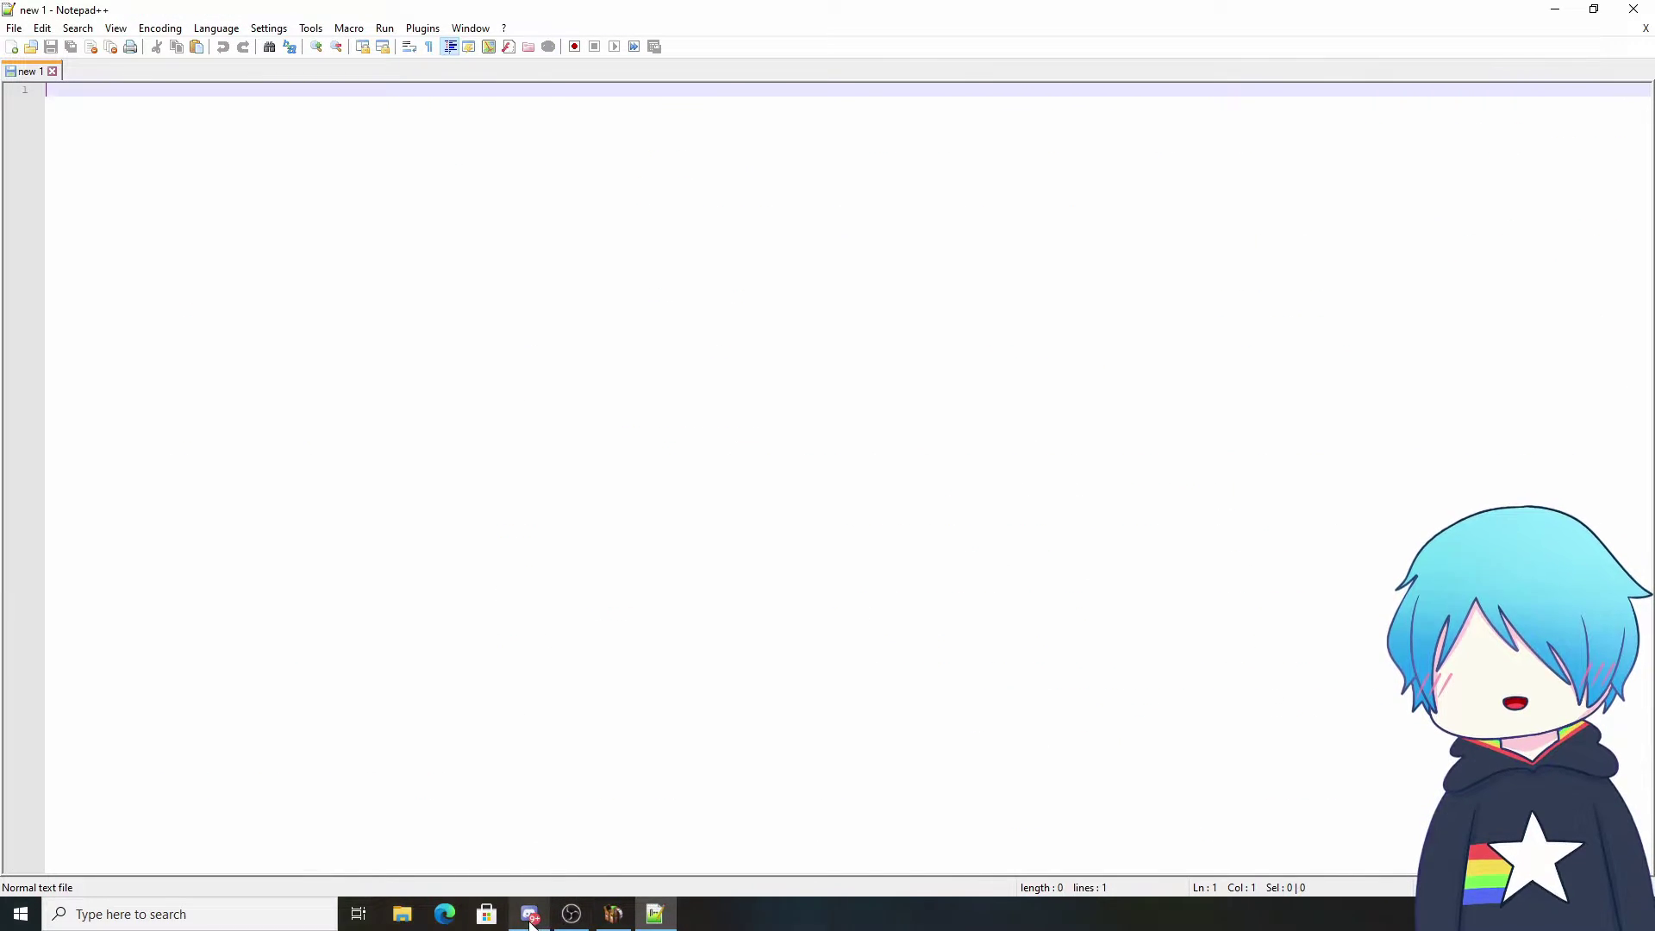
Step: Browse in File Explorer to the Data folder inside the Mine-imator folder on drive D:
mouse_move(531, 922)
click(402, 914)
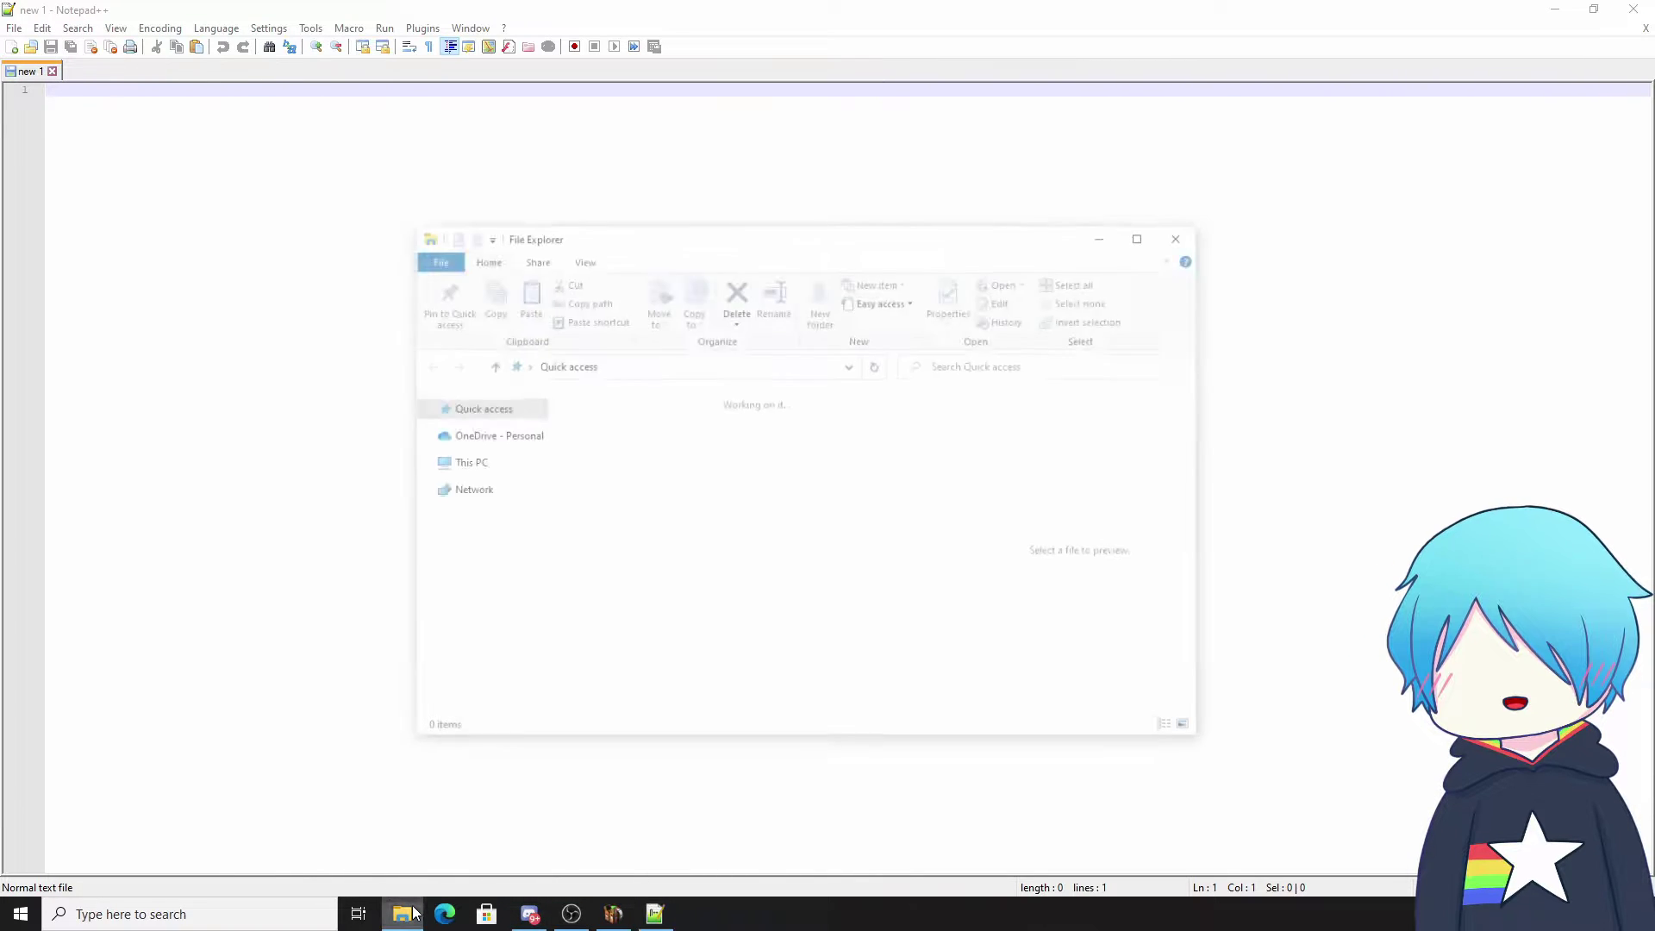
click(496, 652)
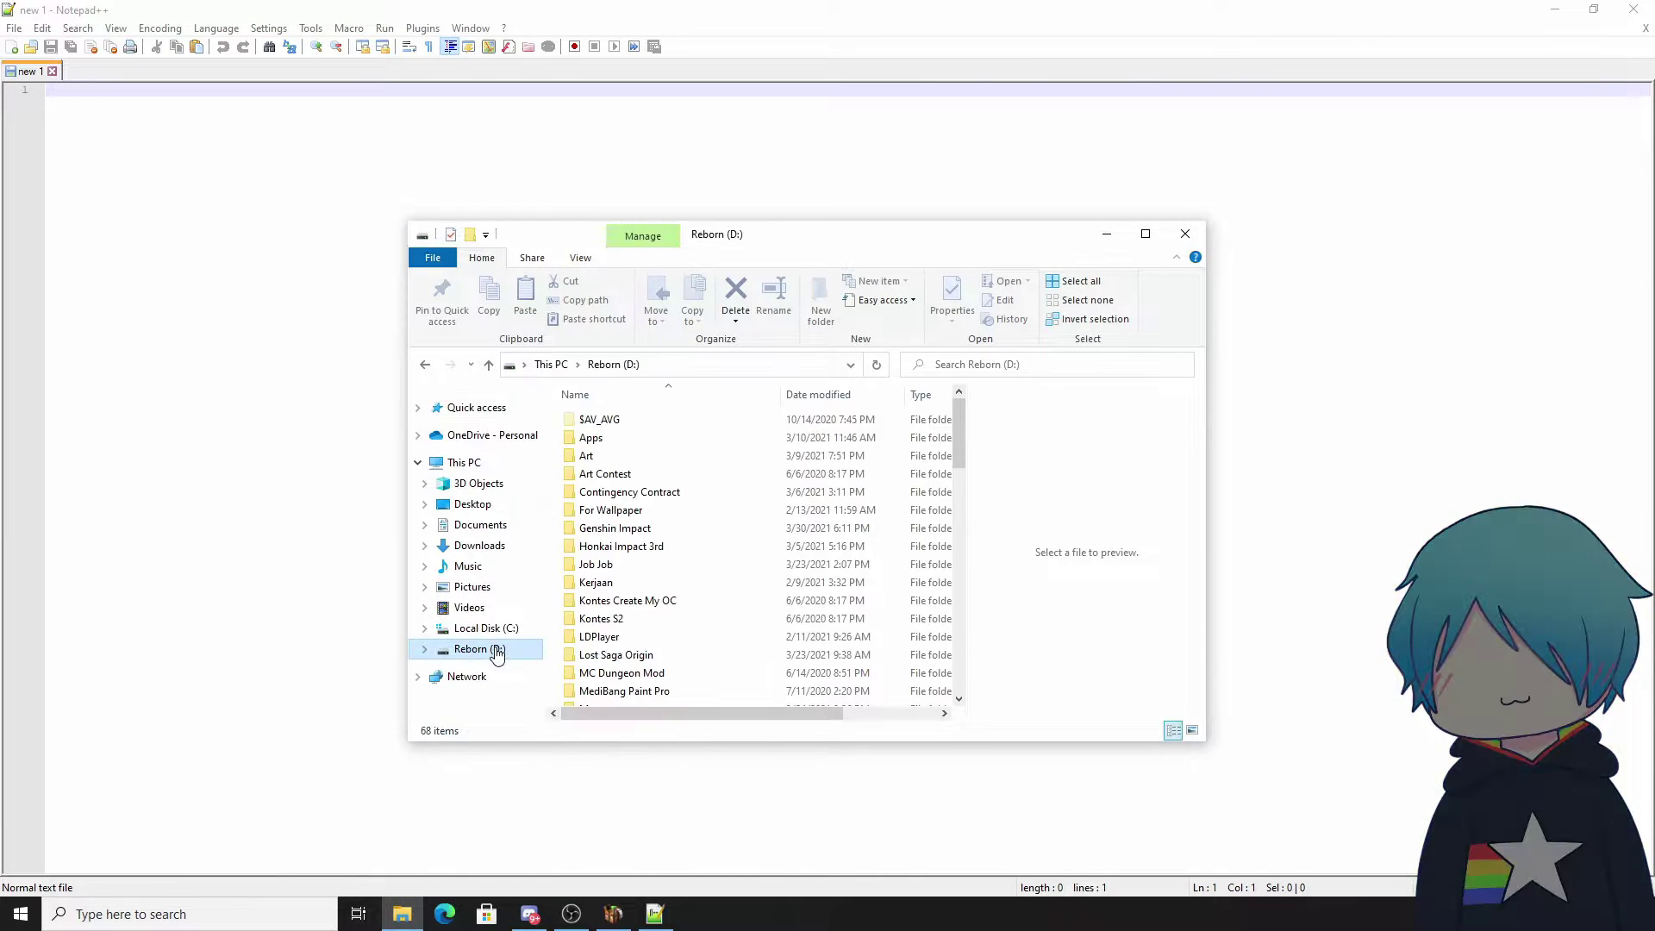
scroll(638, 573, down, 1)
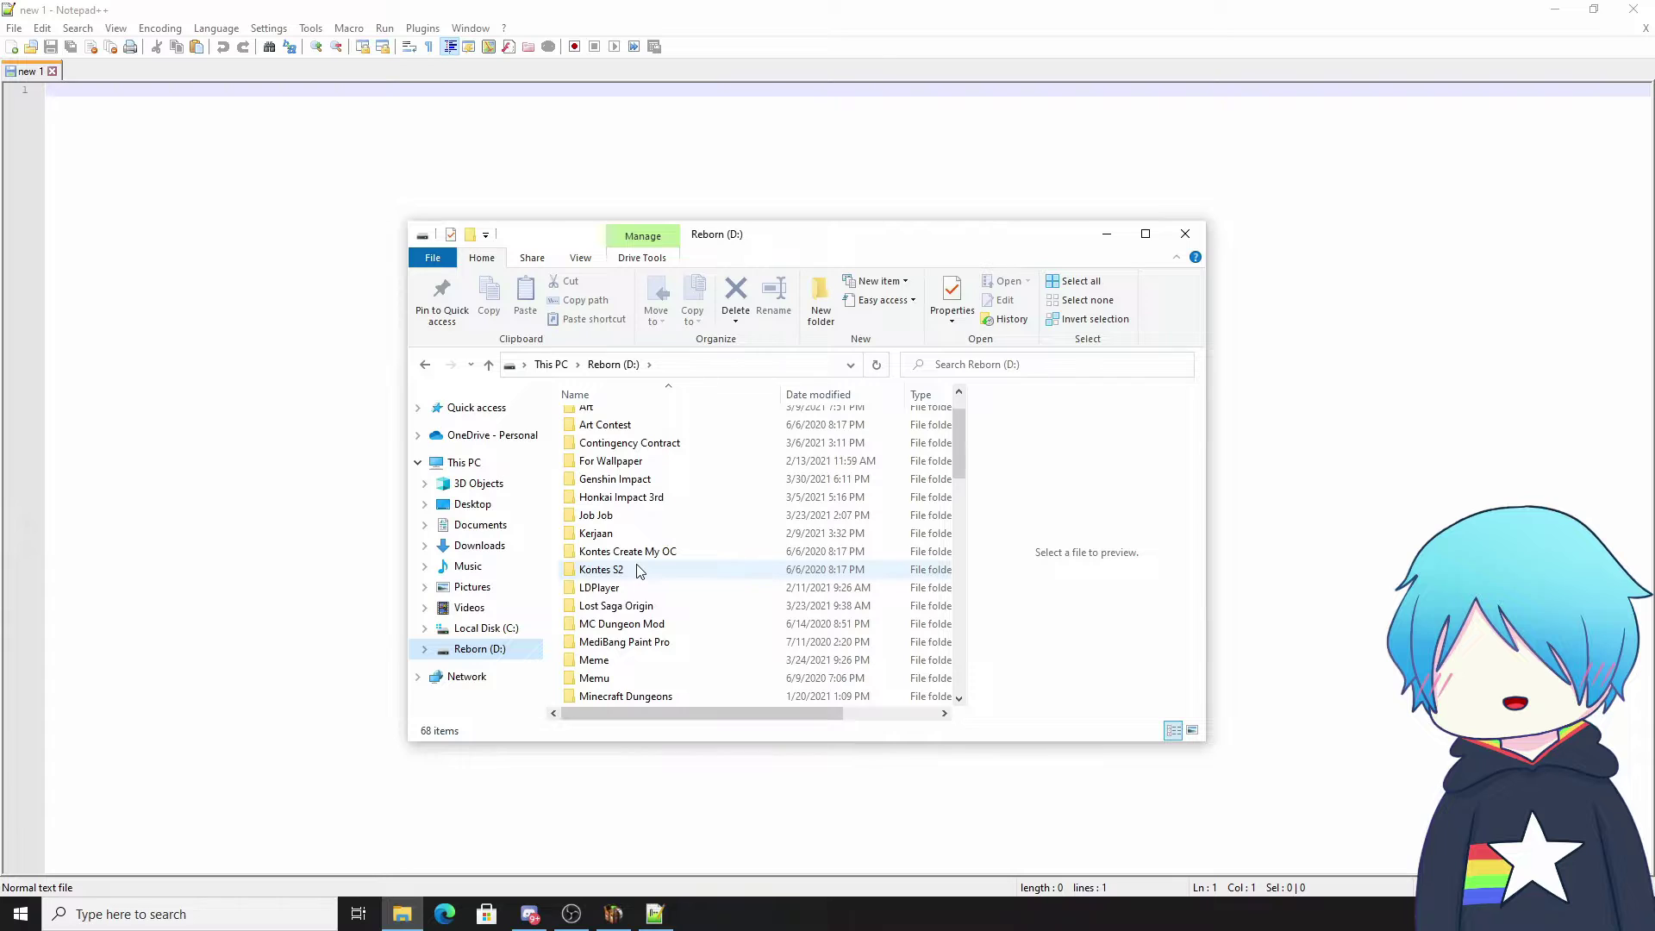
scroll(649, 566, down, 2)
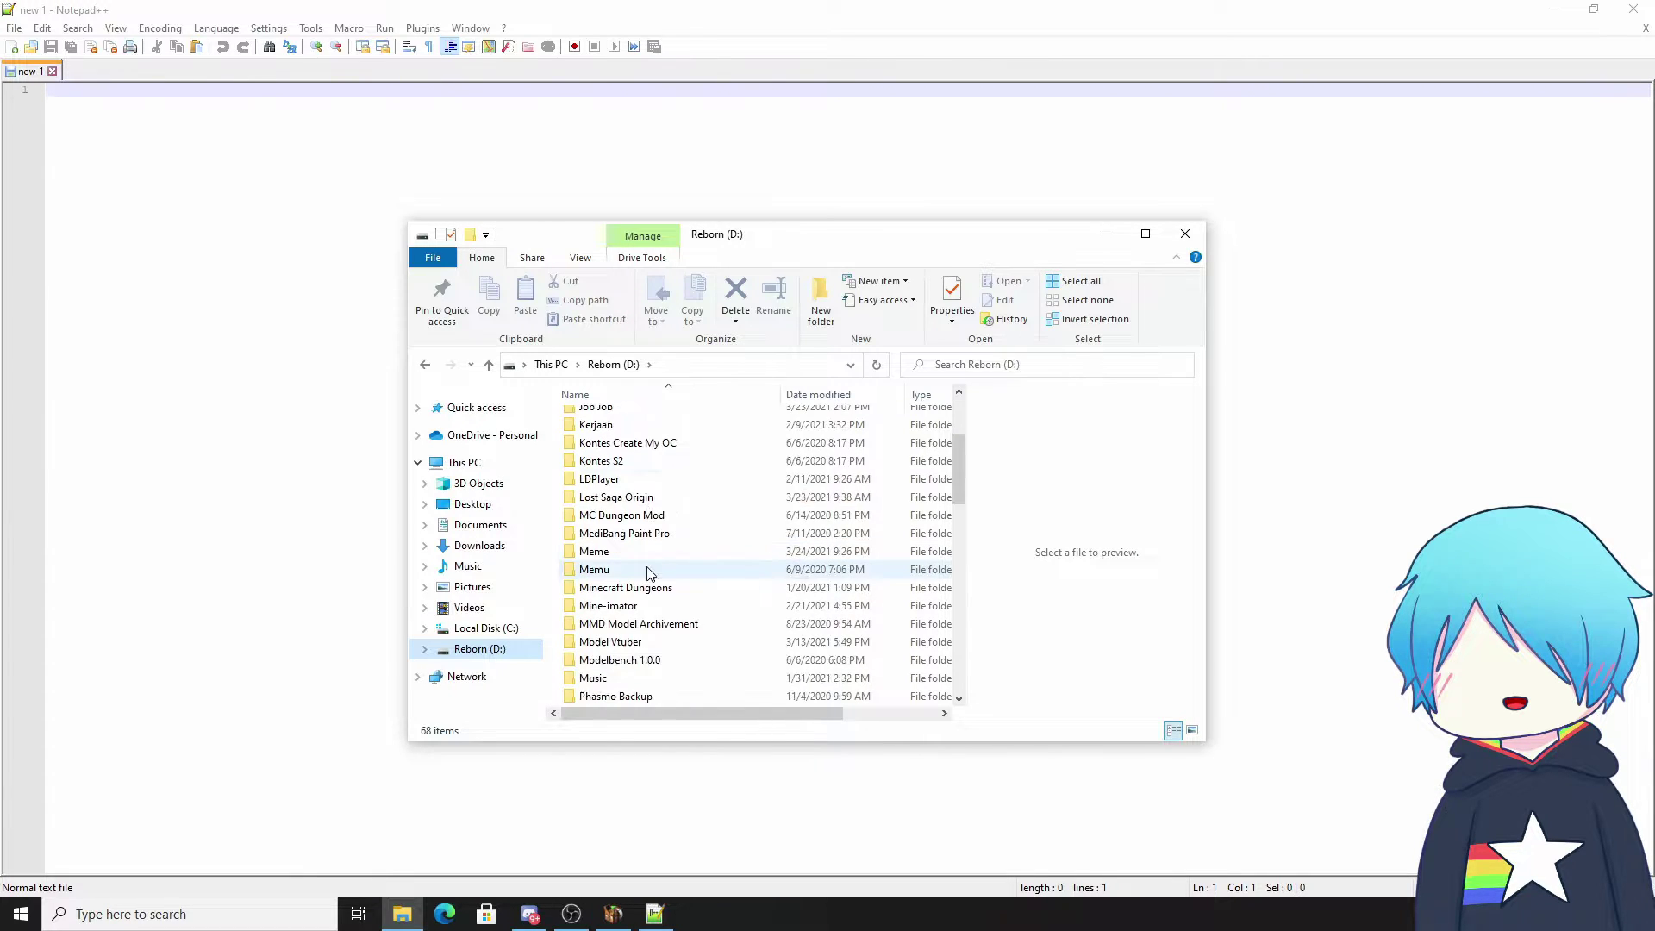
double_click(625, 608)
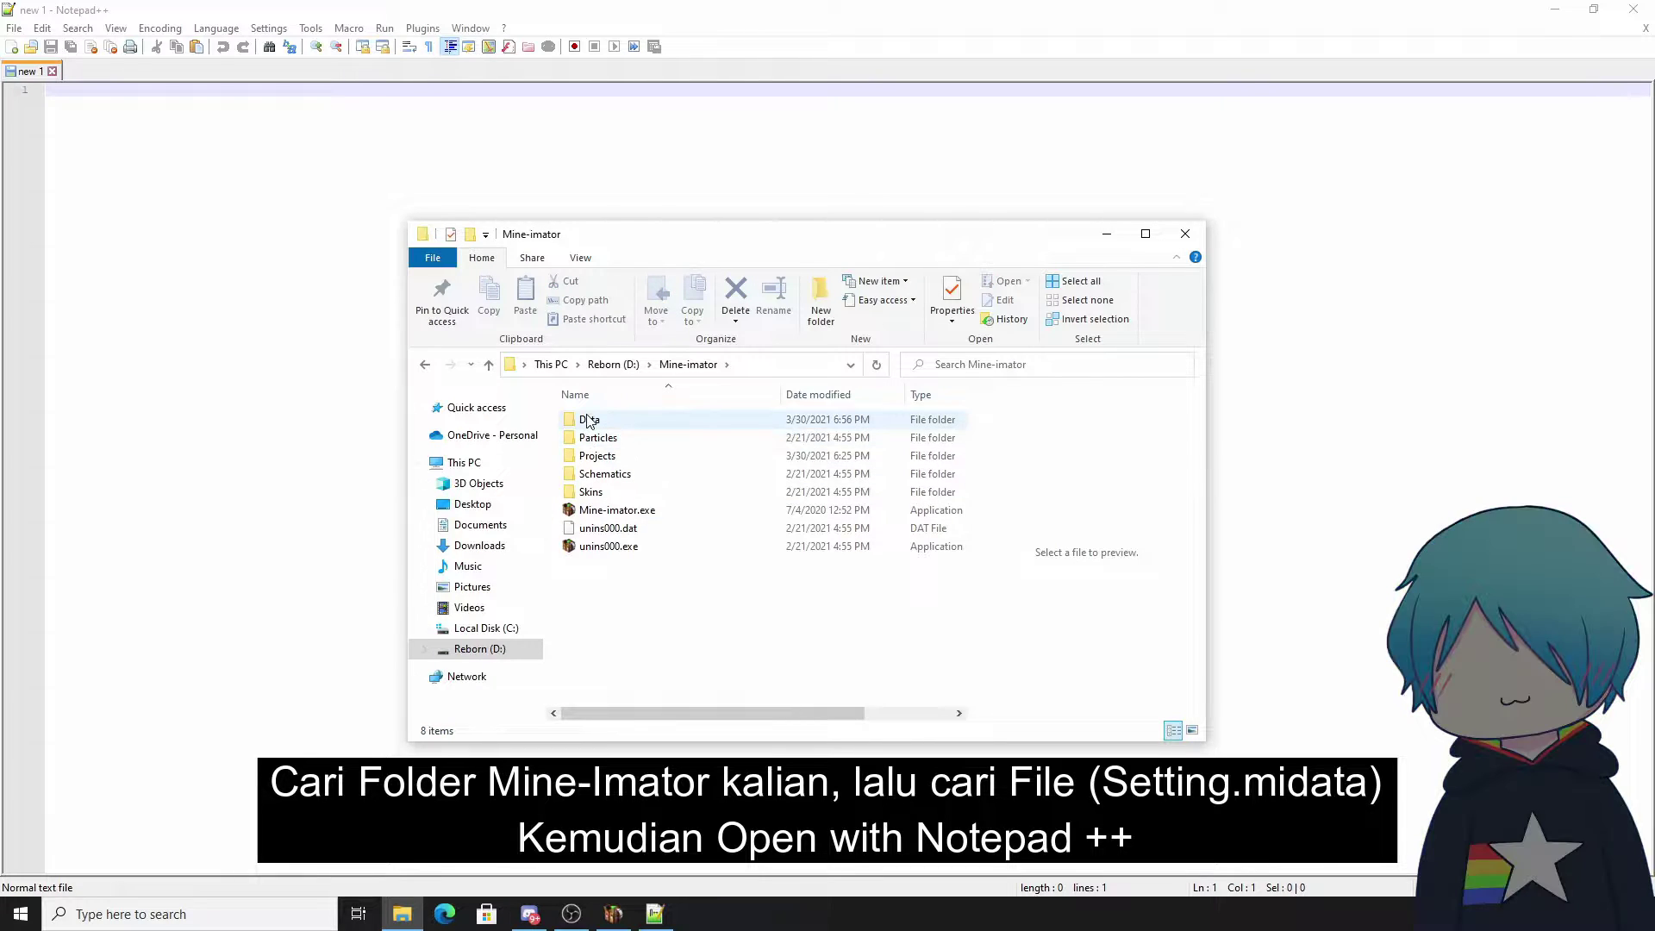
double_click(591, 421)
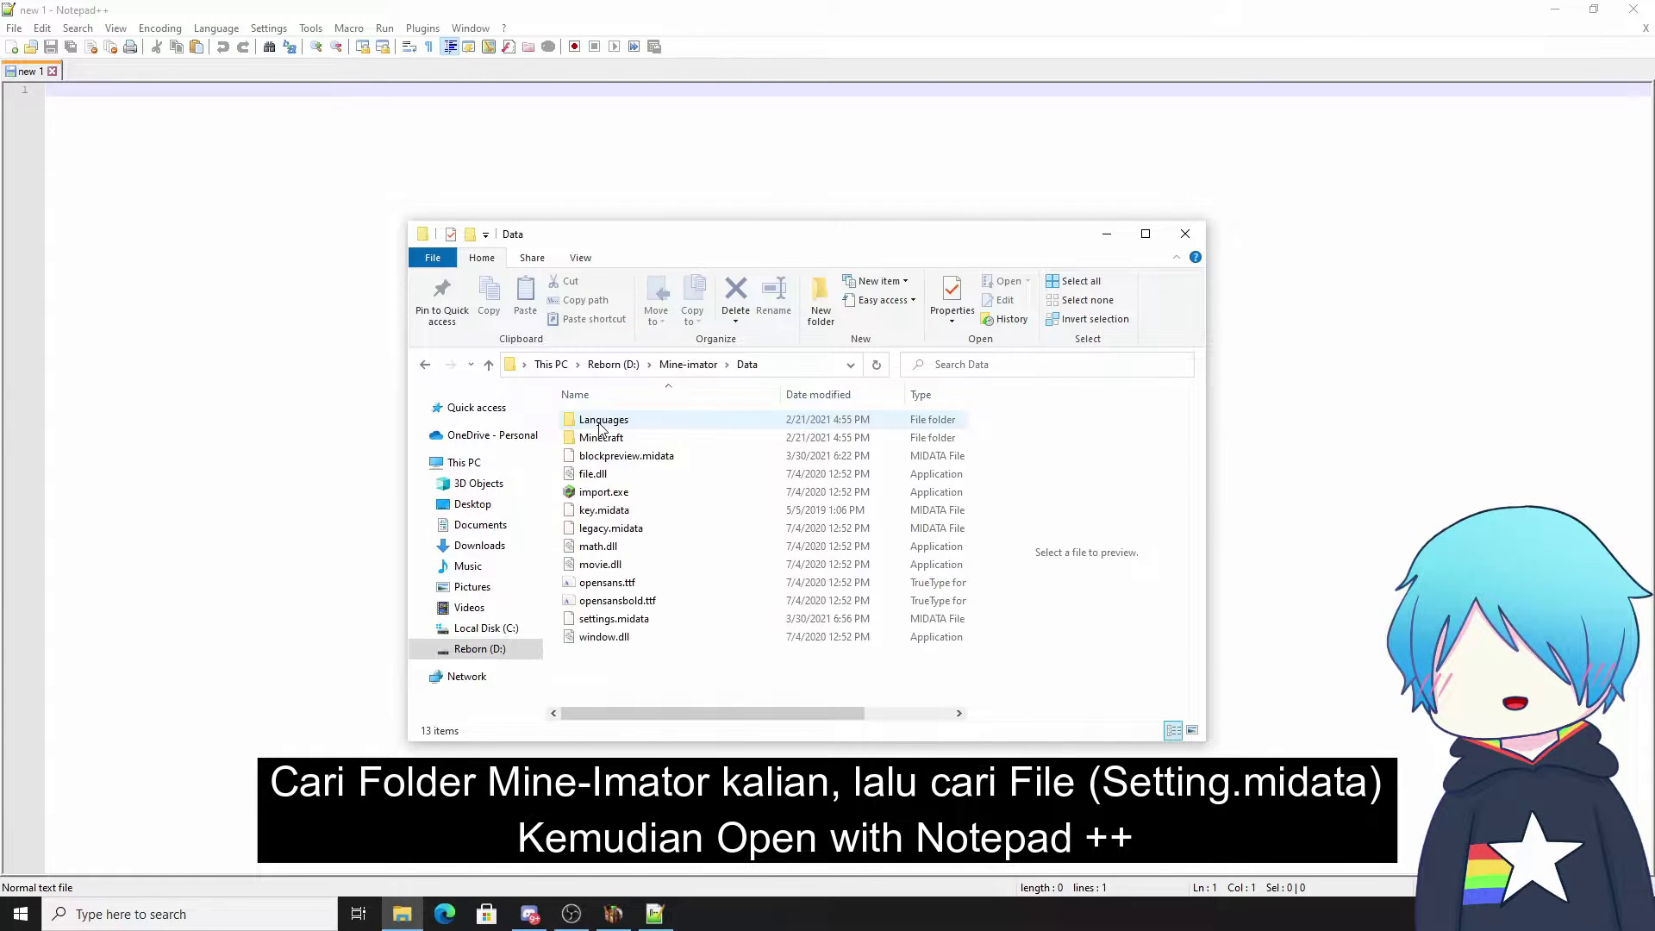
click(425, 364)
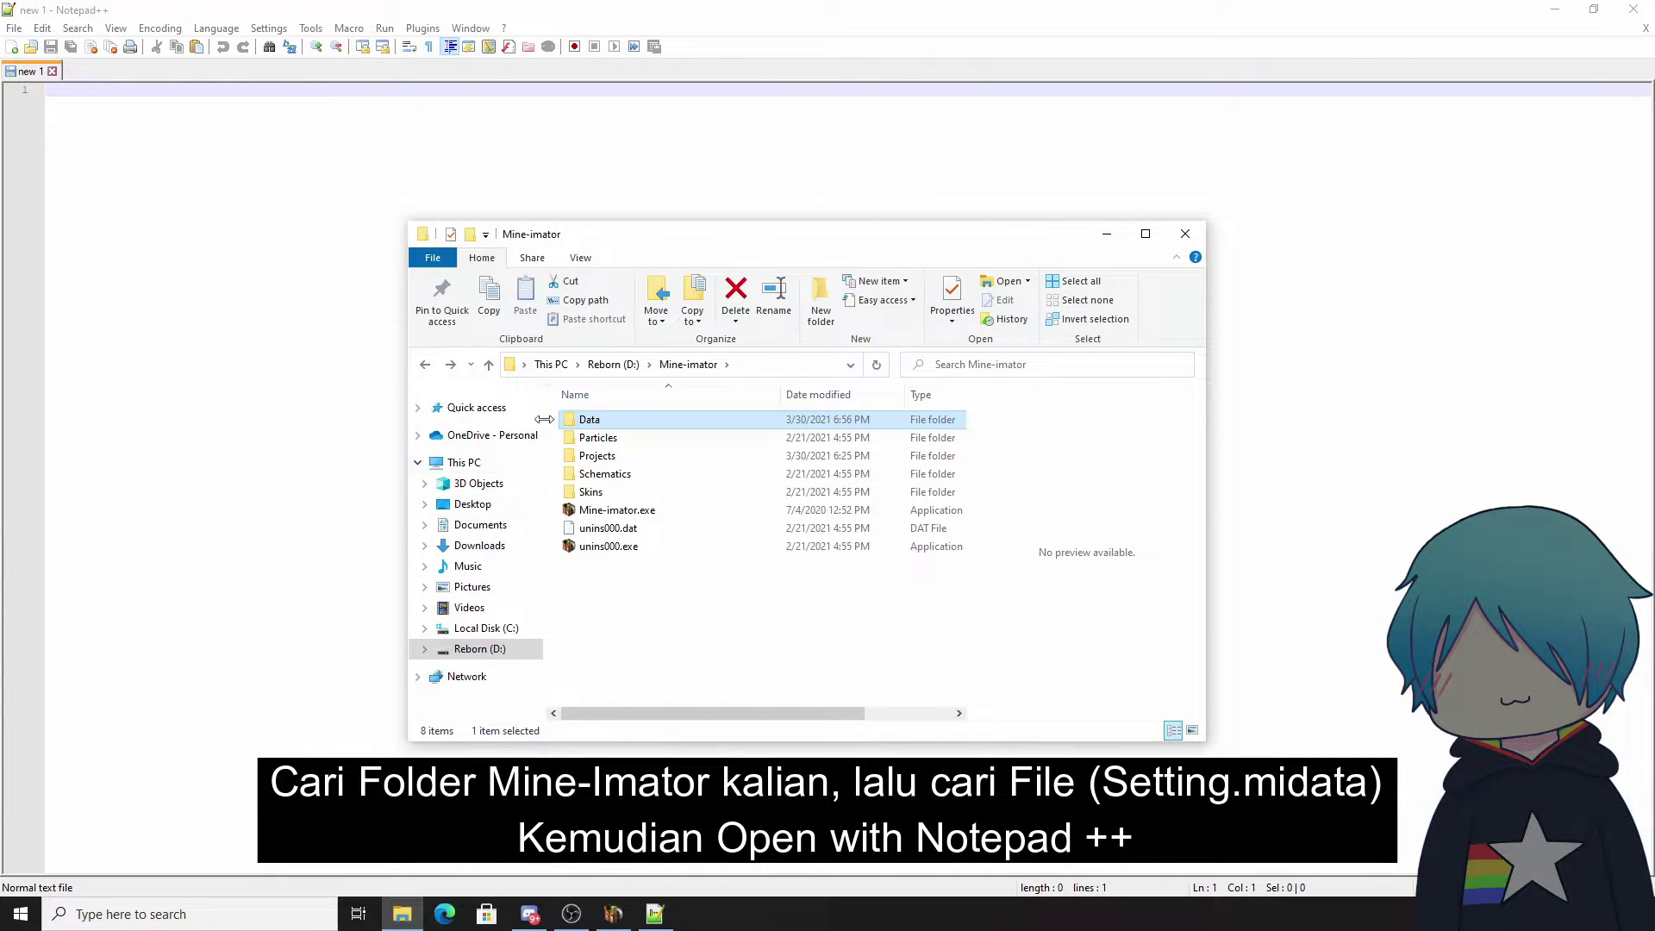
double_click(589, 422)
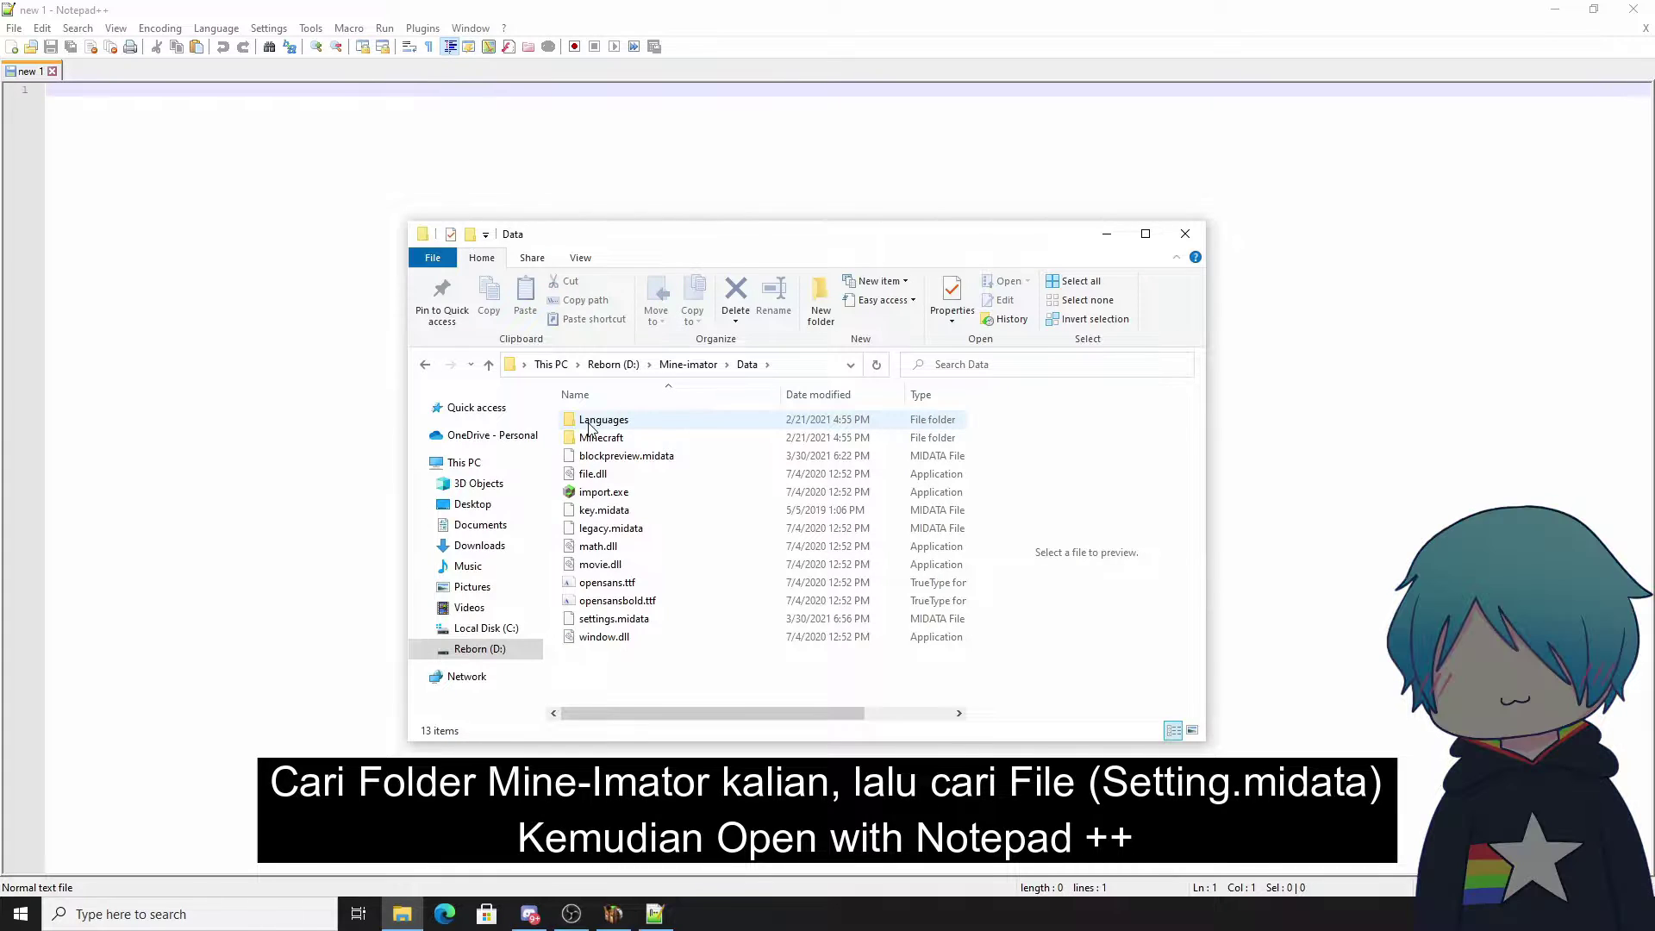
Step: Open settings.midata from the Data folder for editing in Notepad++
click(610, 619)
right_click(608, 622)
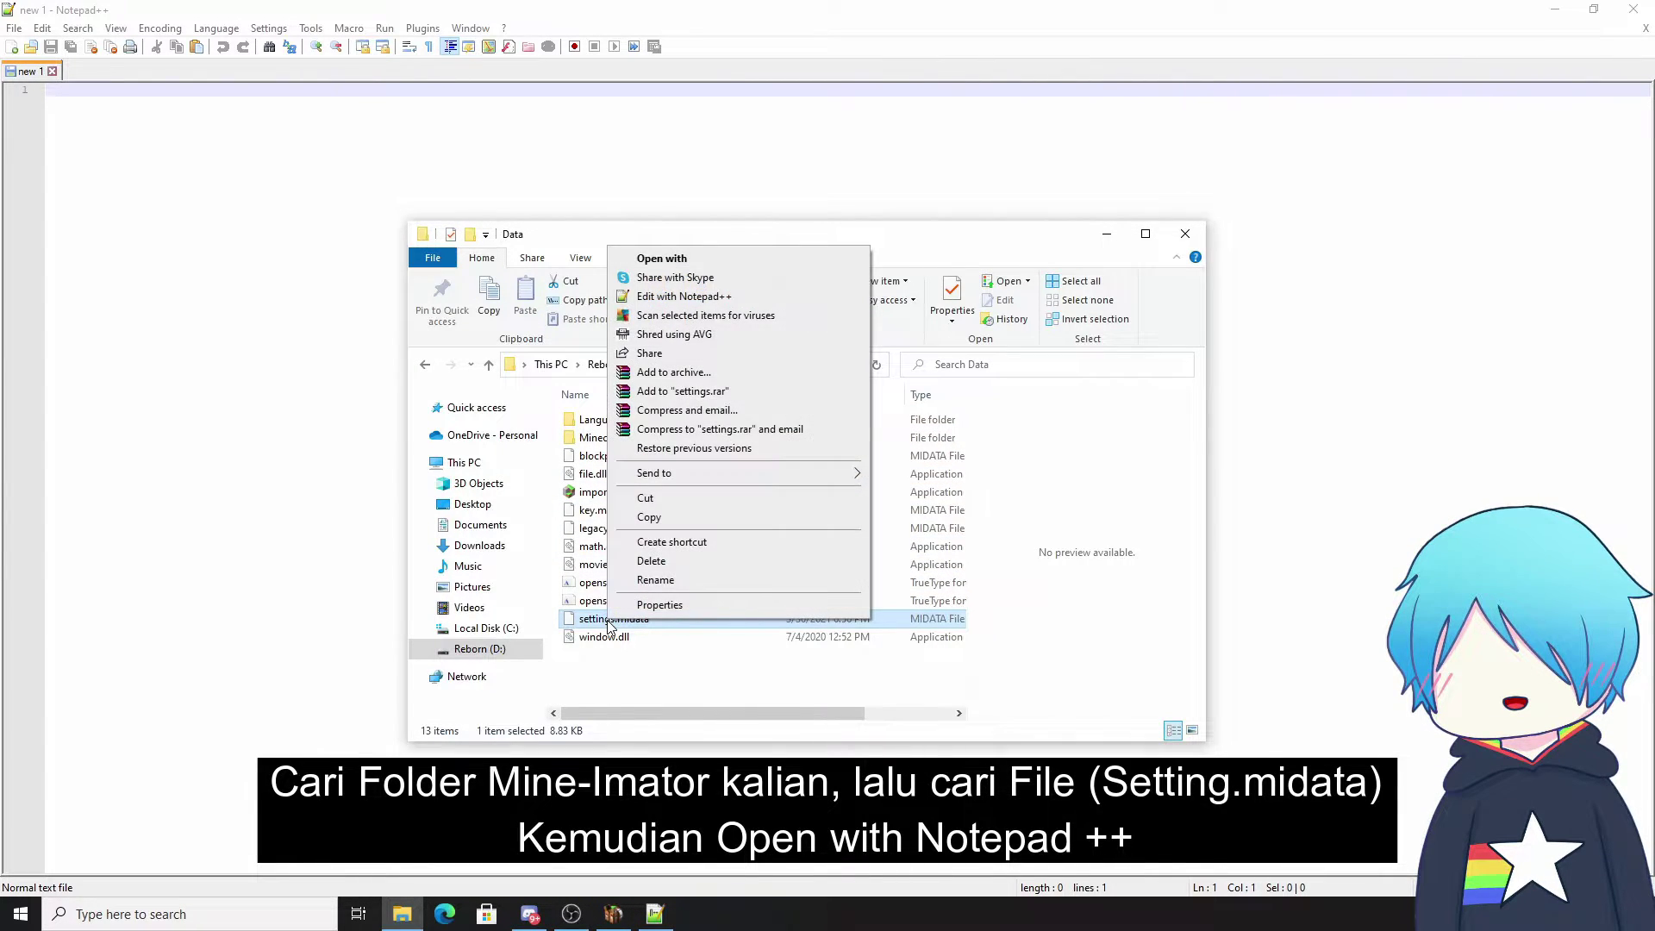
click(680, 299)
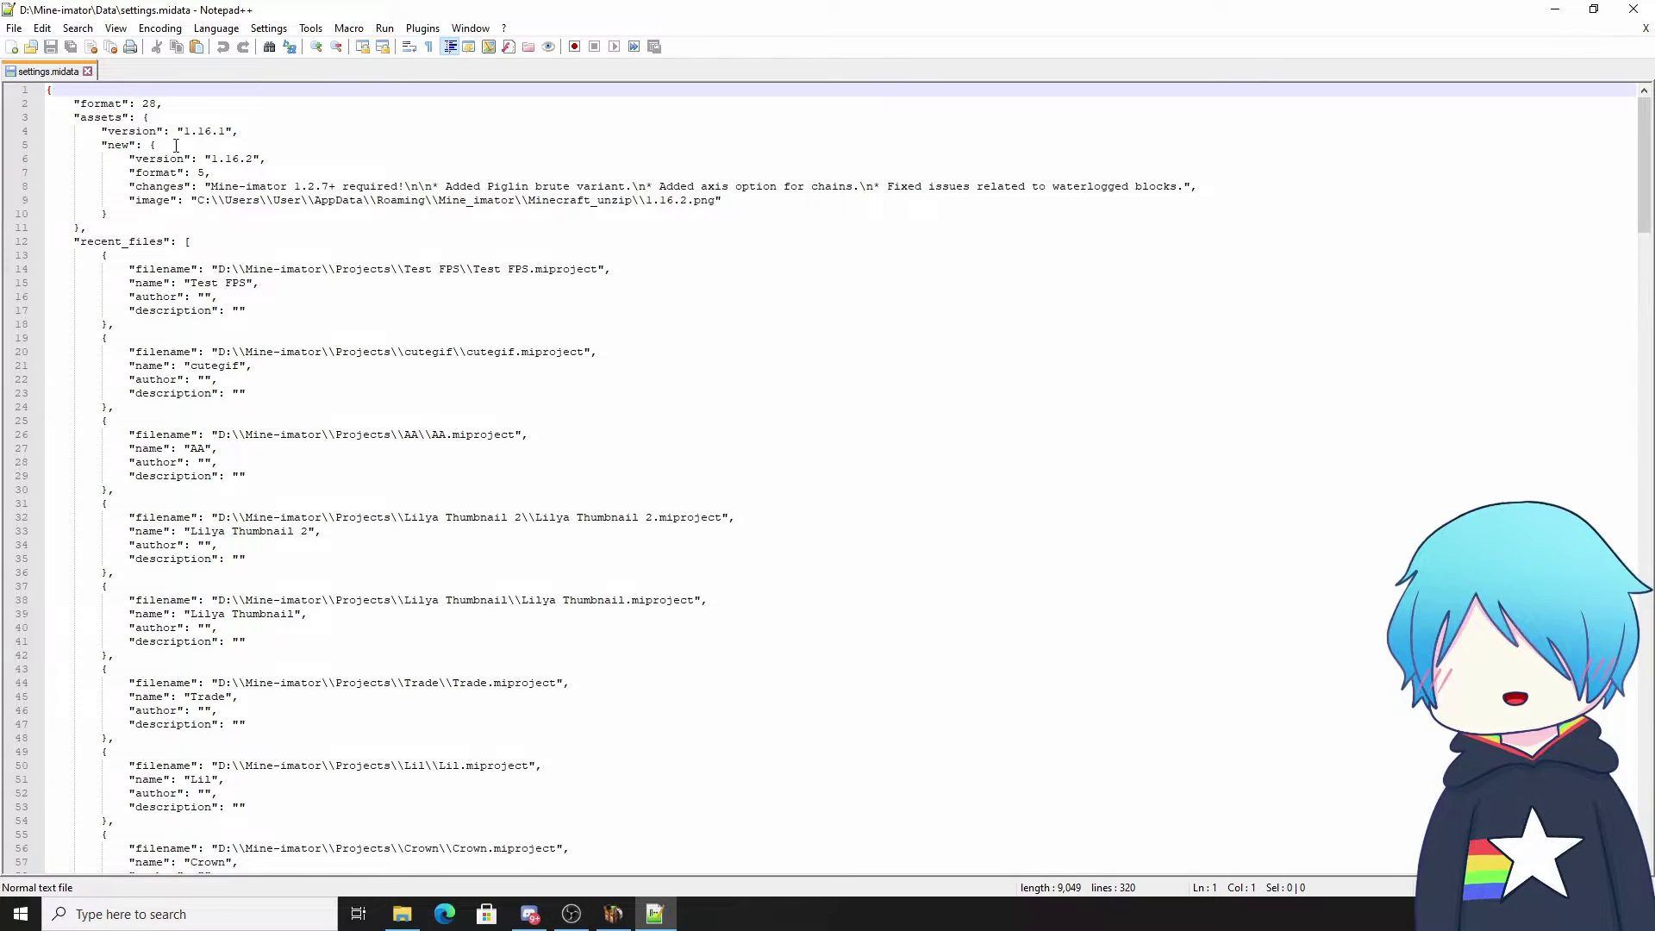
Step: Search settings.midata for "fps" and locate the fps entry in the "program" section
scroll(183, 164, down, 1)
scroll(214, 196, up, 1)
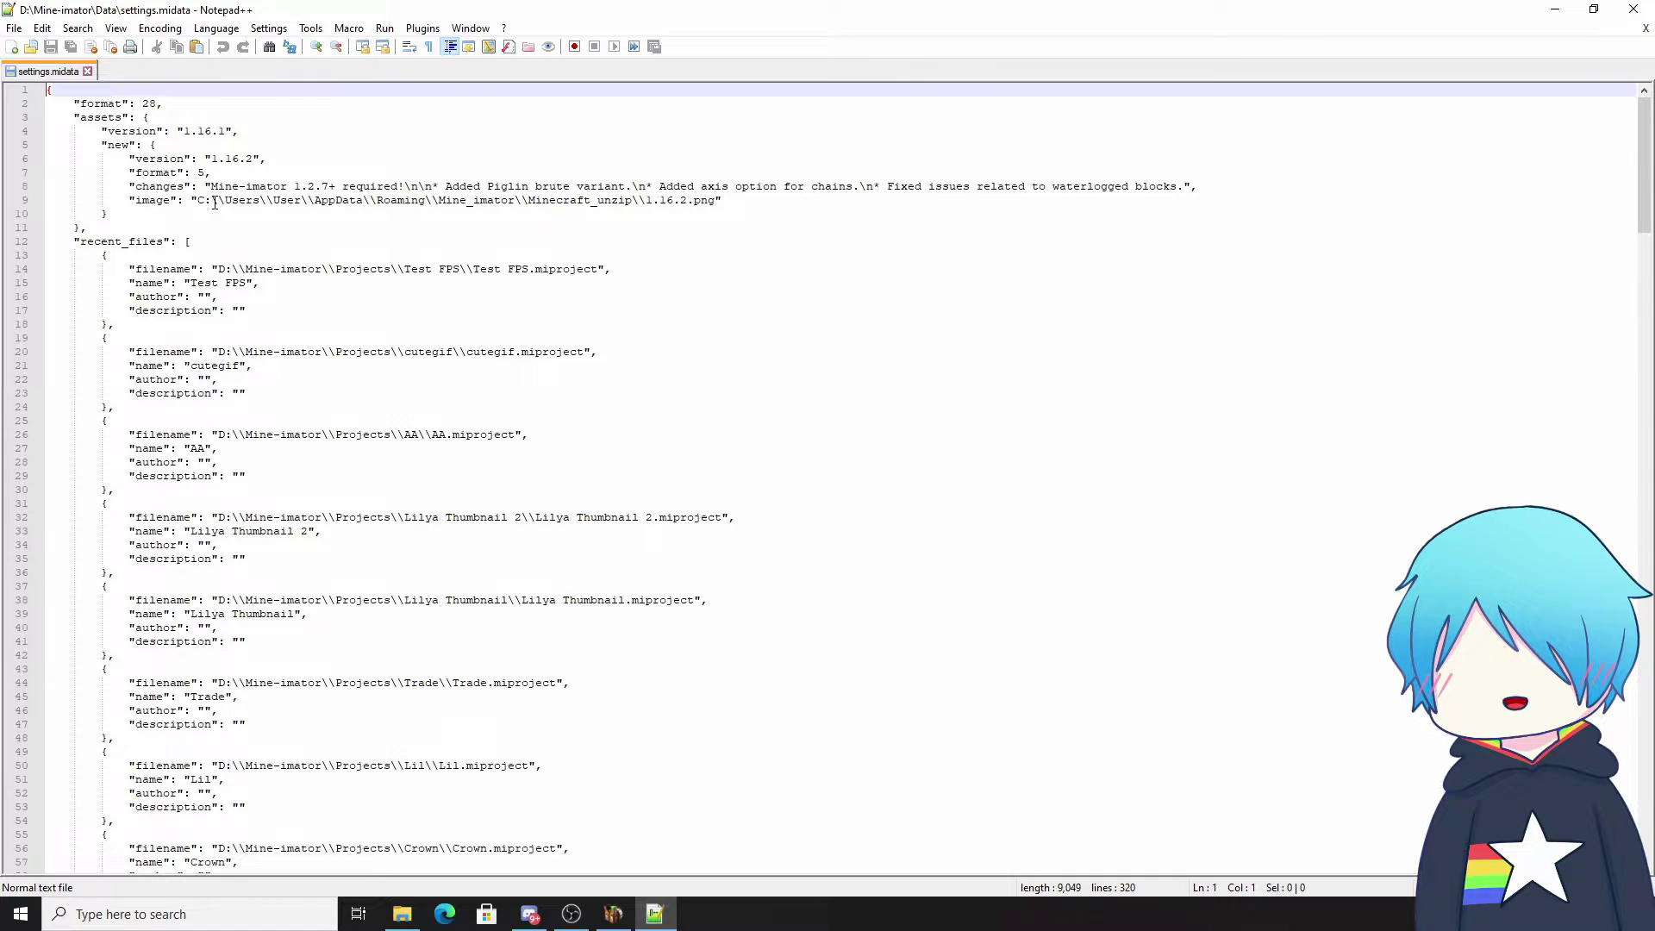
key(ctrl+f)
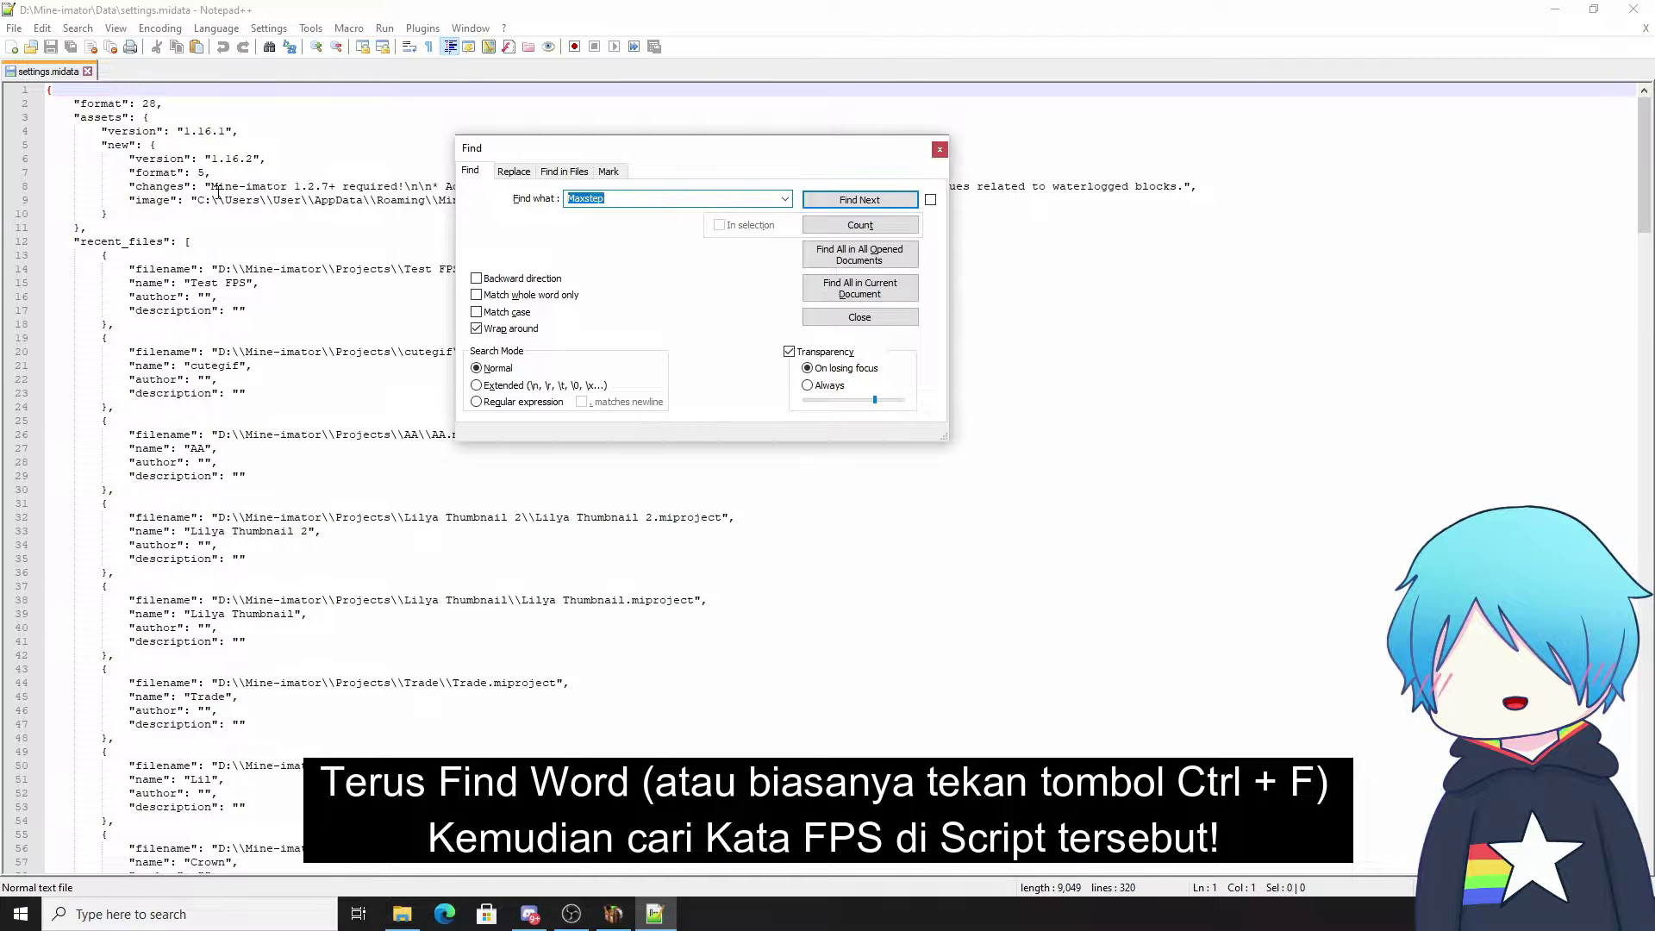
text(fps)
key(Return)
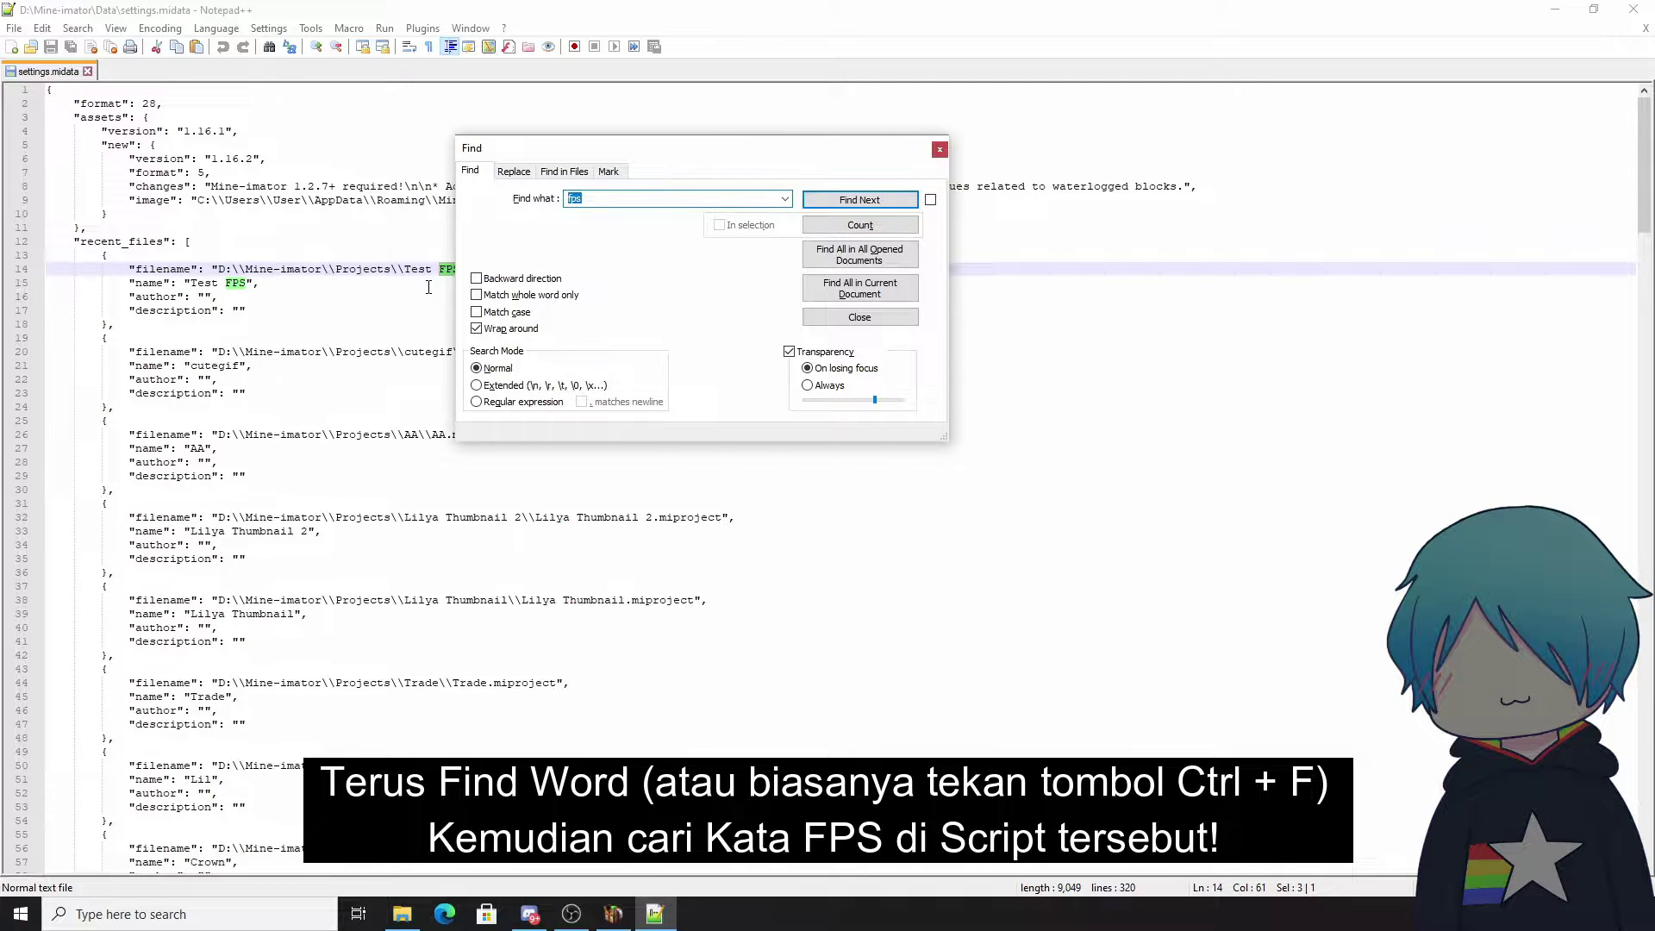
click(849, 207)
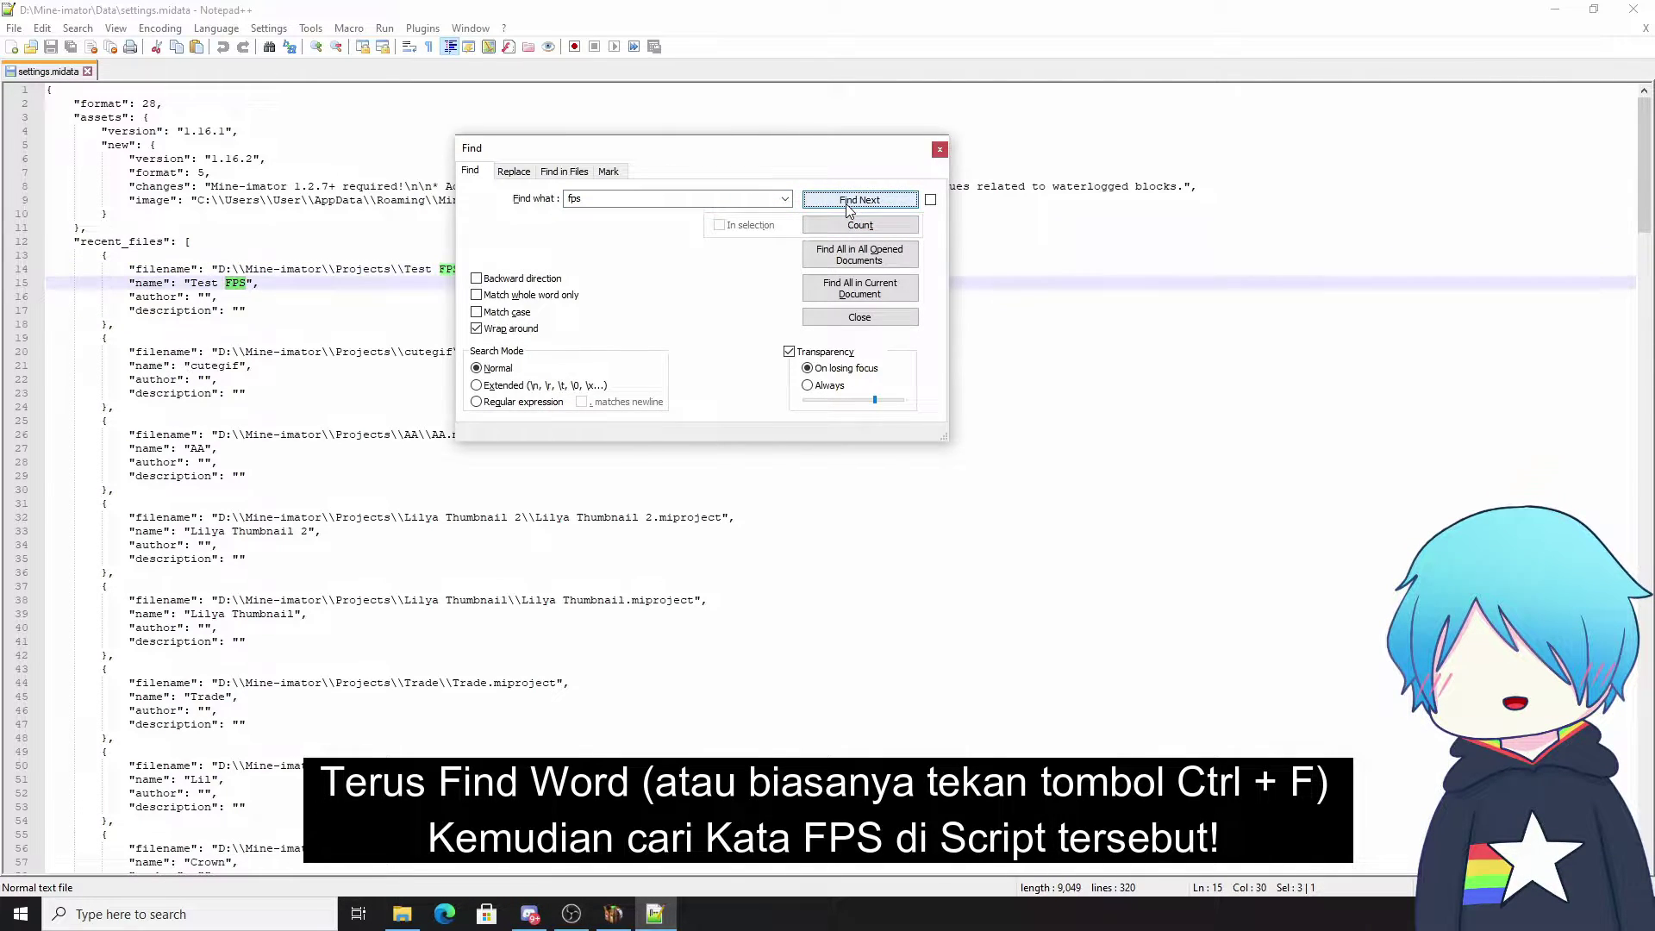
click(849, 207)
click(849, 206)
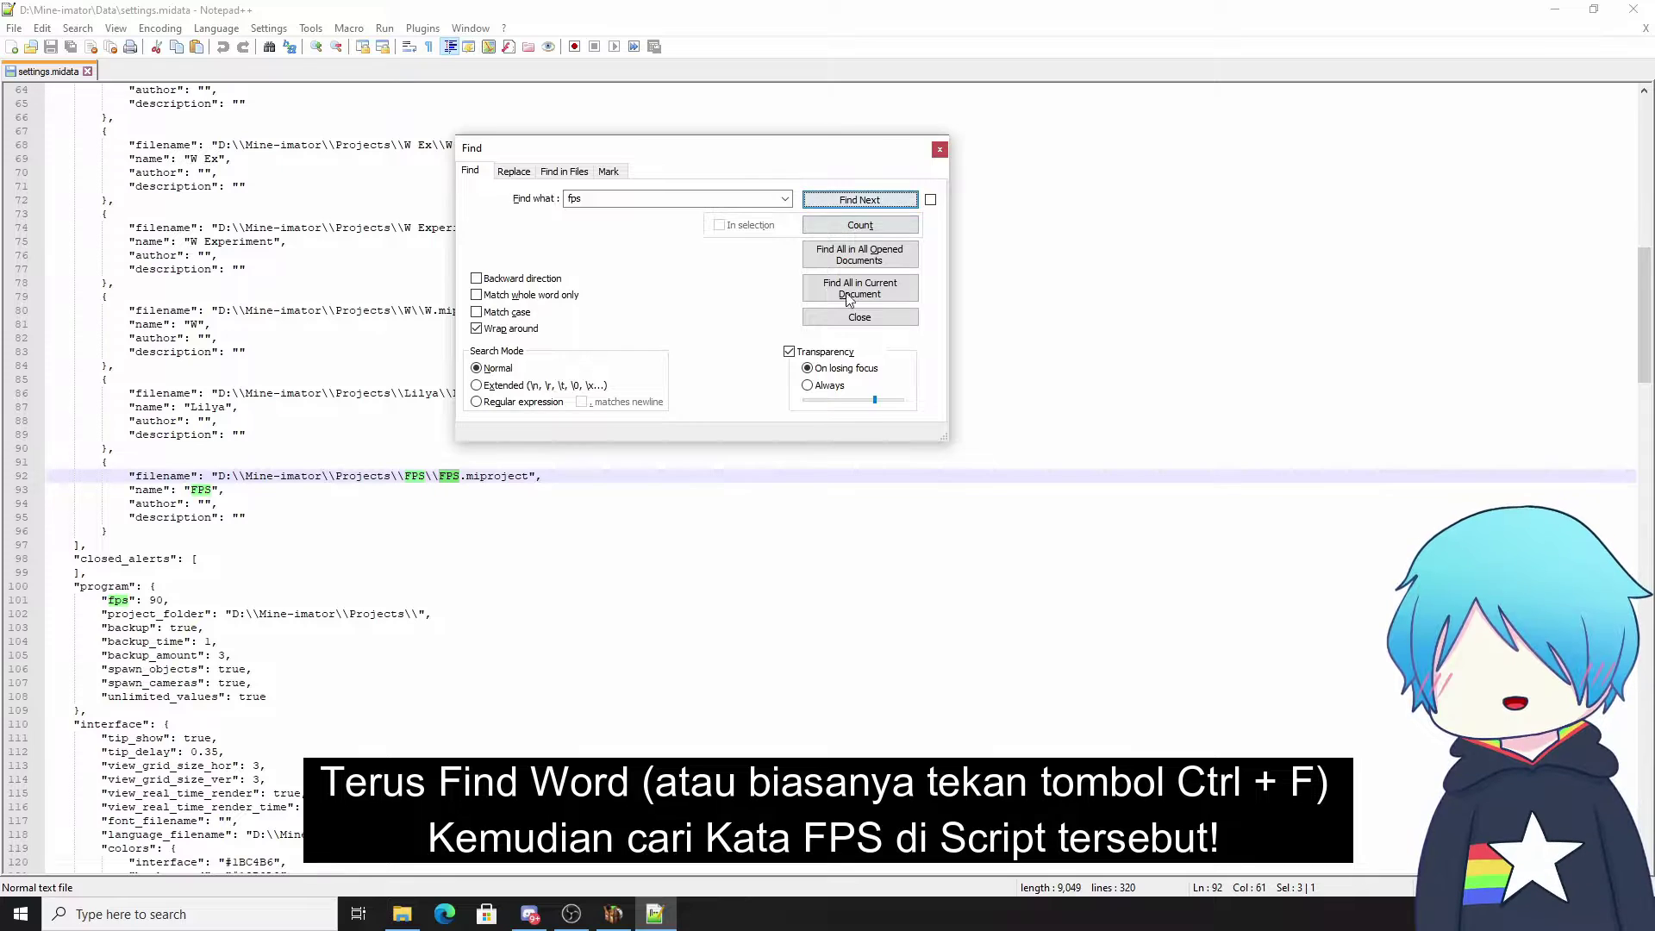
click(859, 318)
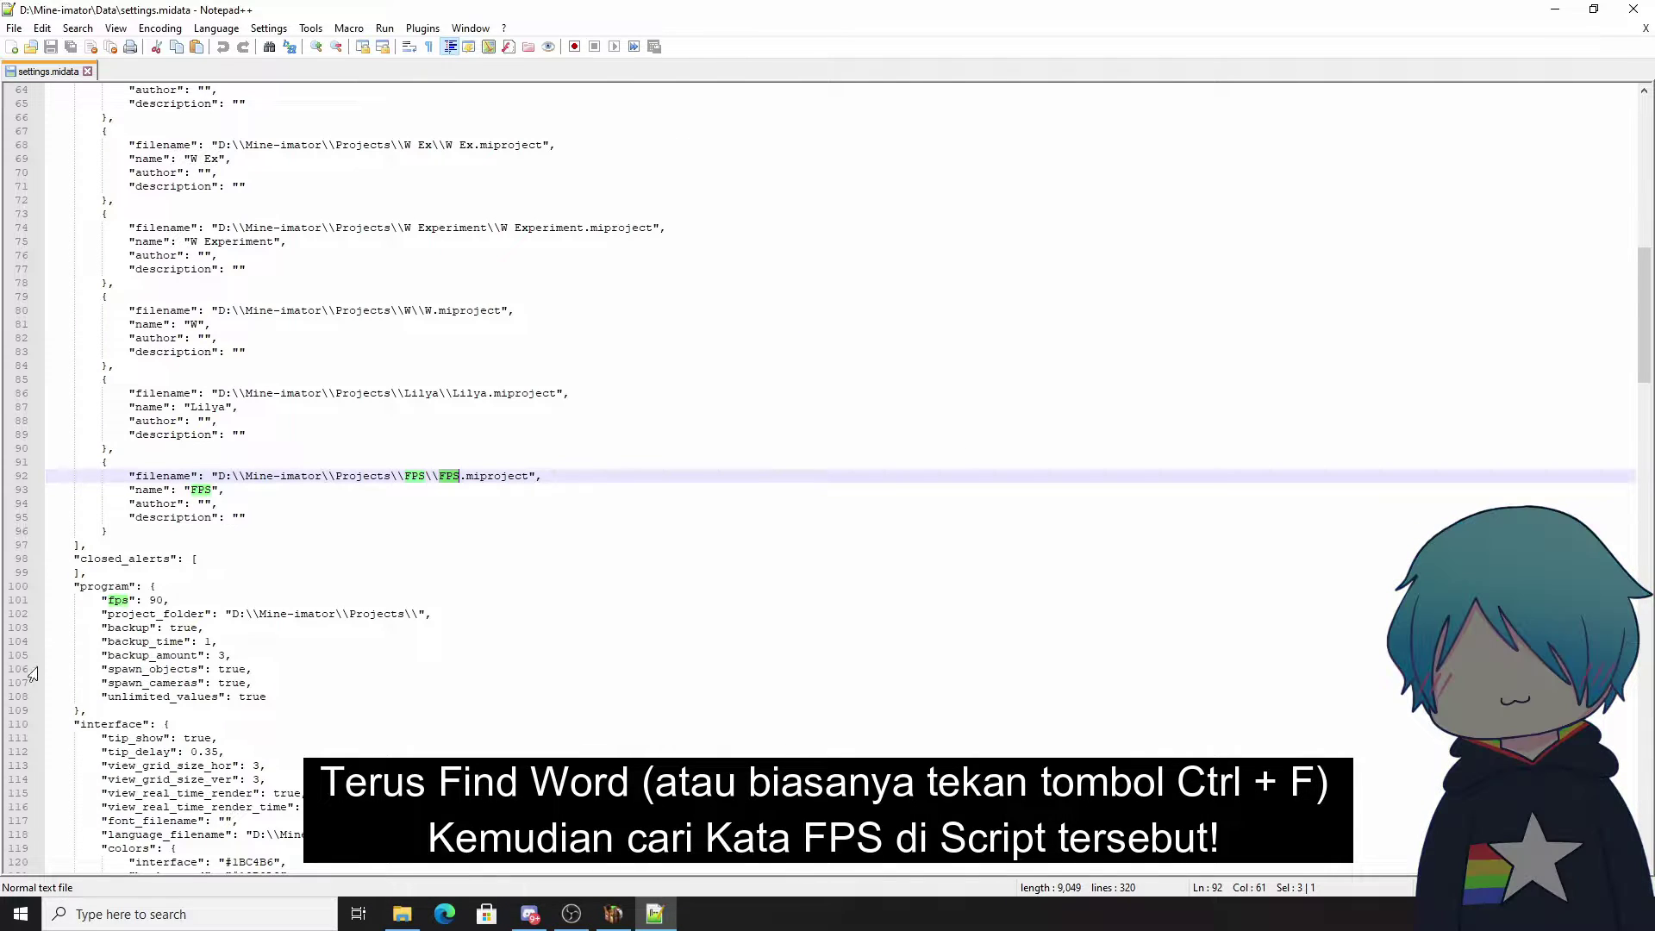
click(156, 613)
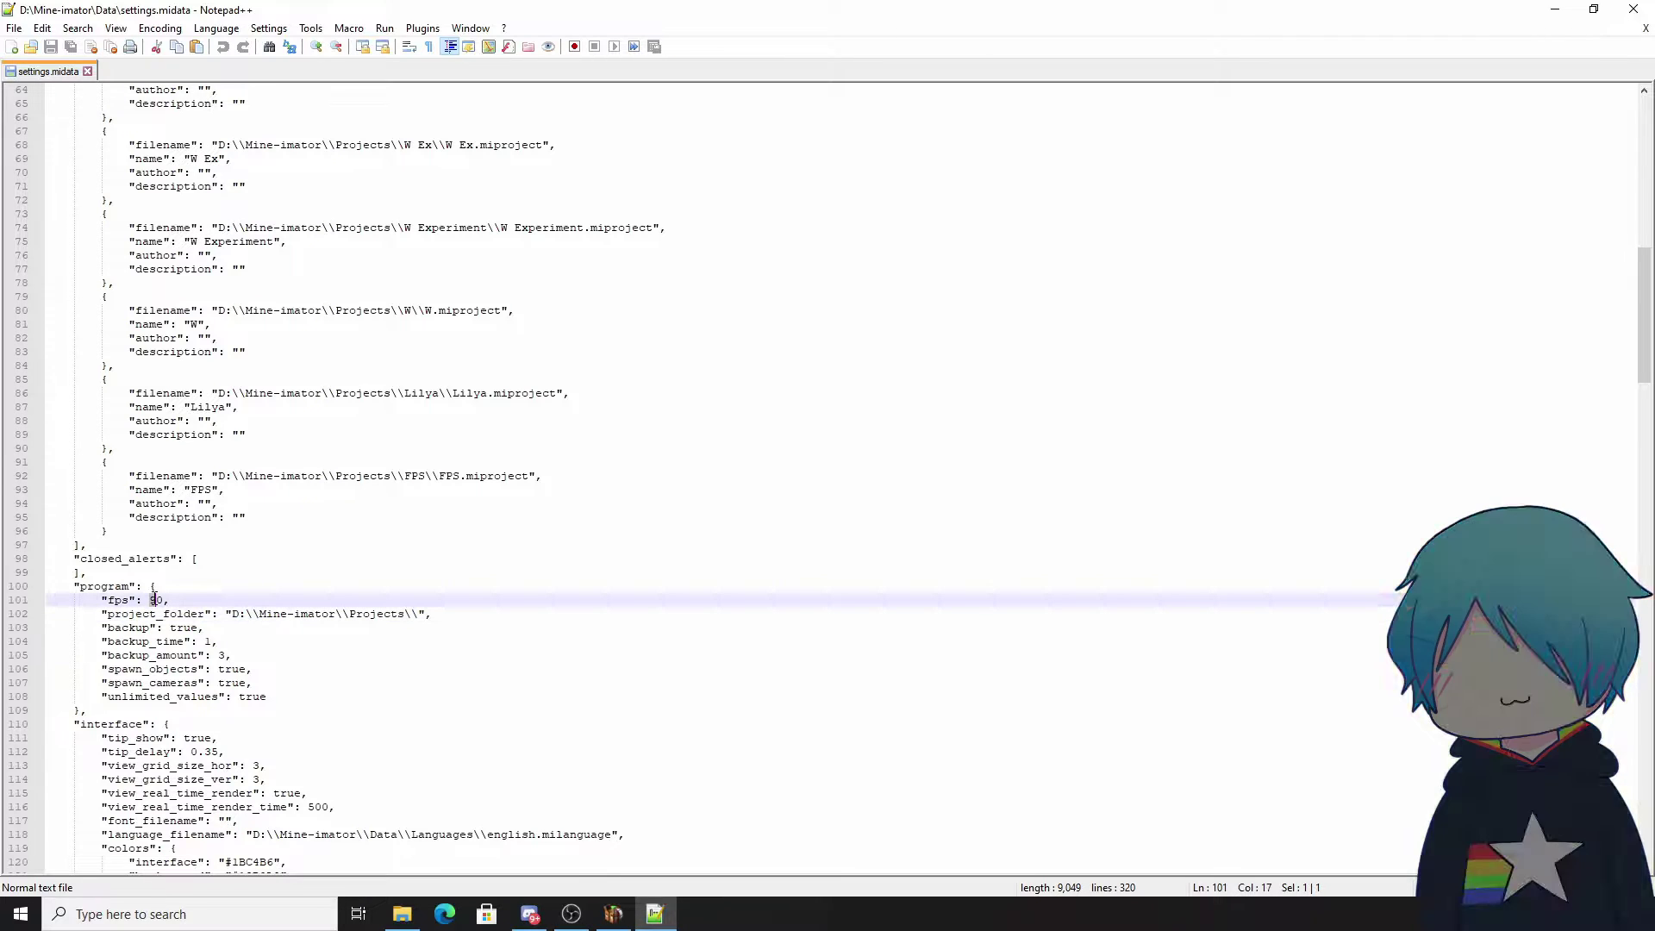
Step: Switch to Mine-imator and quit it, saving the changes to the Test FPS project
click(613, 912)
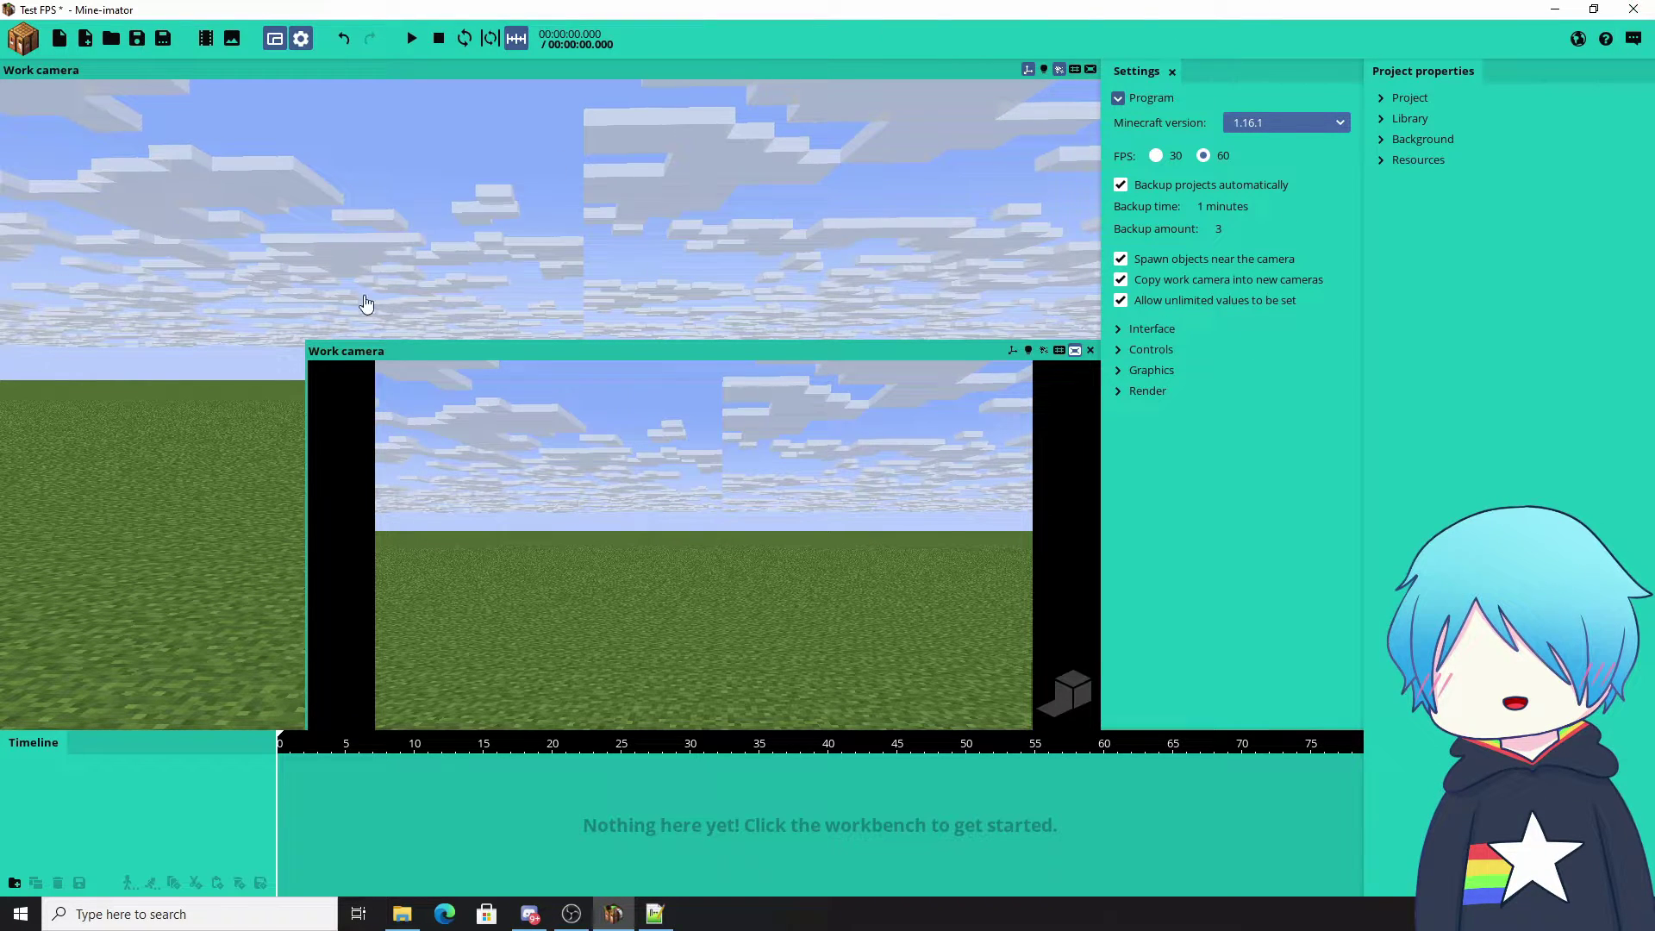
click(1633, 9)
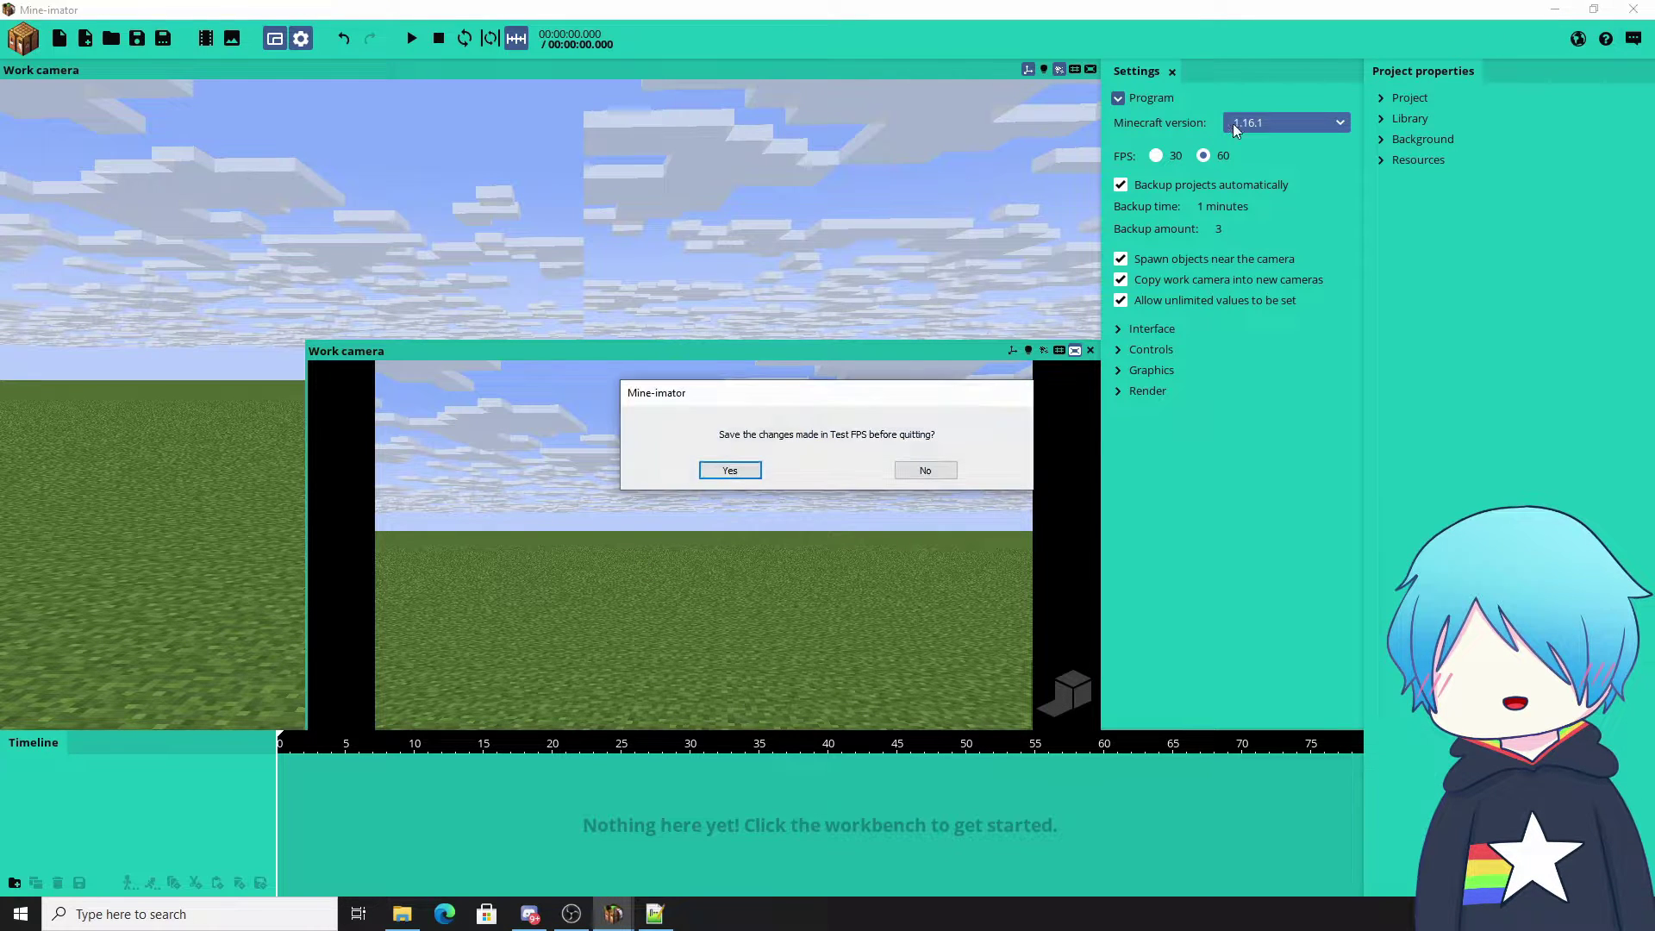
click(731, 473)
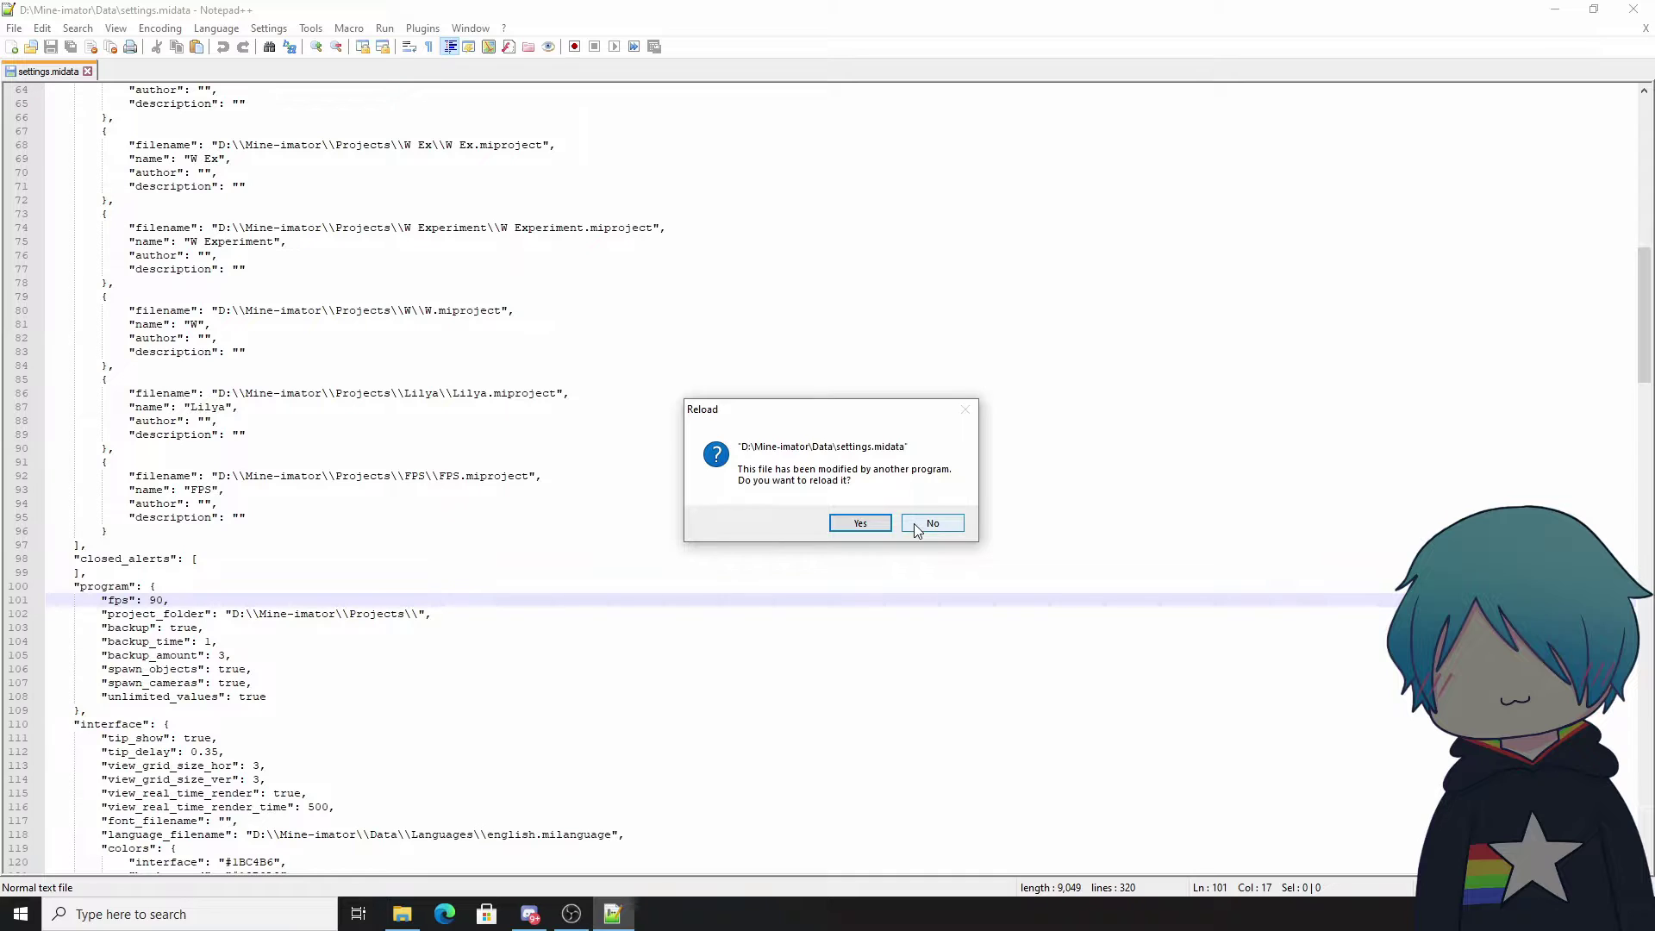
Step: Decline reloading settings.midata in Notepad++ and set the fps value in its "program" section to 150
click(916, 526)
click(153, 614)
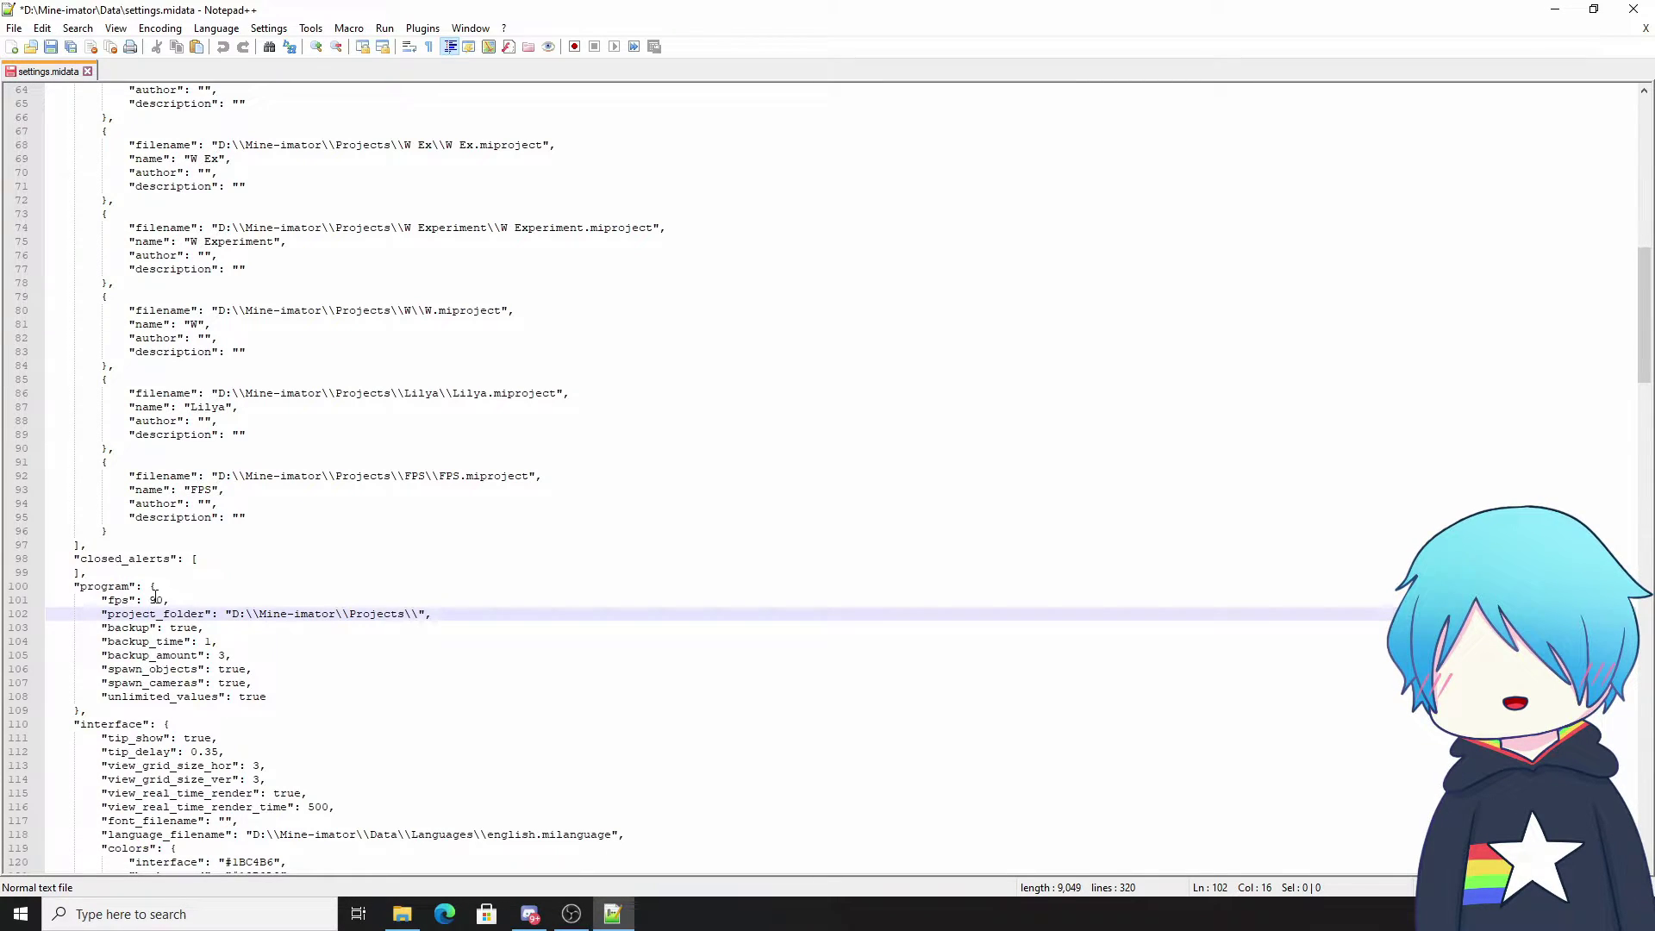
drag(150, 599, 156, 600)
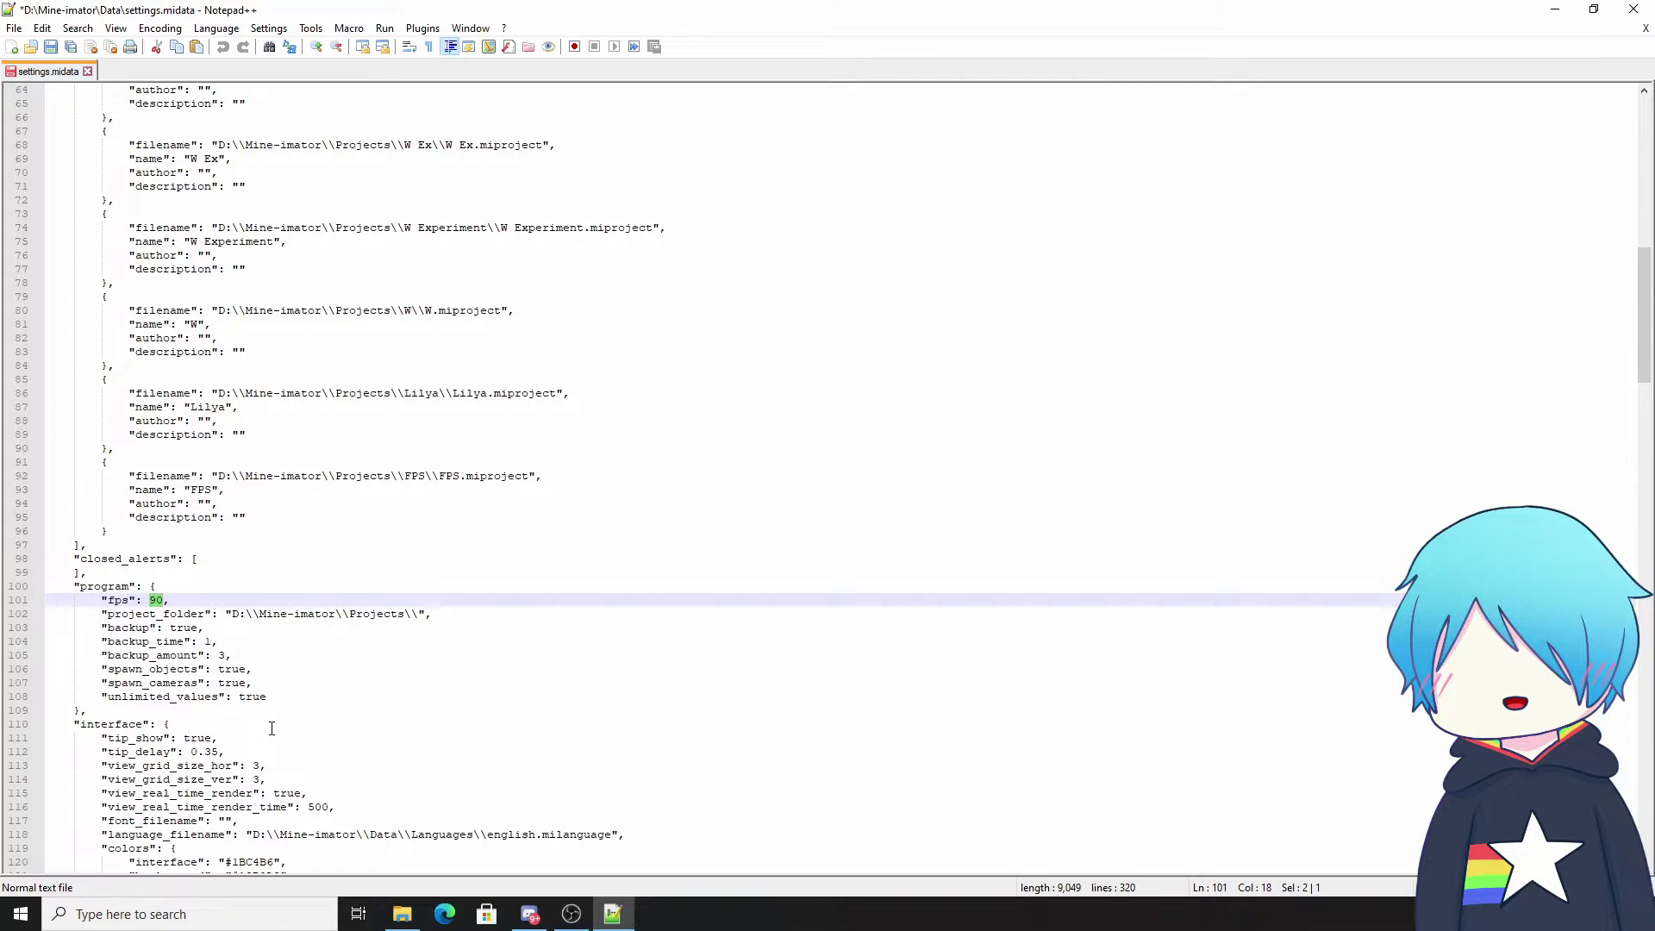
text(15)
click(351, 681)
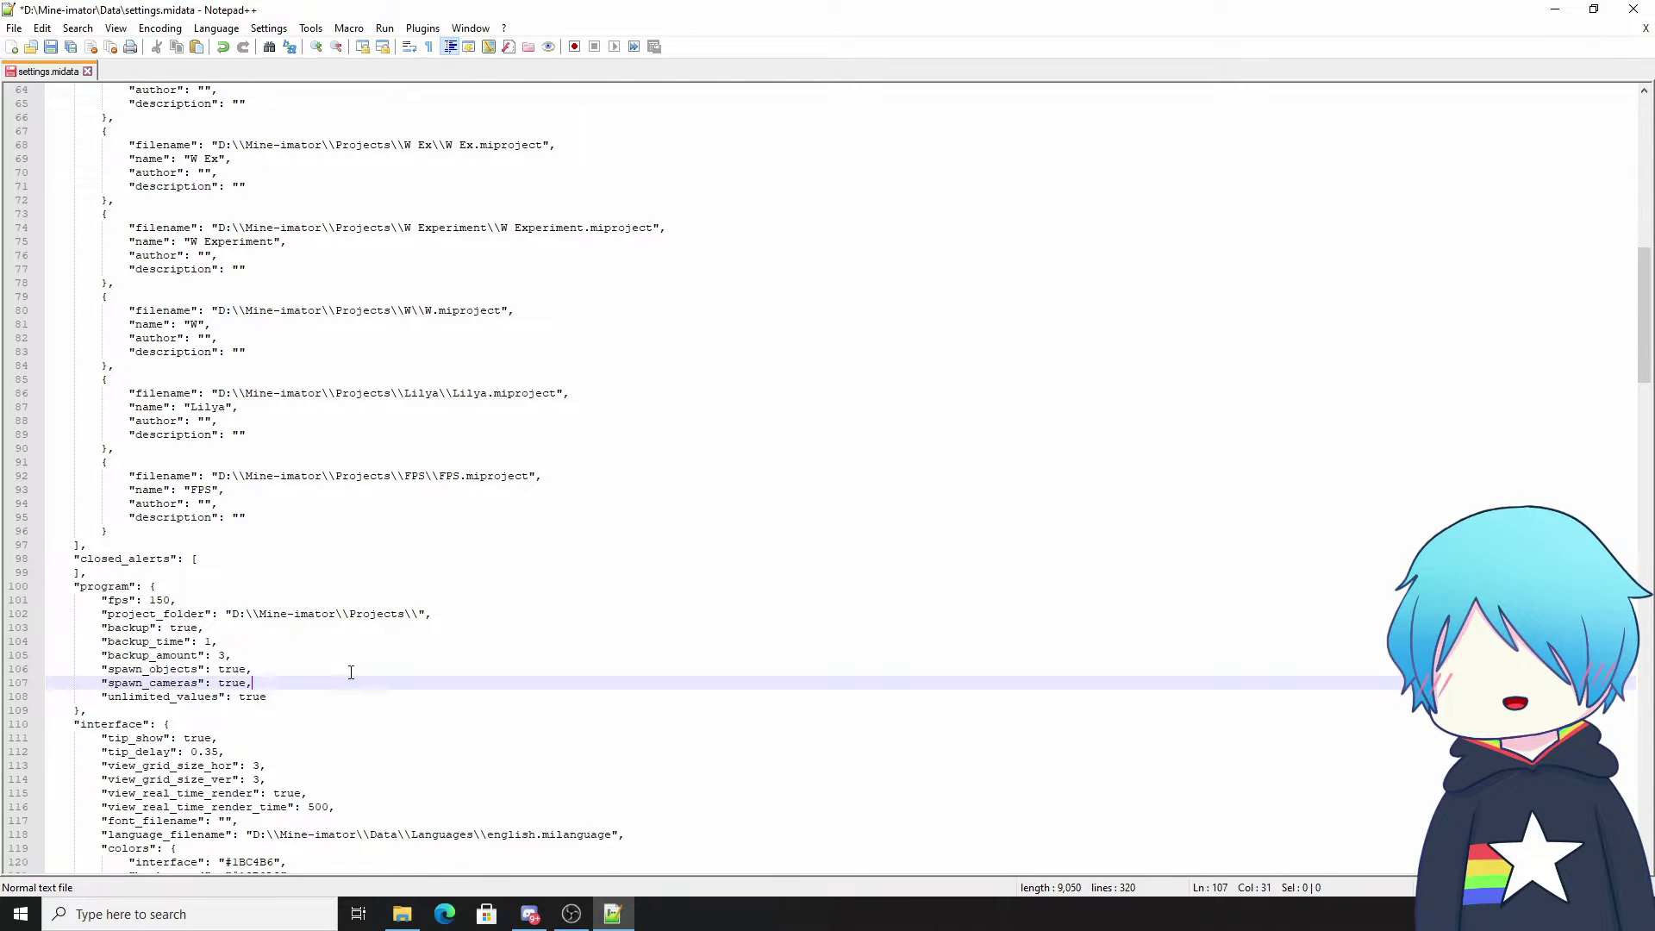
Step: Save the edited settings.midata with the fps value of 150 and close Notepad++
drag(150, 601, 166, 602)
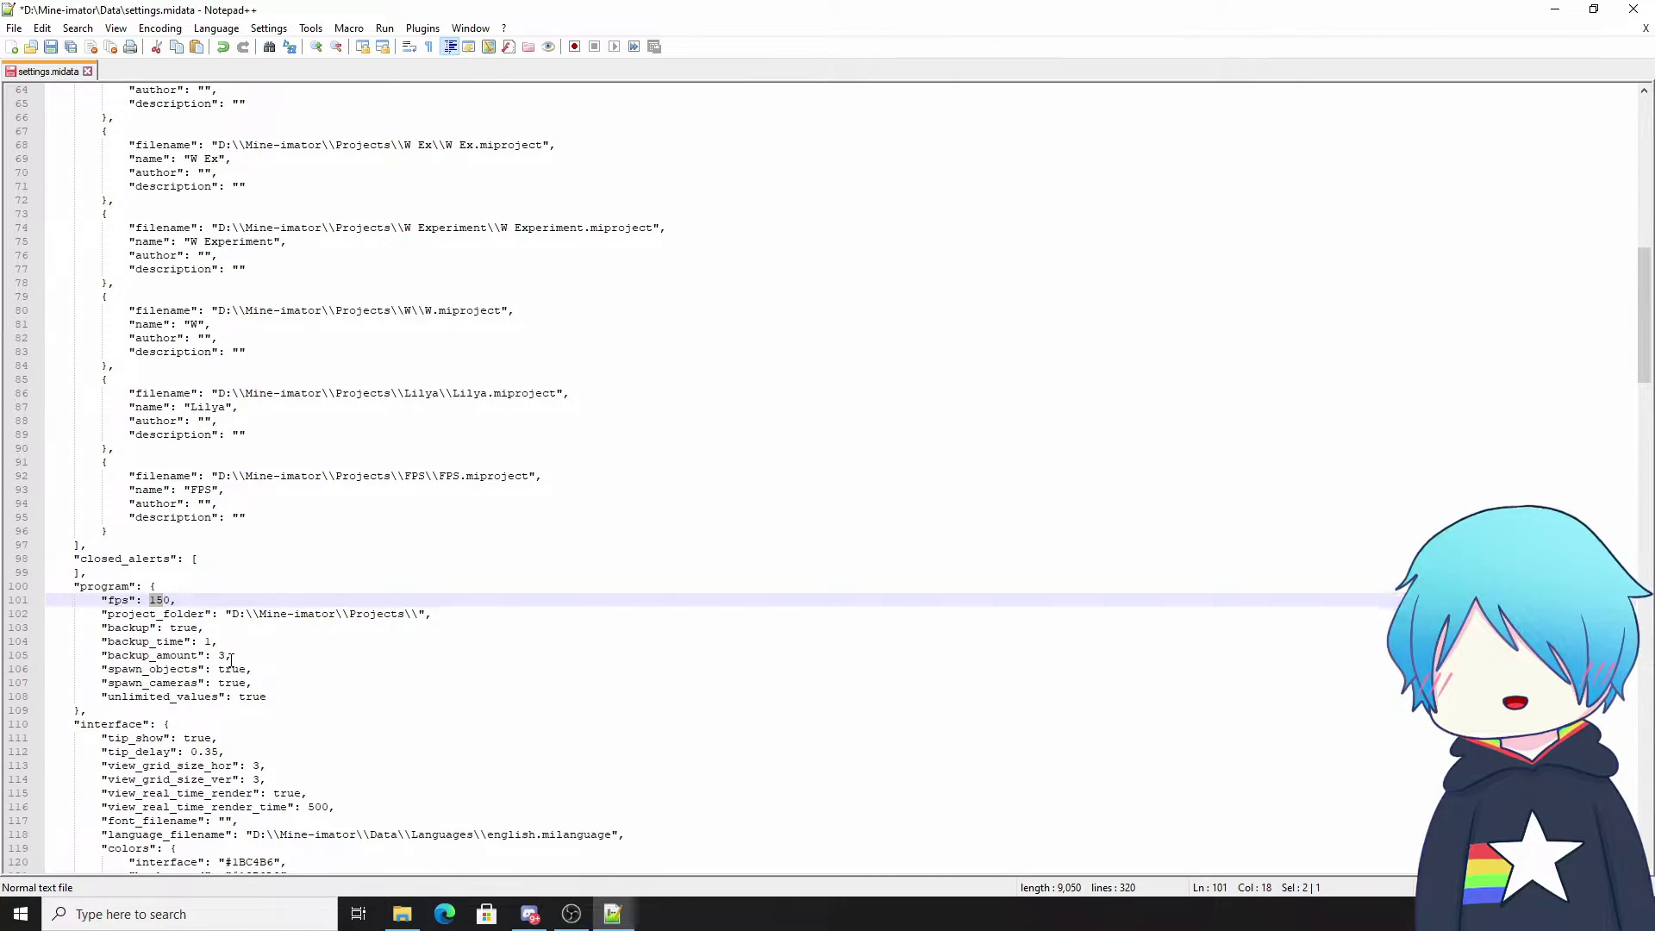
click(174, 600)
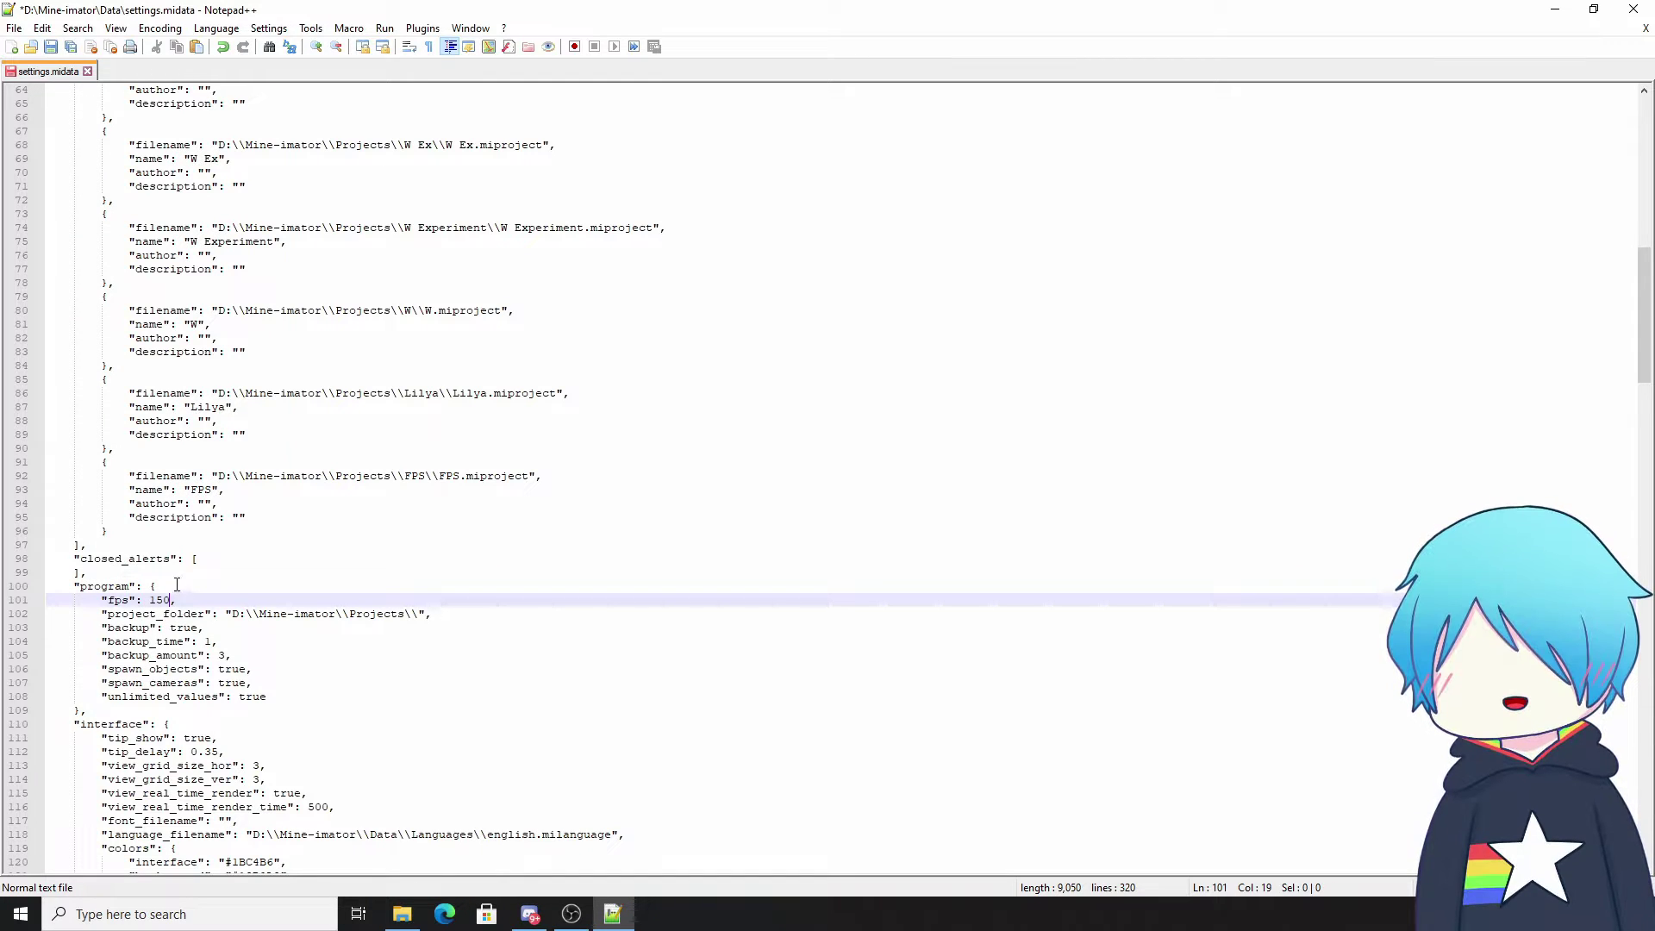
click(157, 642)
key(ctrl+s)
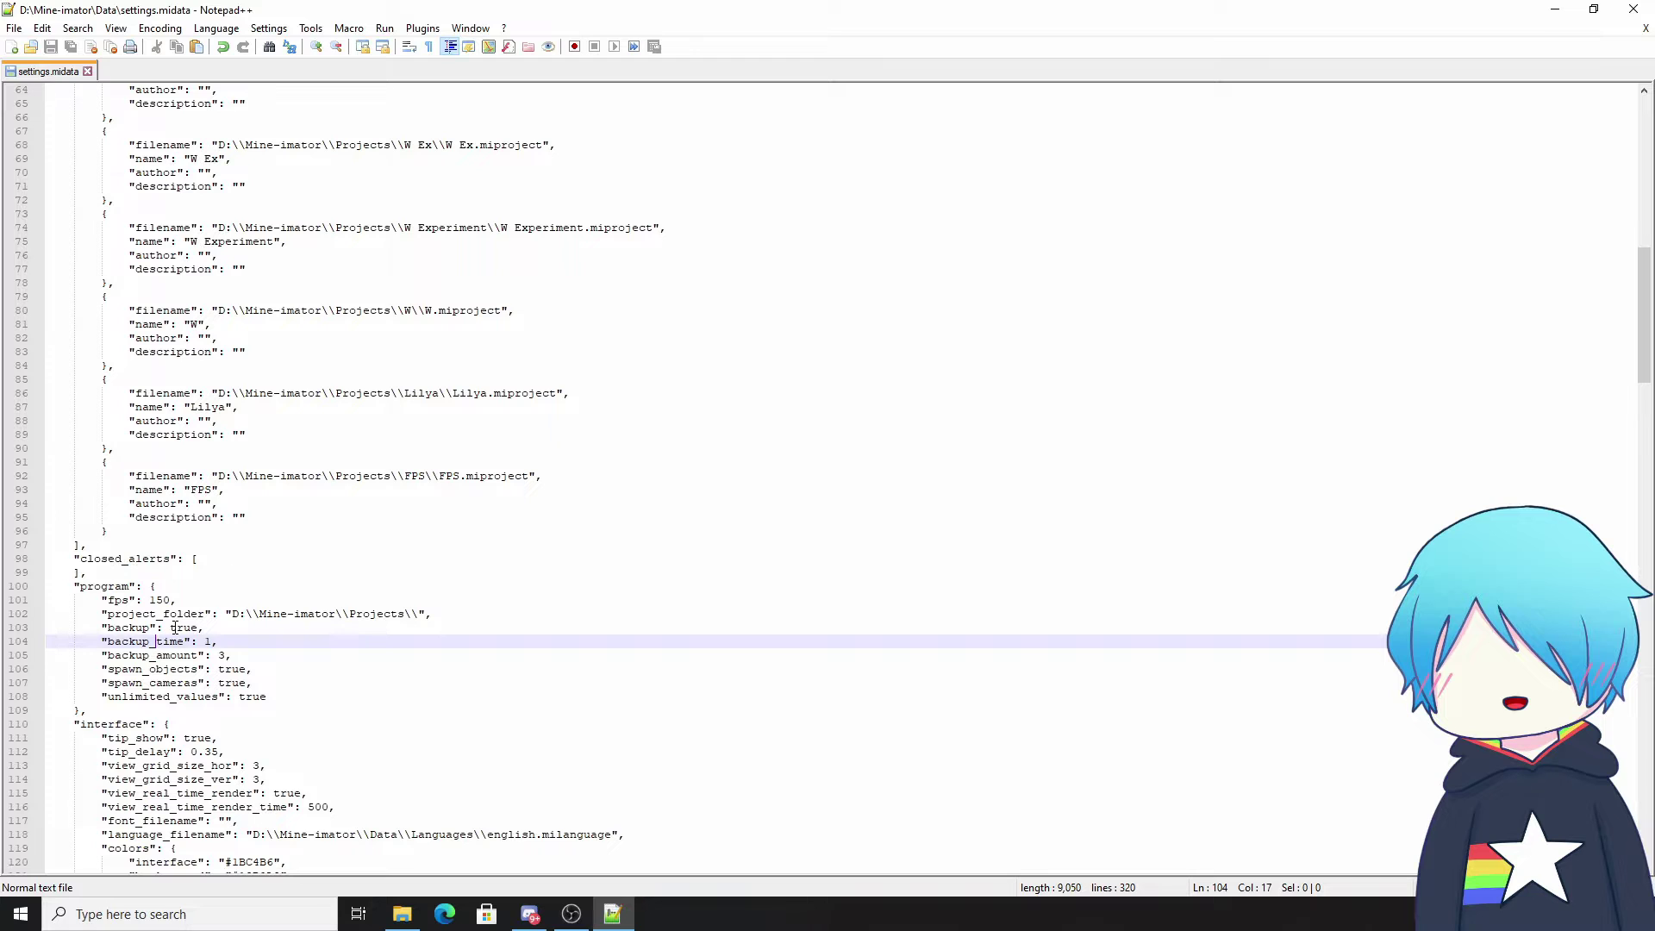
click(1633, 8)
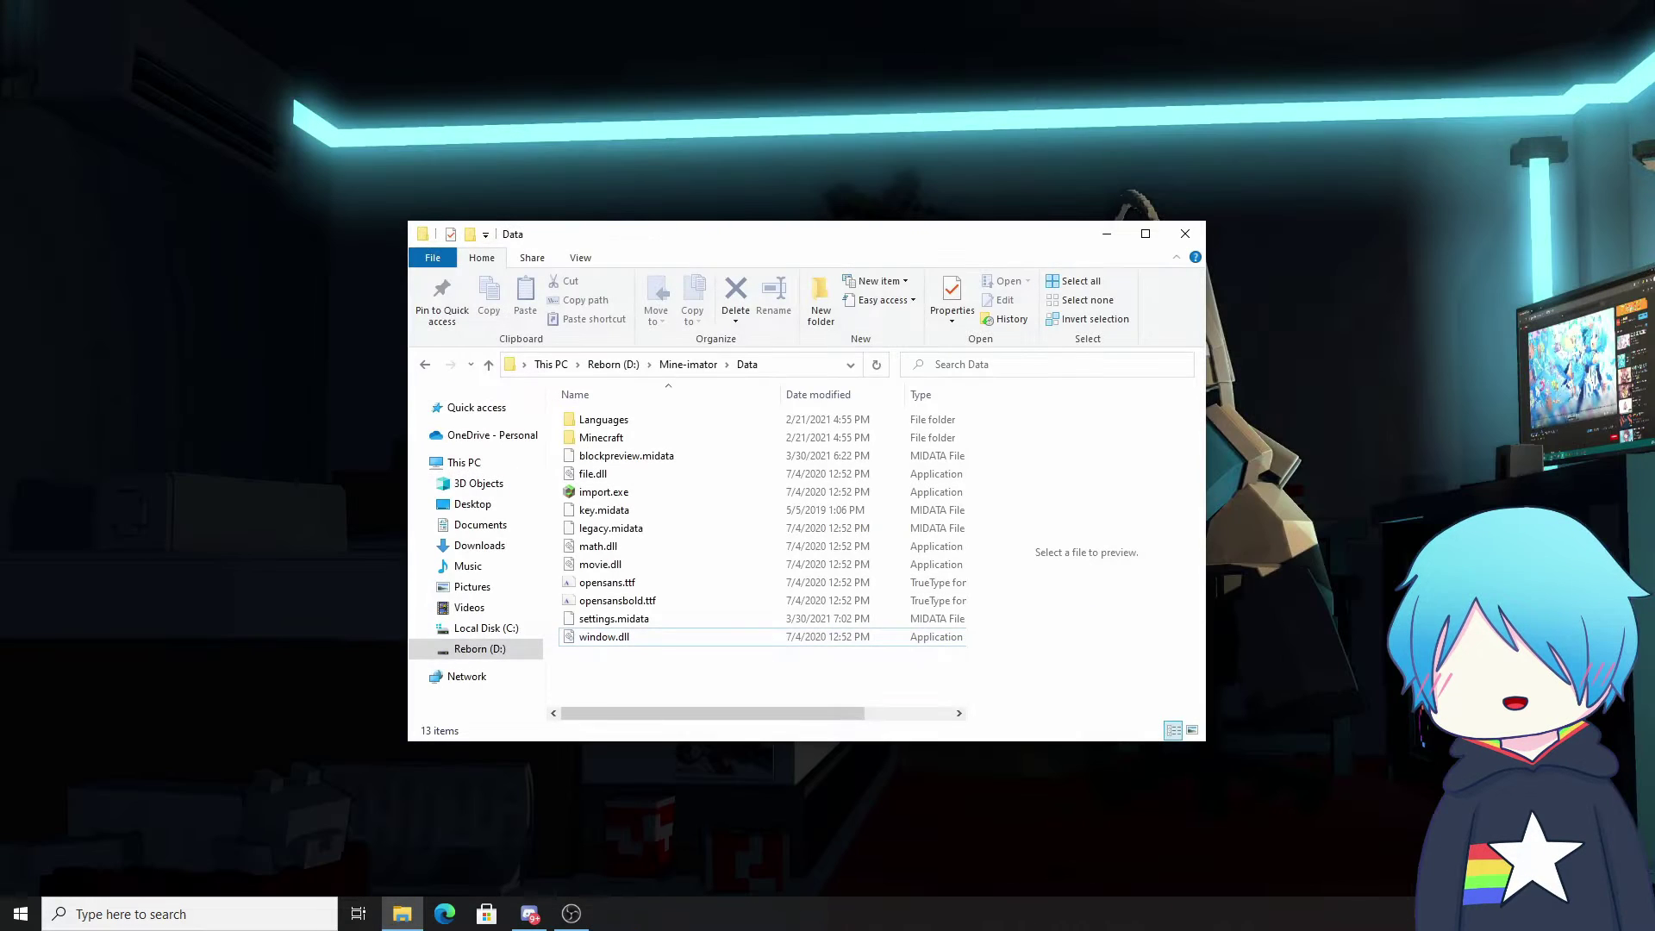
Step: Go back to the Mine-imator folder, launch Mine-imator.exe and open the recent Test FPS project
click(20, 913)
click(600, 676)
click(426, 365)
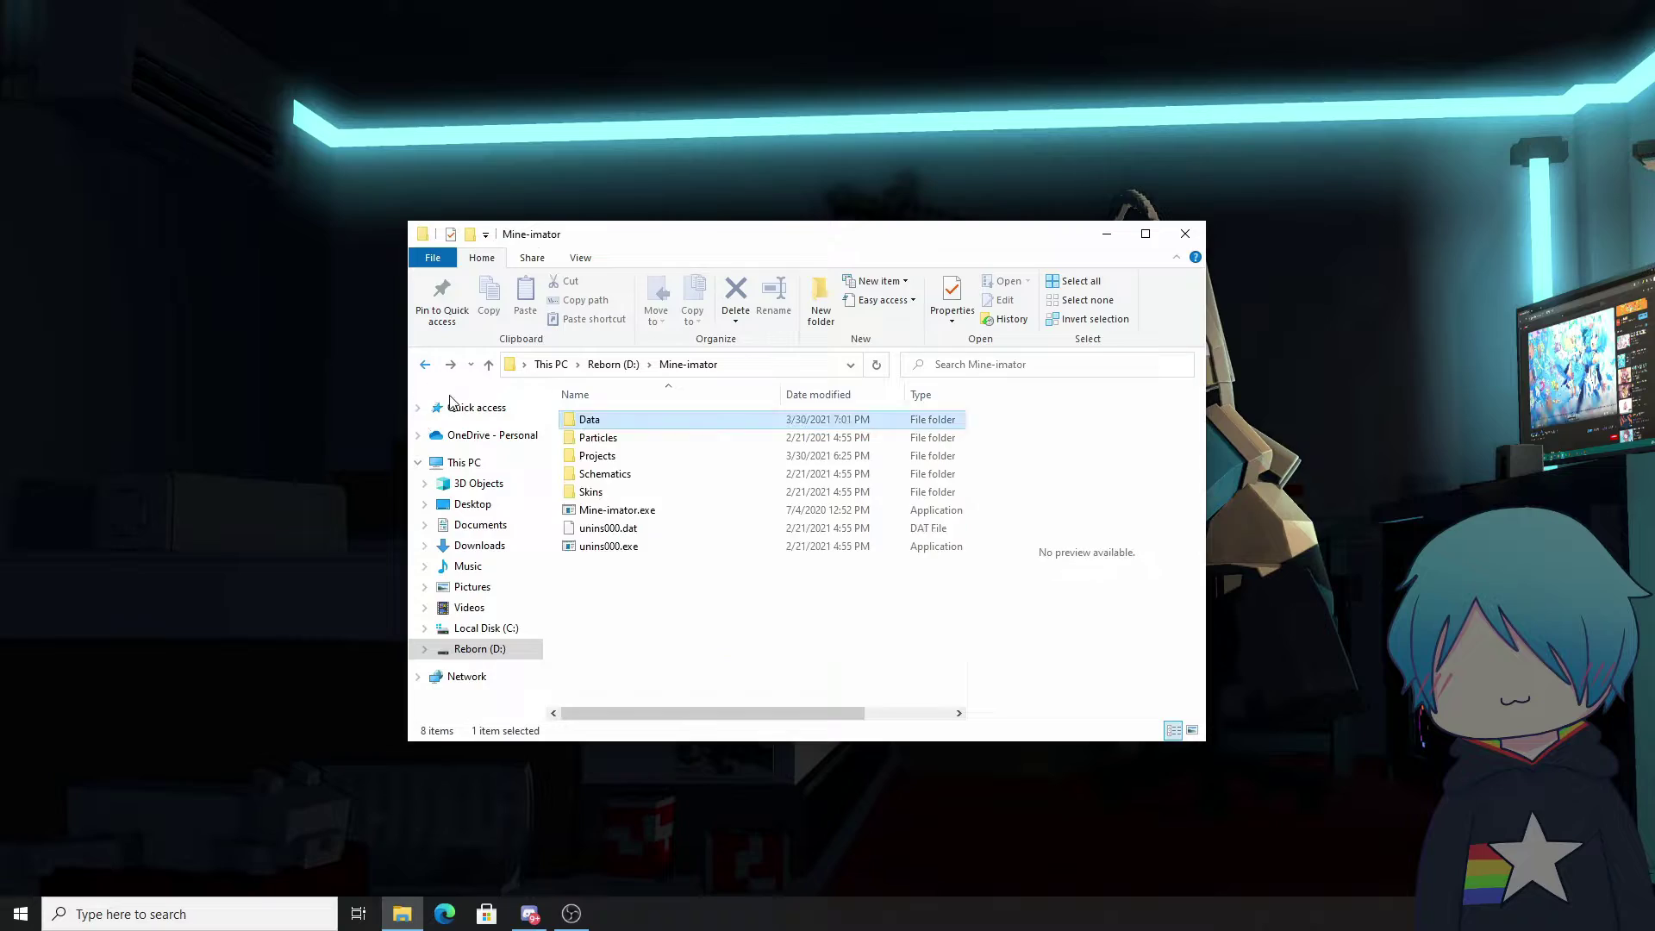
double_click(601, 510)
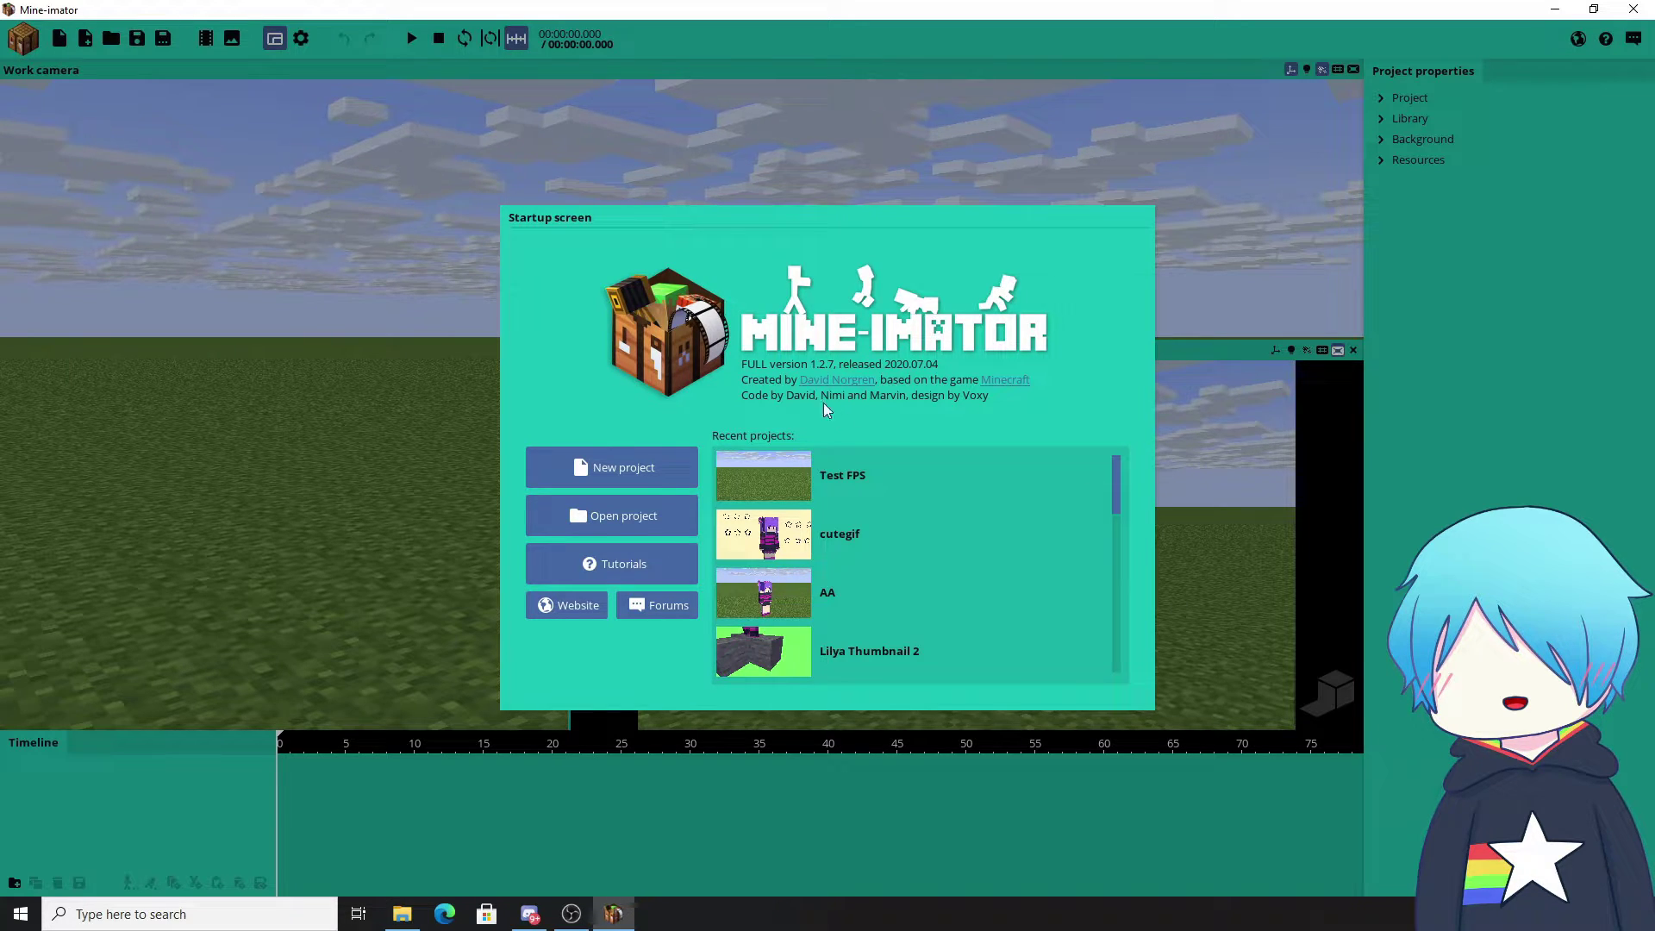
click(897, 487)
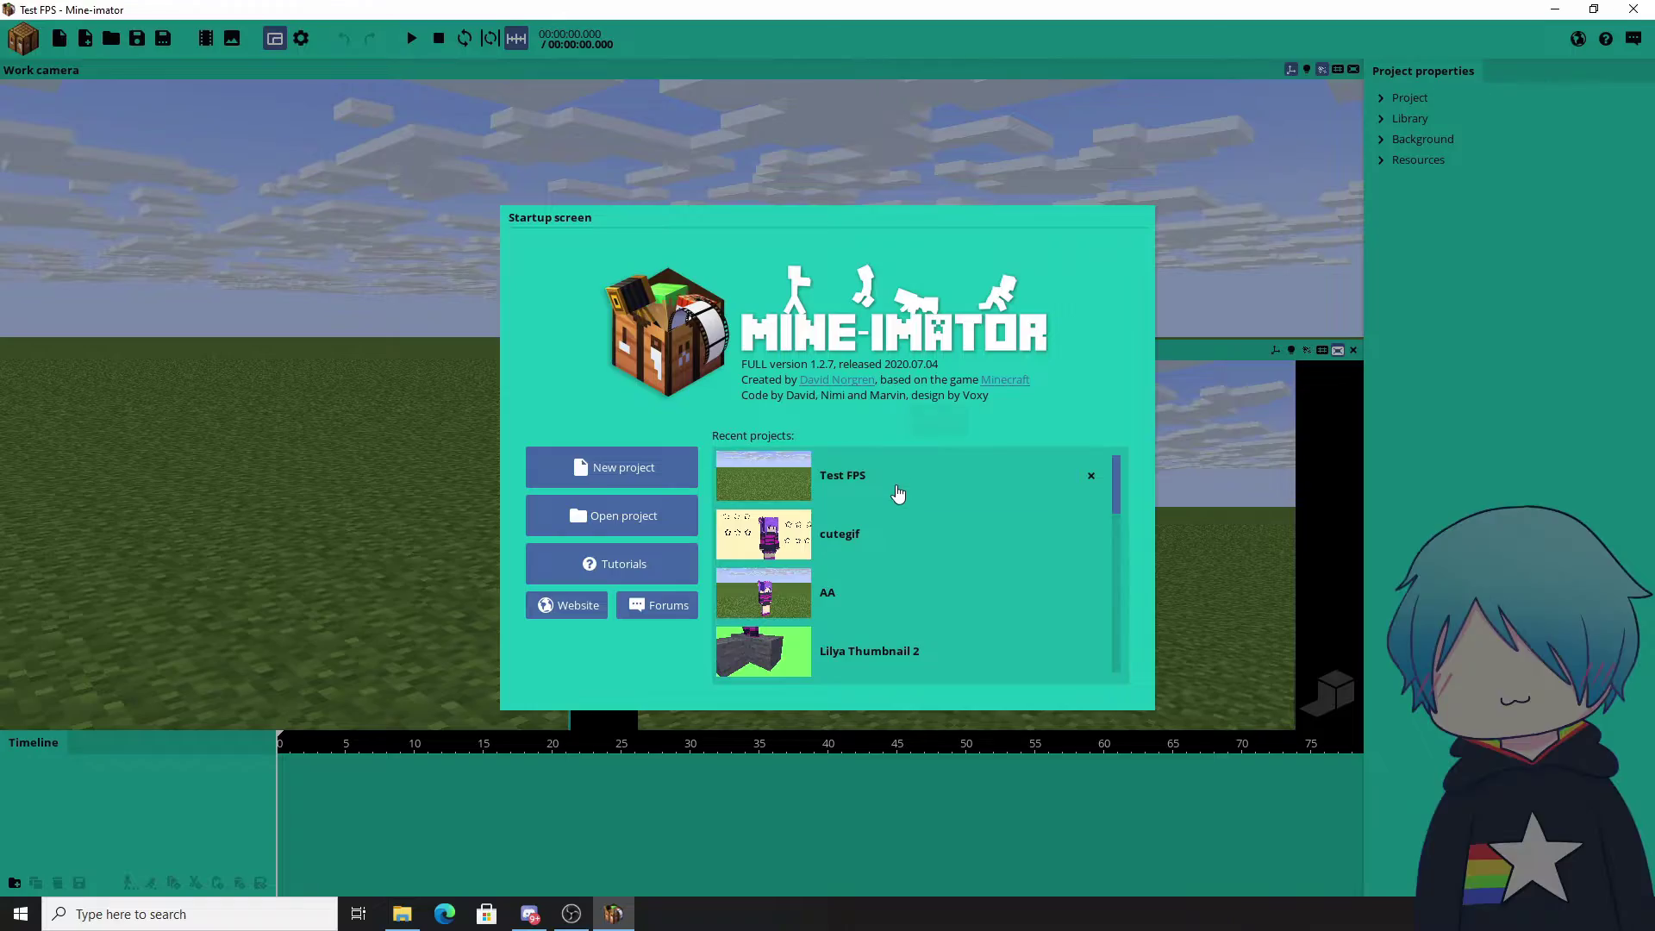
Step: Turn on rendered mode in the secondary camera view and check the render FPS of the empty scene
drag(869, 256, 931, 275)
right_drag(930, 274, 887, 295)
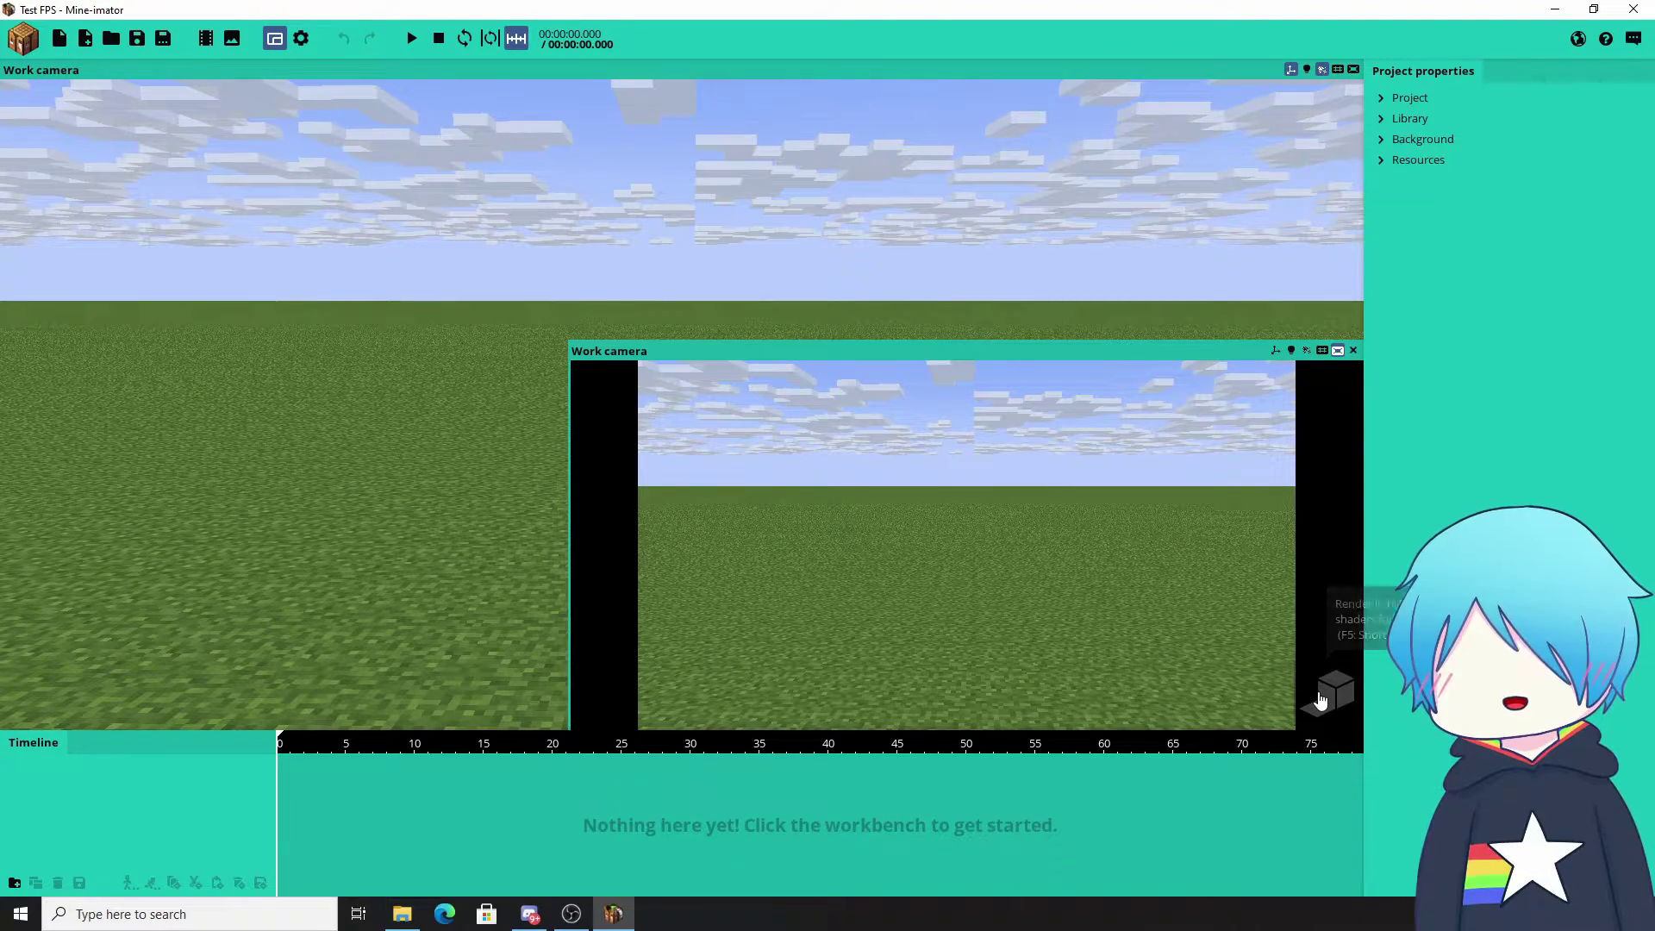
click(1321, 699)
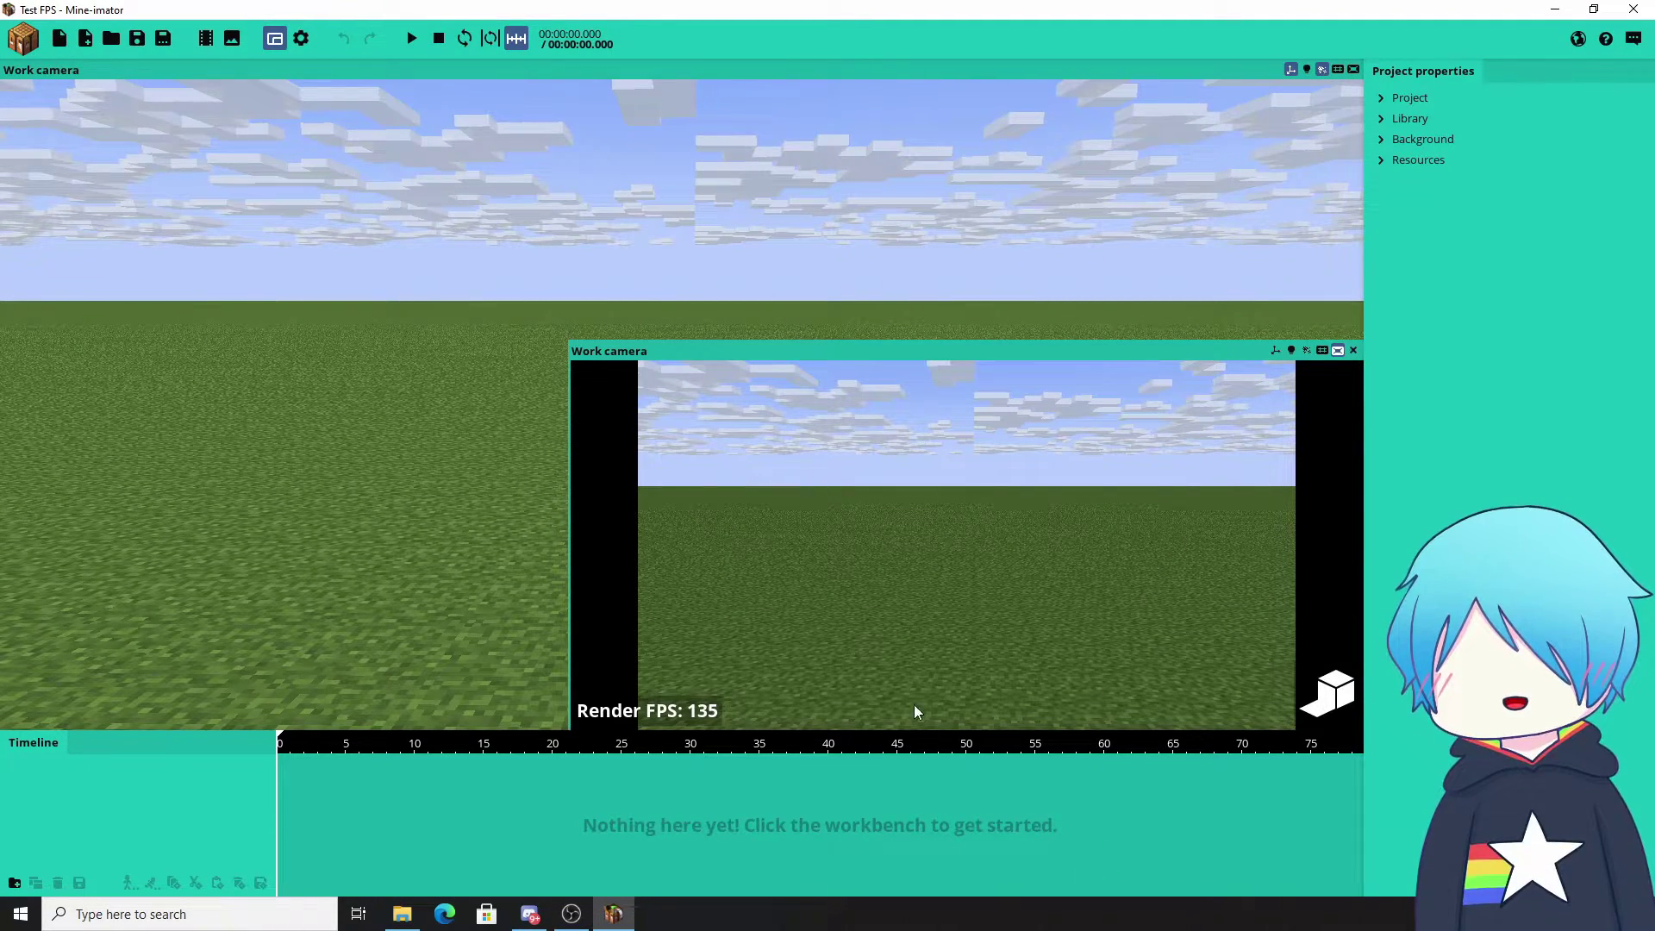
right_drag(839, 266, 889, 248)
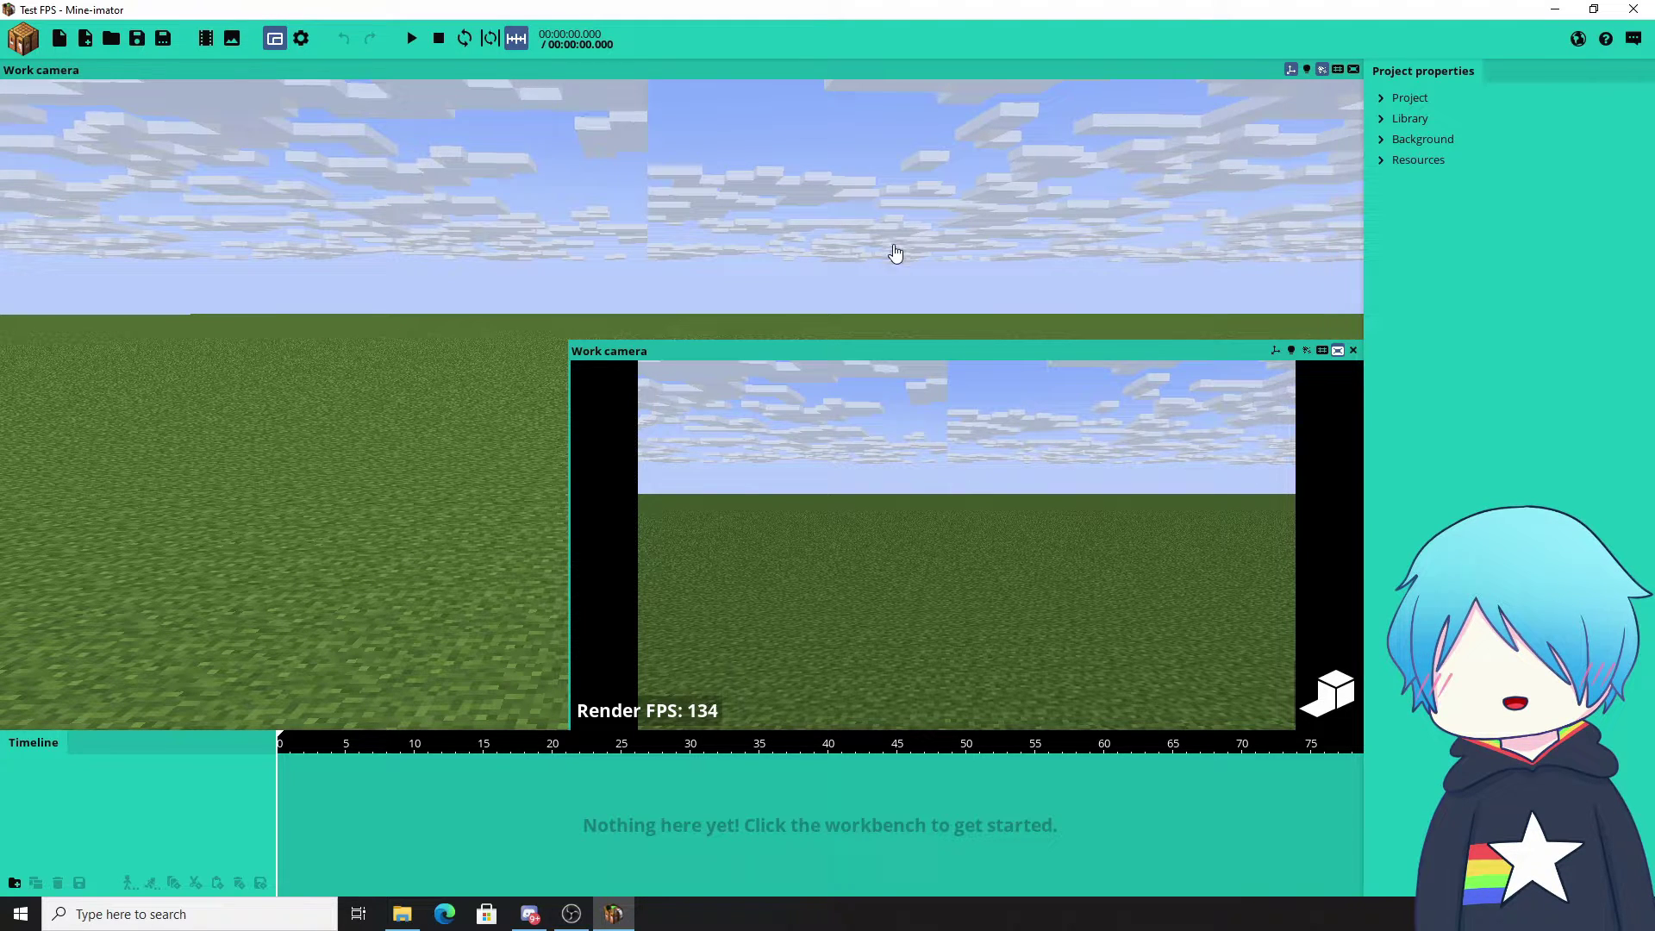
mouse_move(387, 268)
right_down()
mouse_move(414, 272)
mouse_move(396, 250)
right_up()
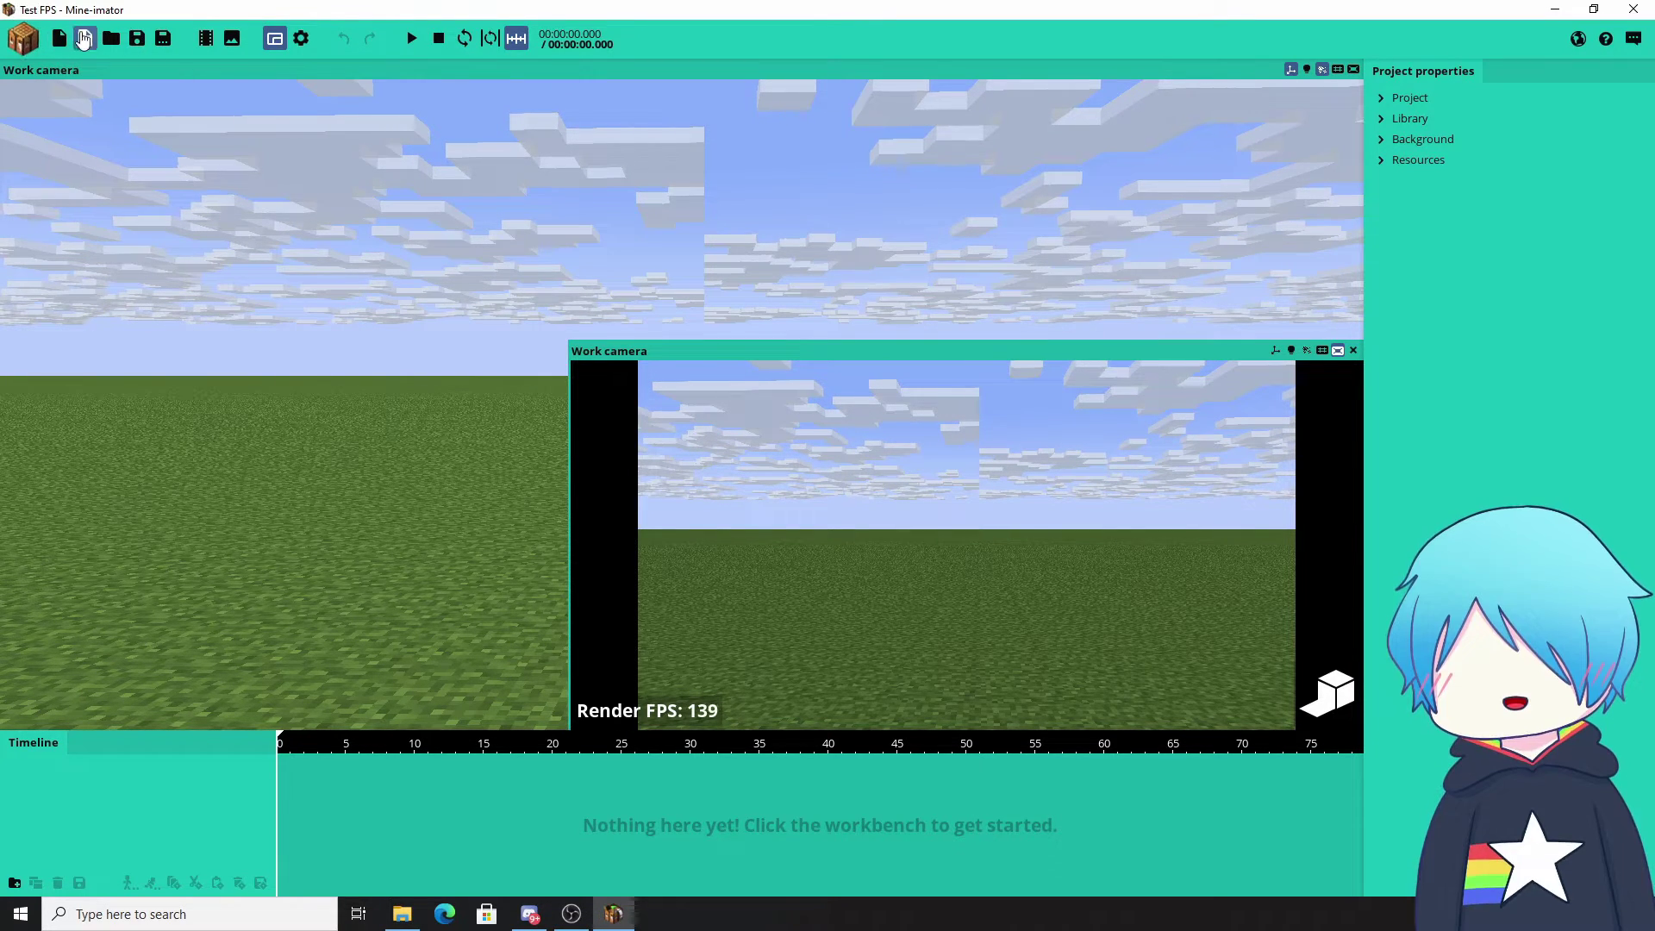
Step: Import the Liliya.miobject character from the Lilya New Rig folder into the project
click(84, 38)
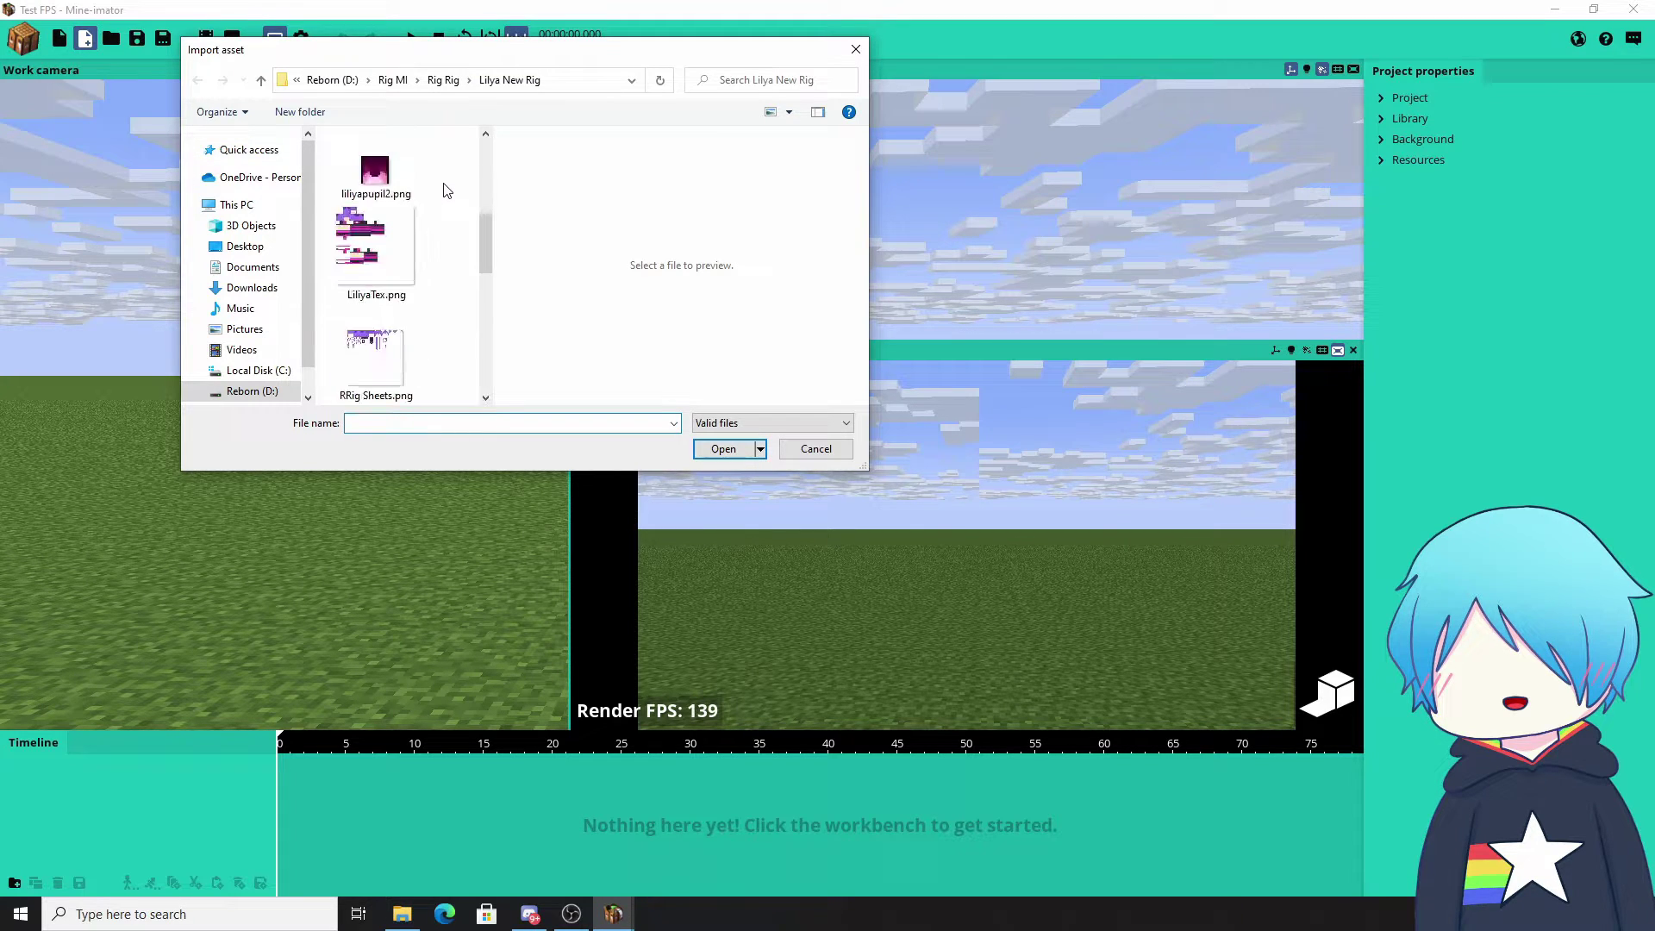
click(409, 258)
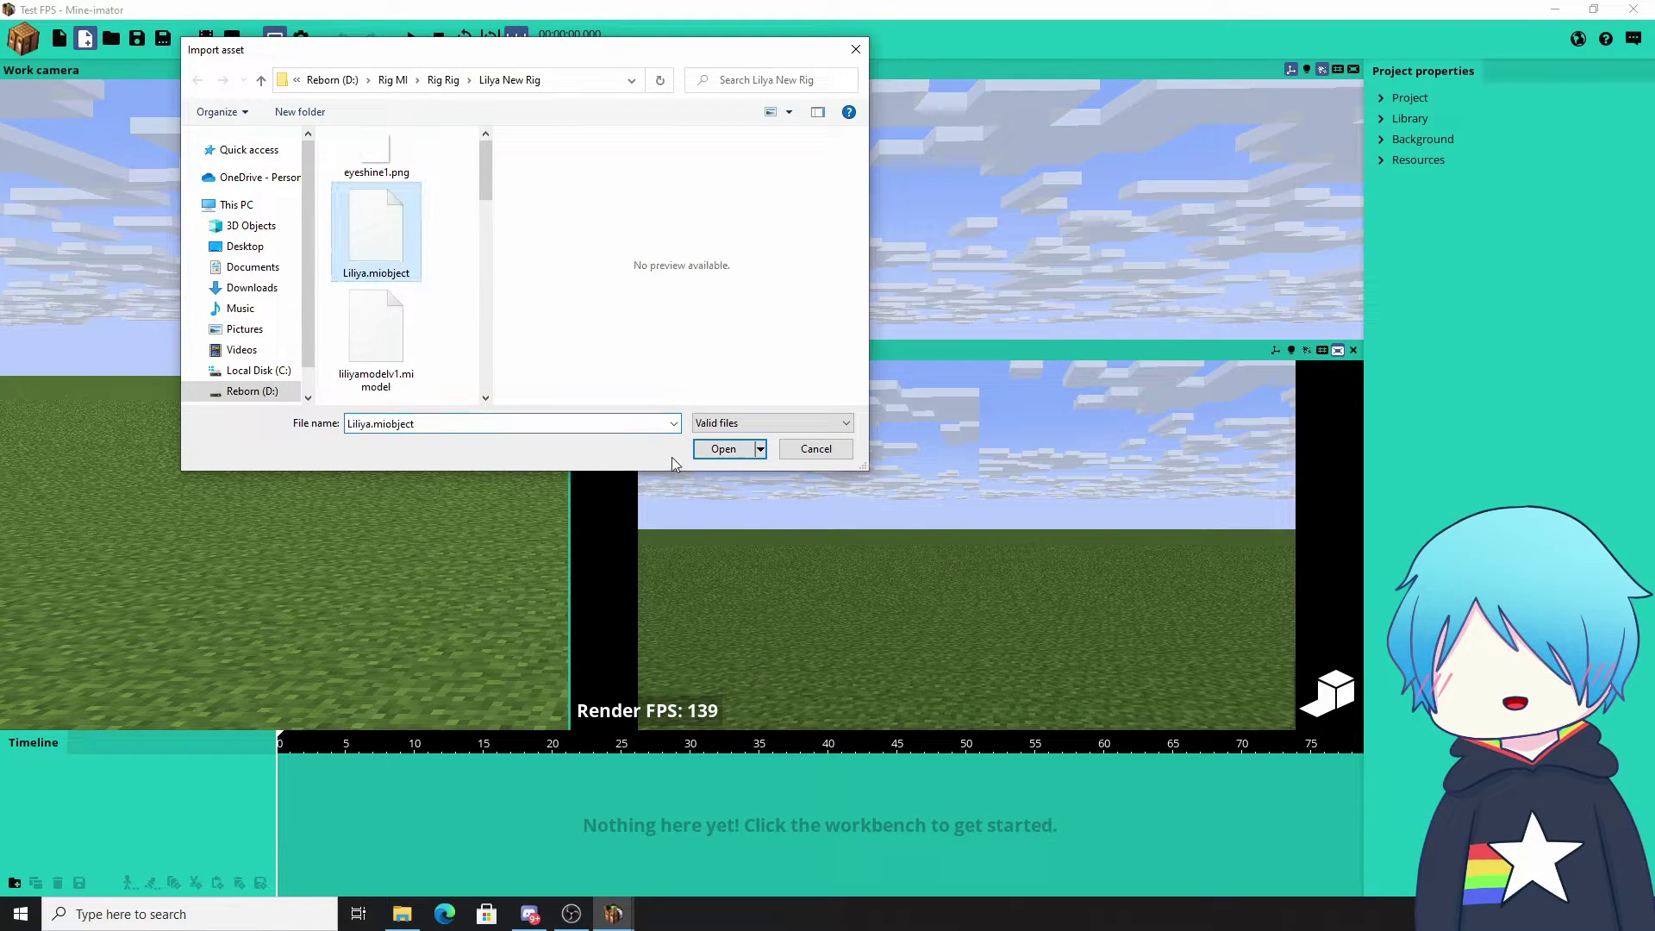
click(706, 450)
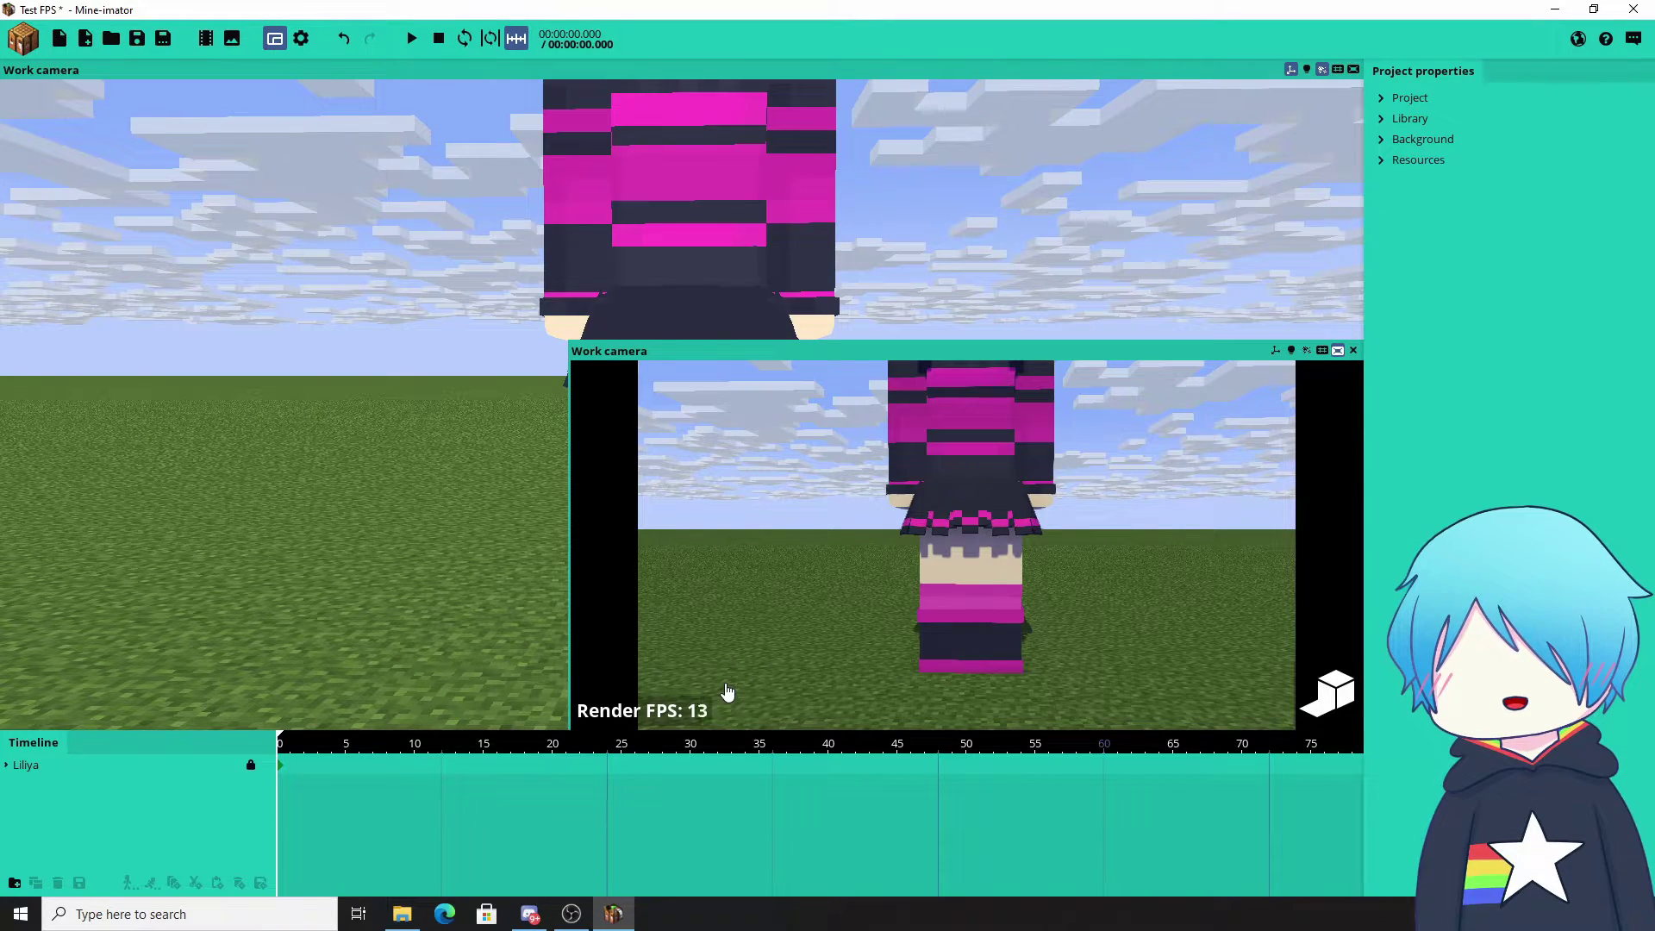
right_drag(273, 496, 345, 414)
drag(273, 497, 234, 498)
scroll(262, 494, down, 3)
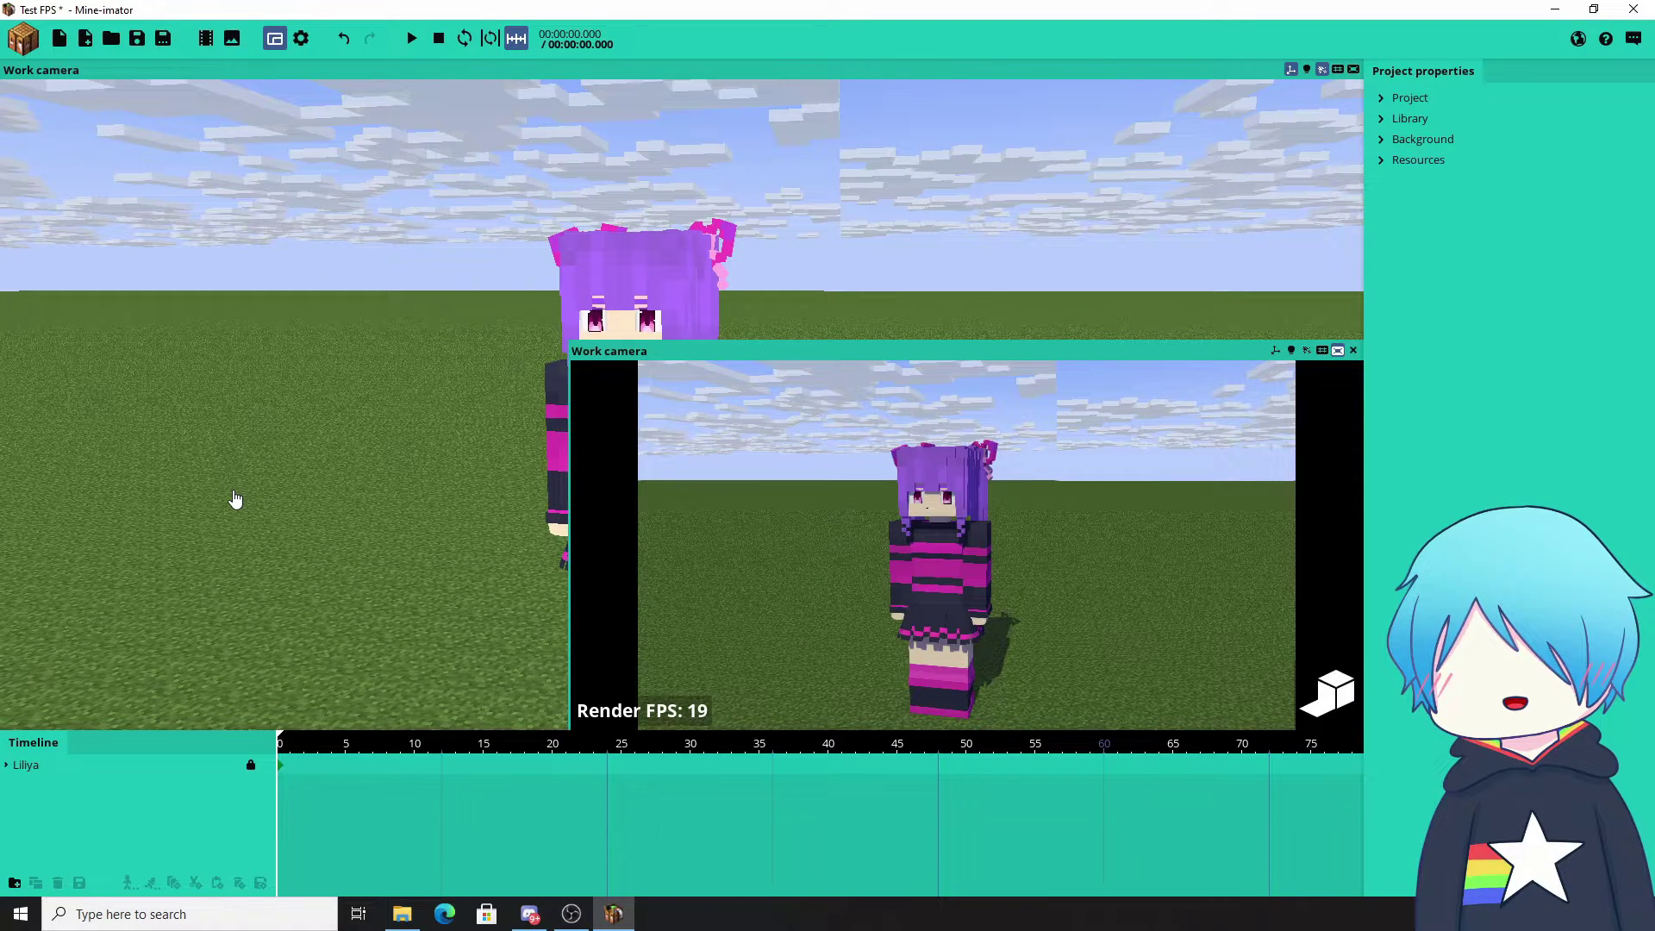
scroll(221, 476, up, 2)
mouse_move(221, 476)
mouse_down()
mouse_move(247, 475)
mouse_move(231, 495)
mouse_move(150, 470)
mouse_move(145, 484)
mouse_move(235, 472)
mouse_move(289, 500)
mouse_move(244, 479)
mouse_up()
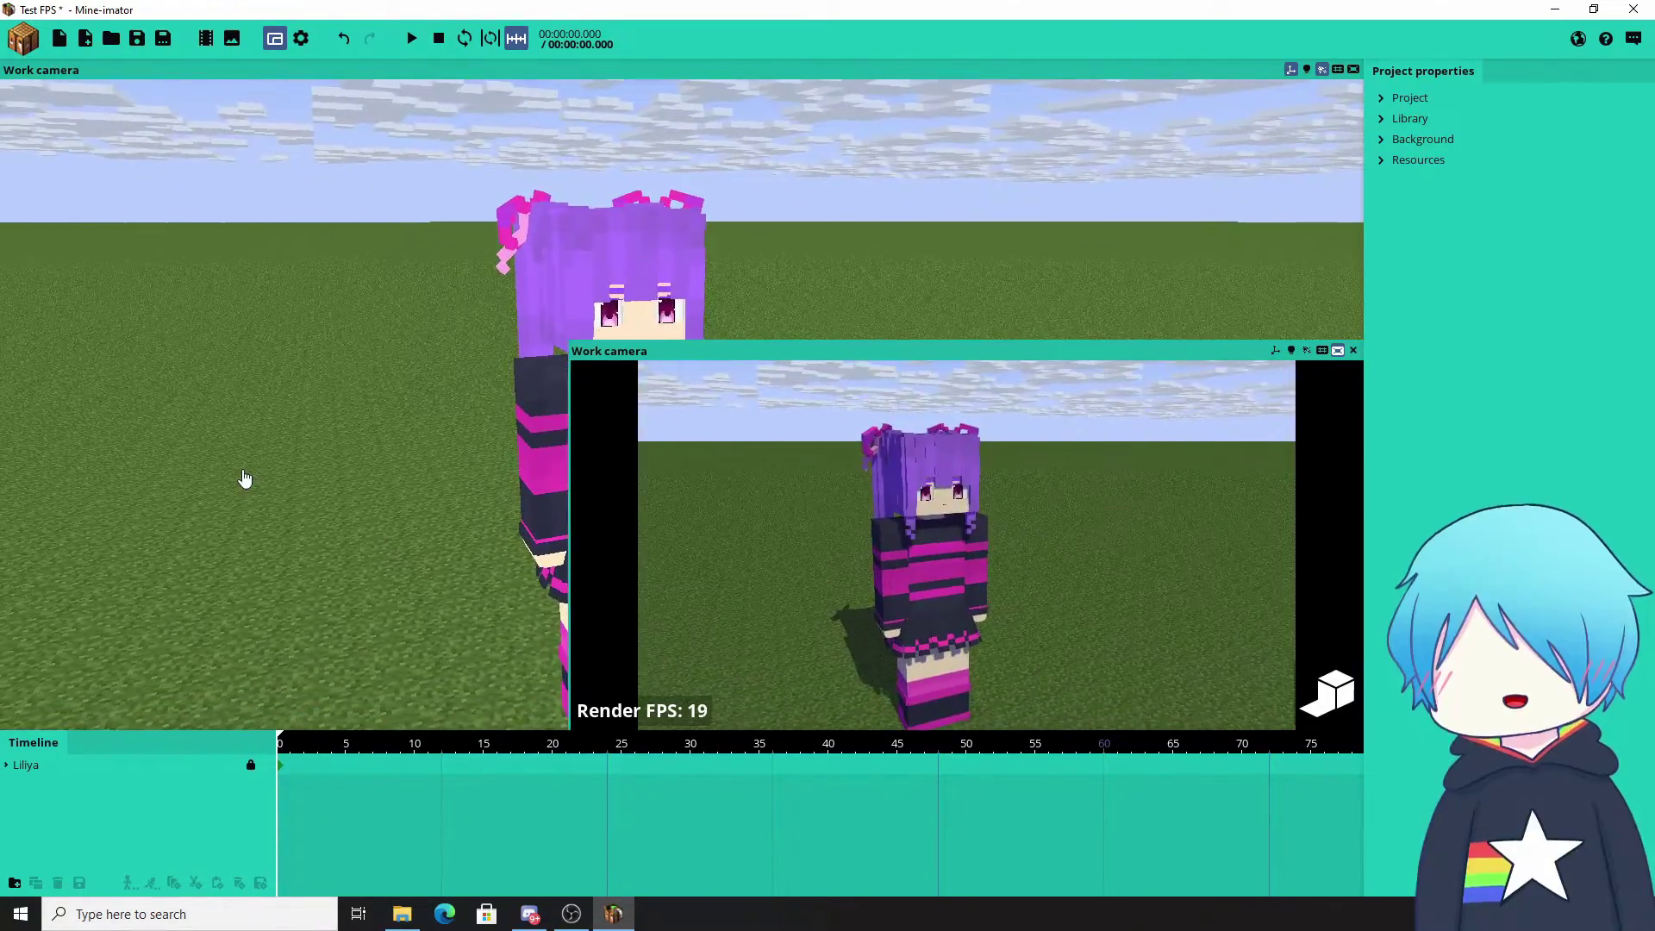
Step: Create a spot light in the scene
click(23, 38)
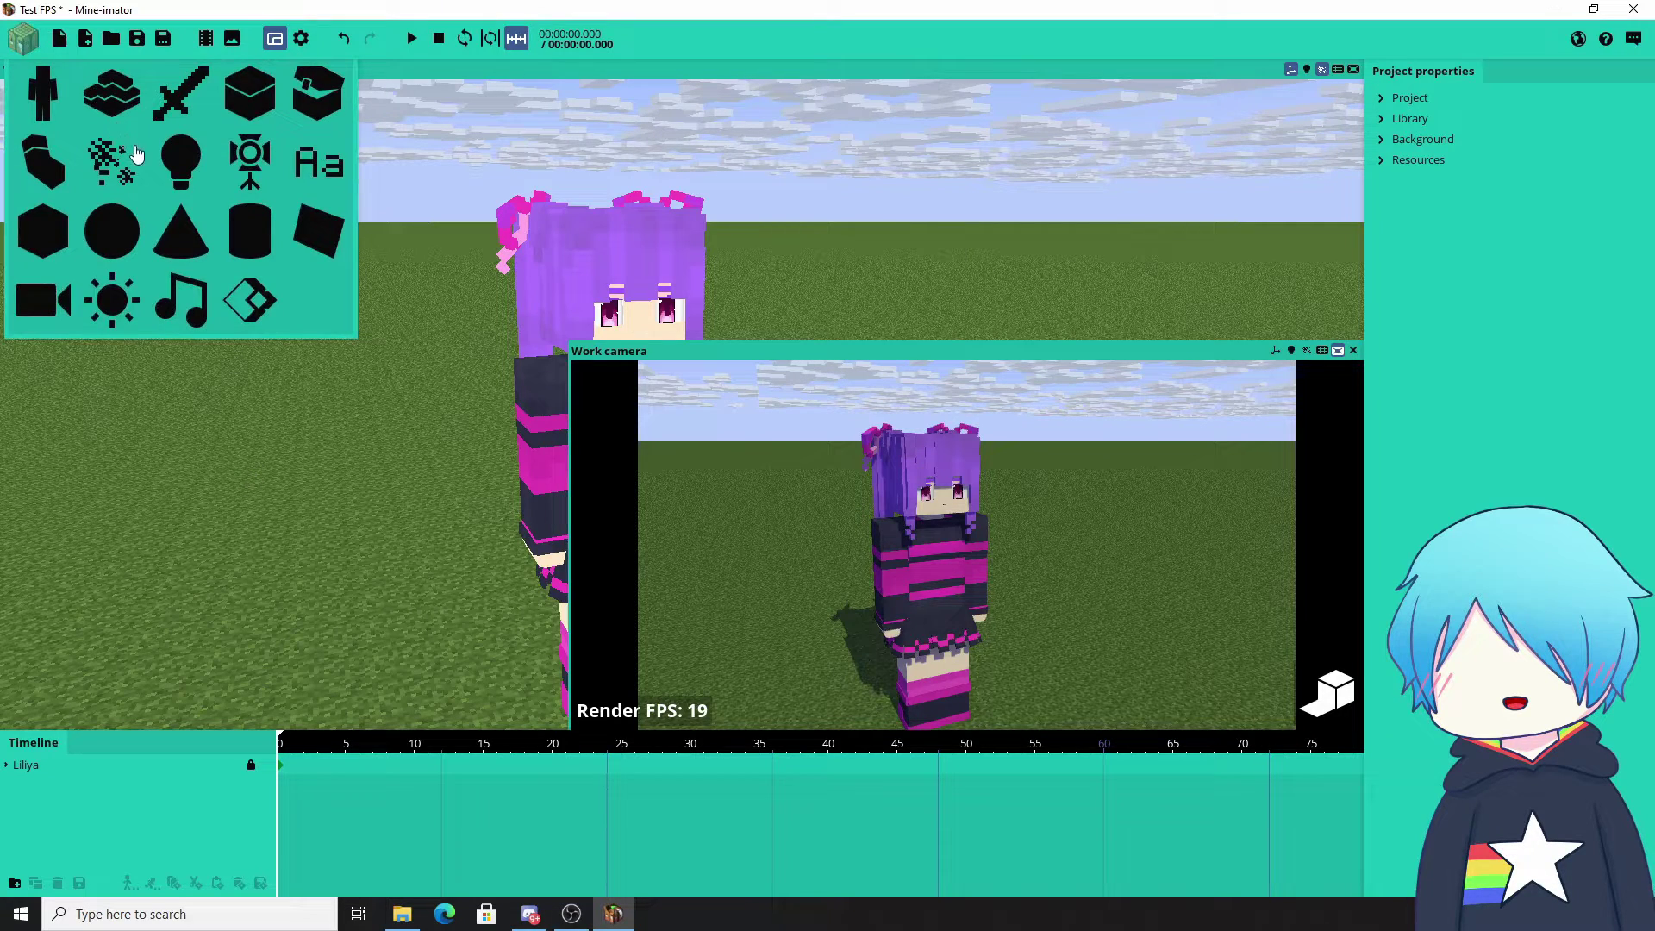
click(233, 175)
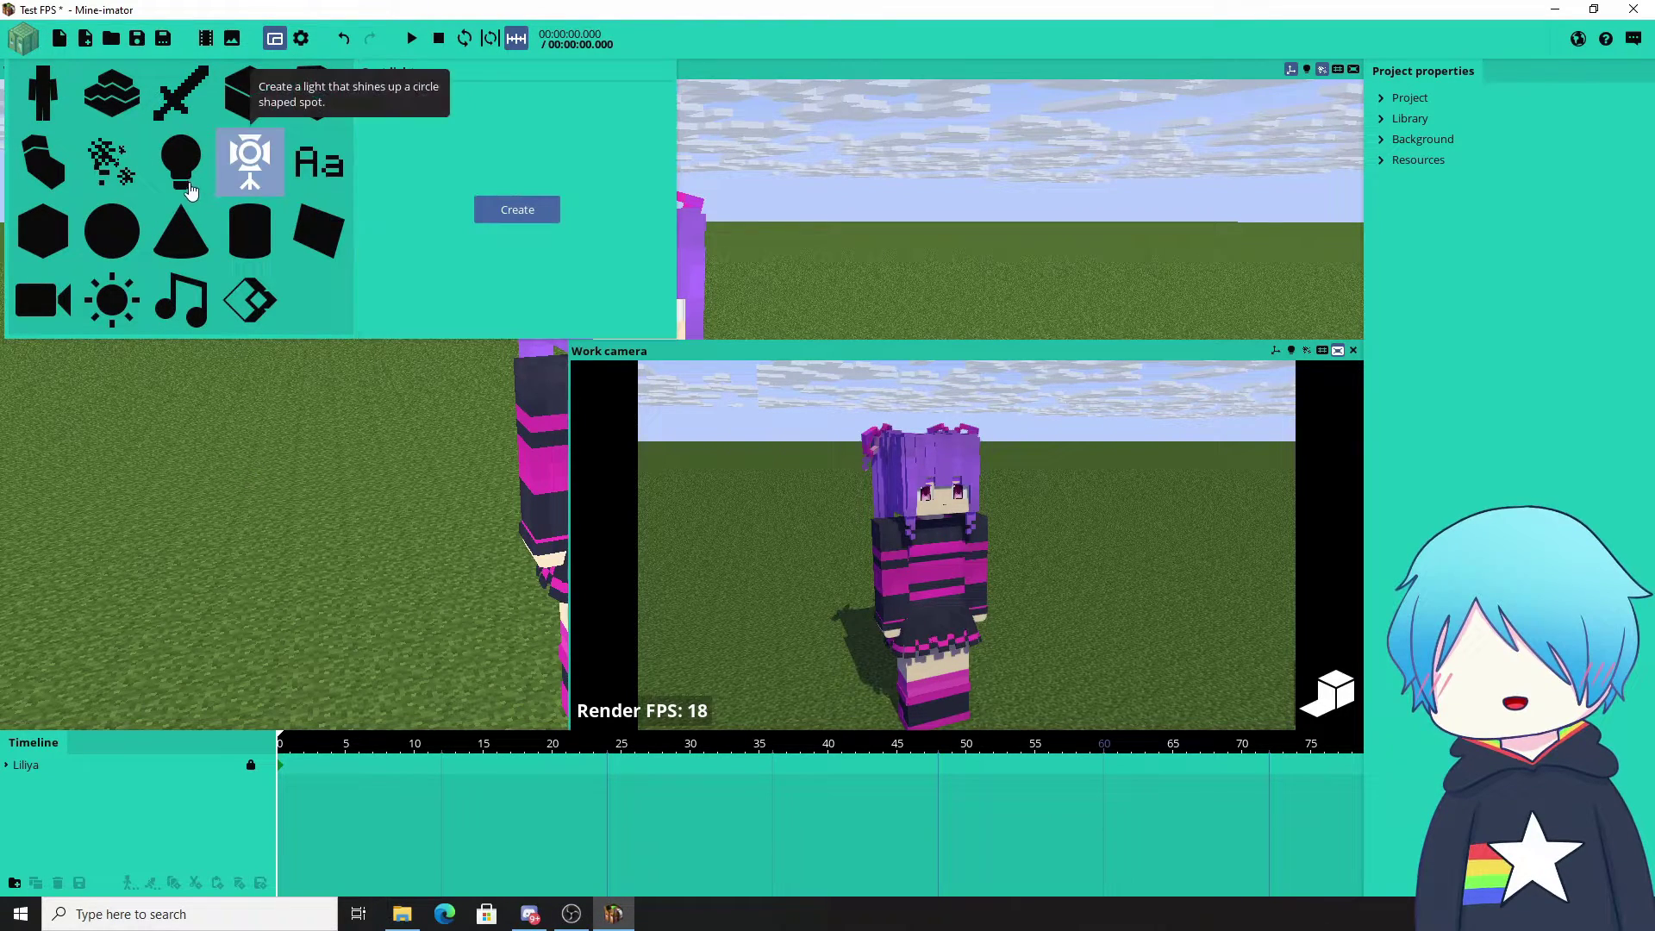
click(500, 215)
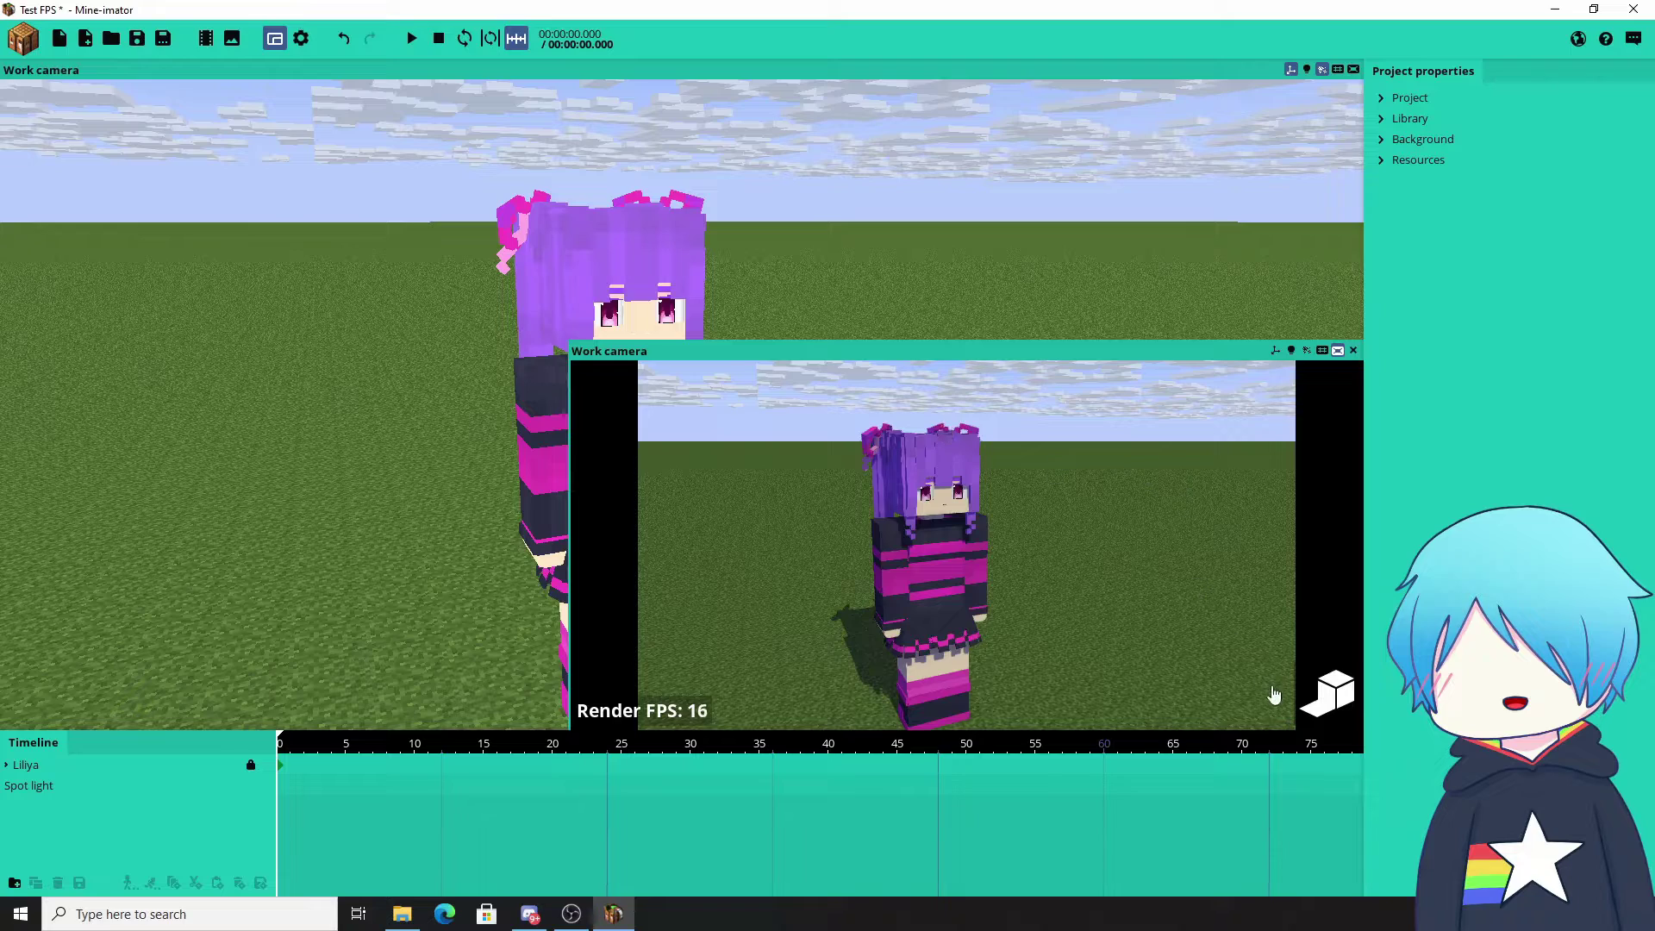
Step: Set the sunlight scene color in the background settings to black (000000)
click(1427, 140)
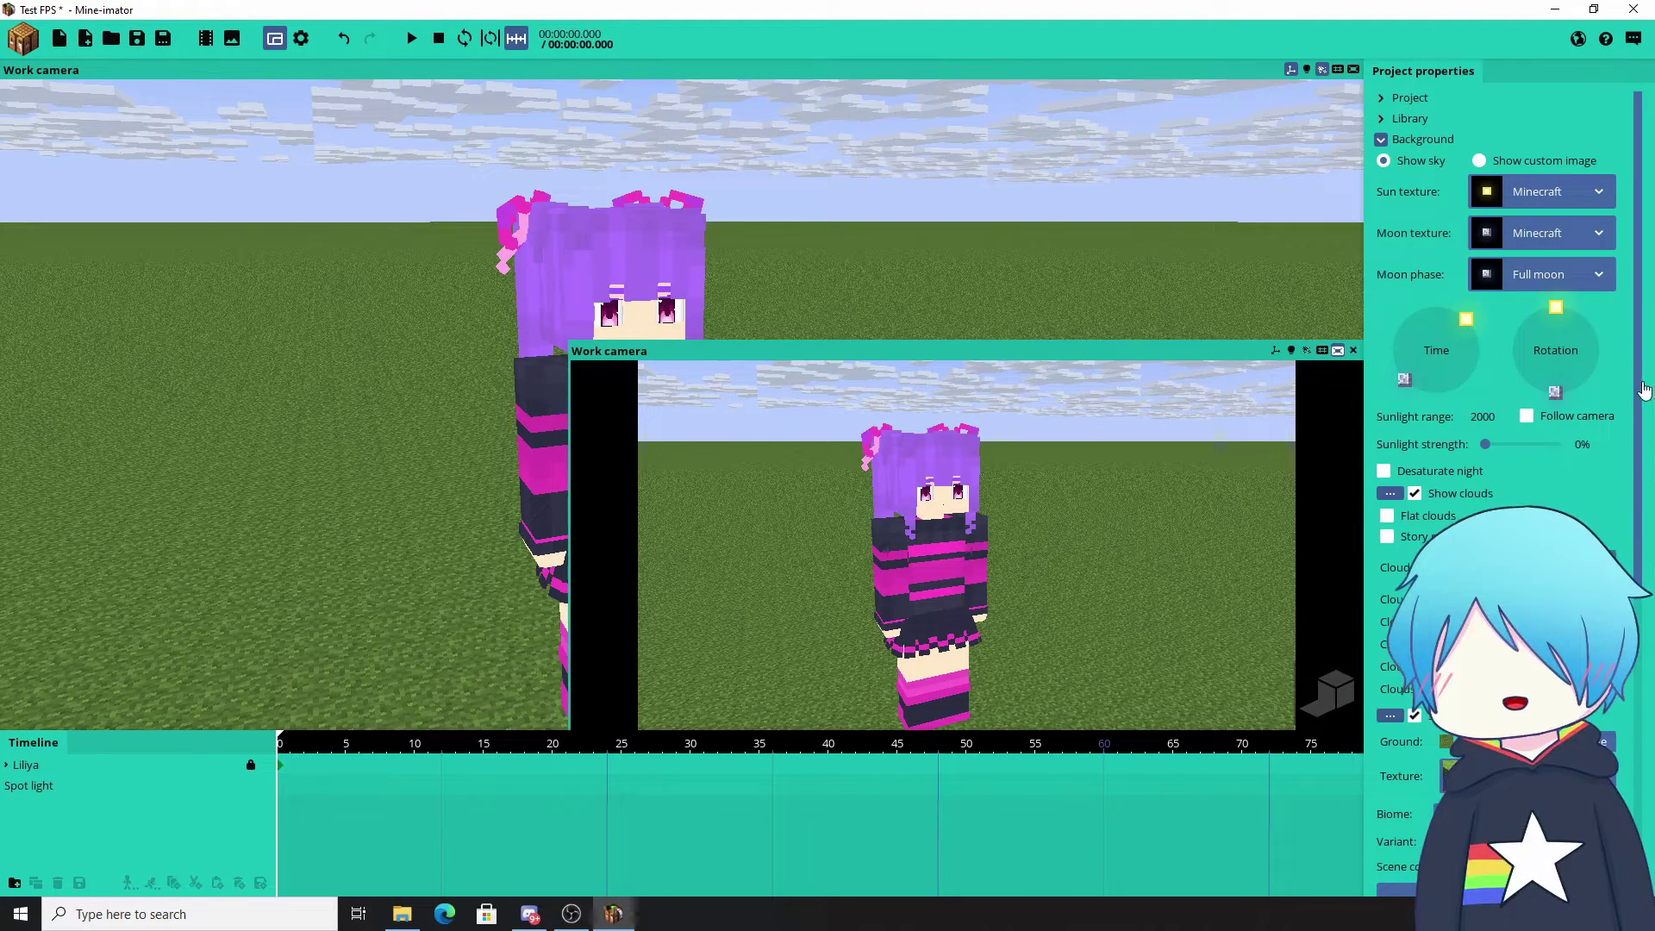
scroll(1499, 405, down, 5)
click(1496, 567)
drag(720, 482, 503, 648)
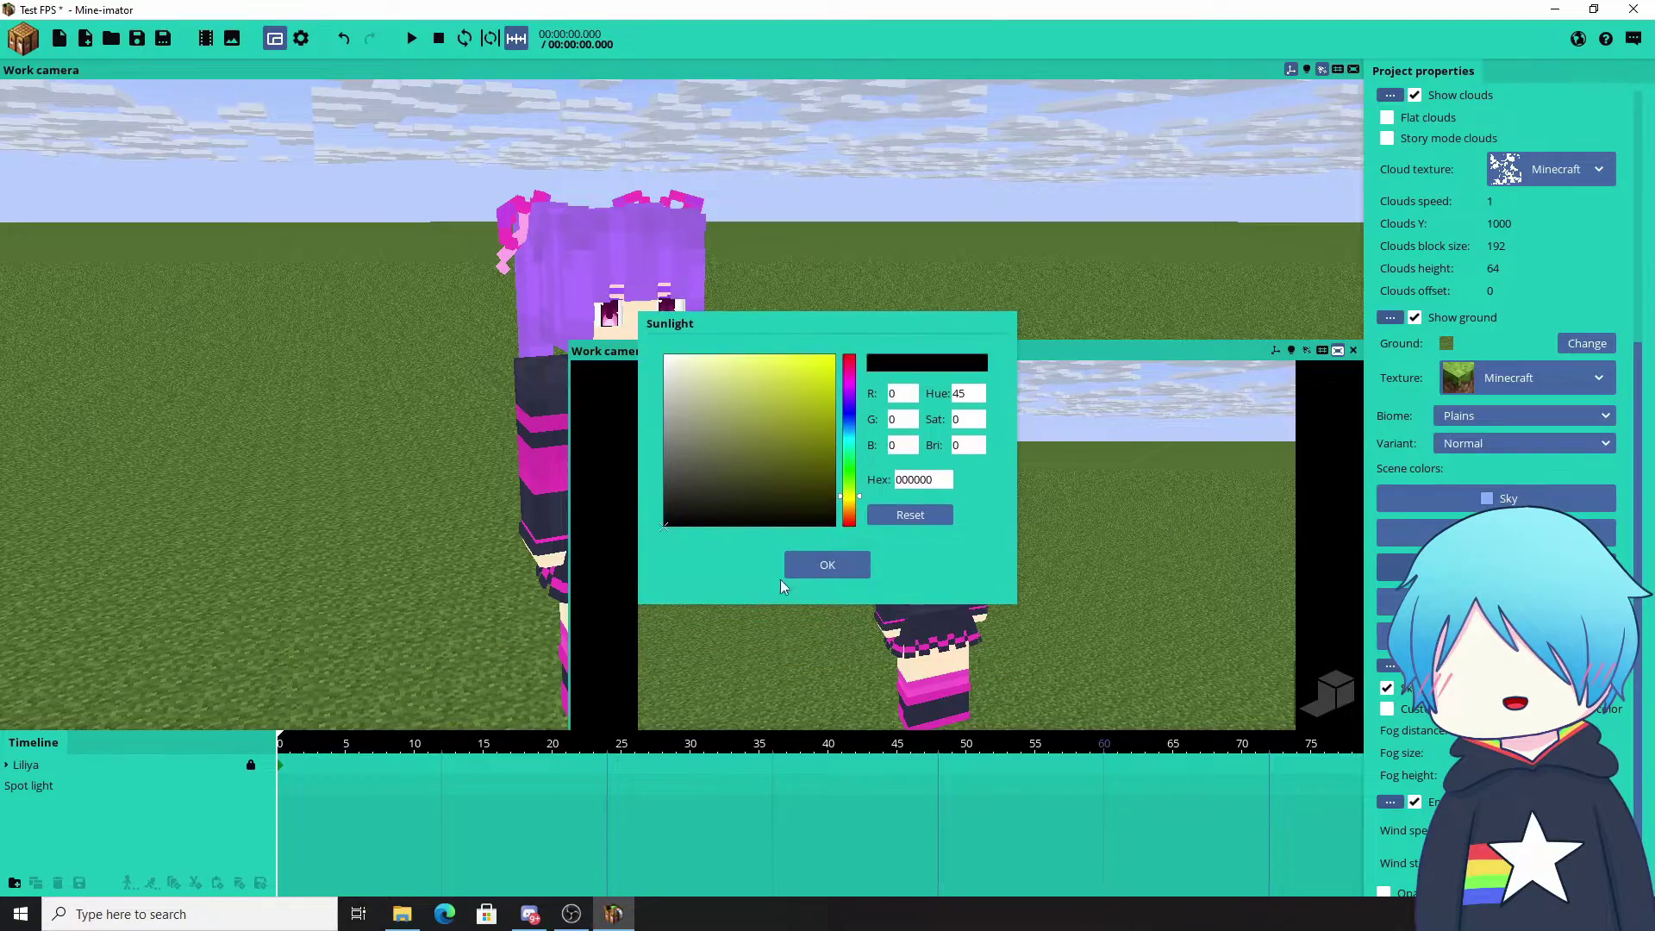
click(818, 566)
Step: Close the secondary view and move the spot light up and away from the character to about Y 73.26, Z 92.62
click(96, 788)
right_drag(194, 435, 211, 466)
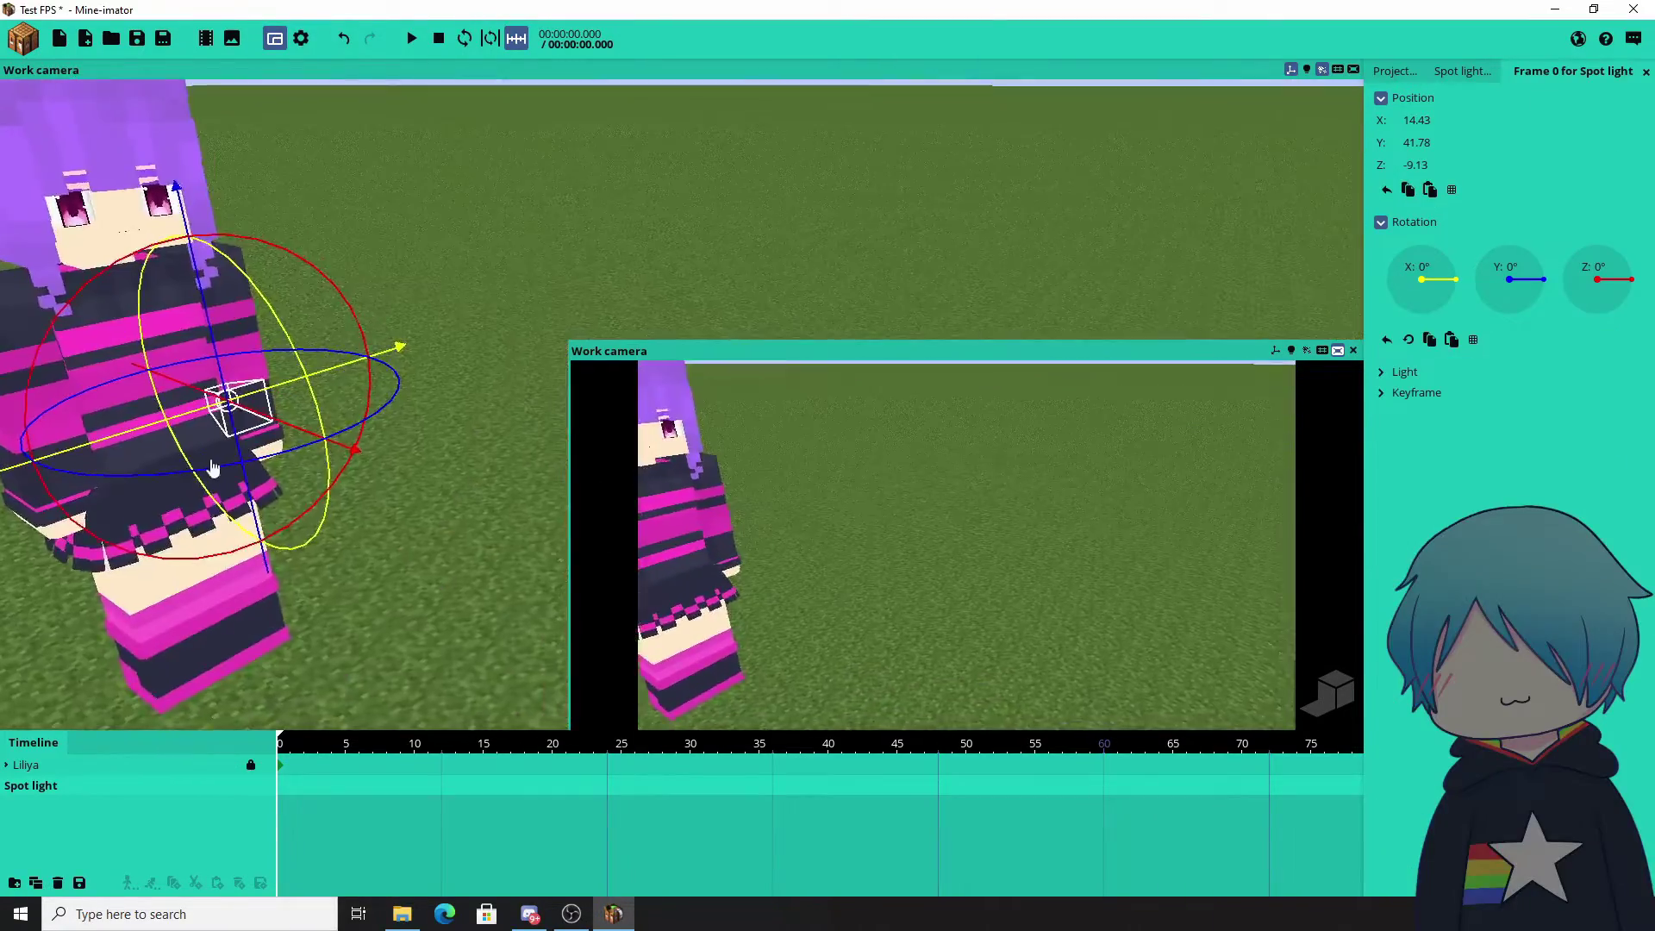
scroll(211, 465, down, 3)
drag(274, 422, 429, 476)
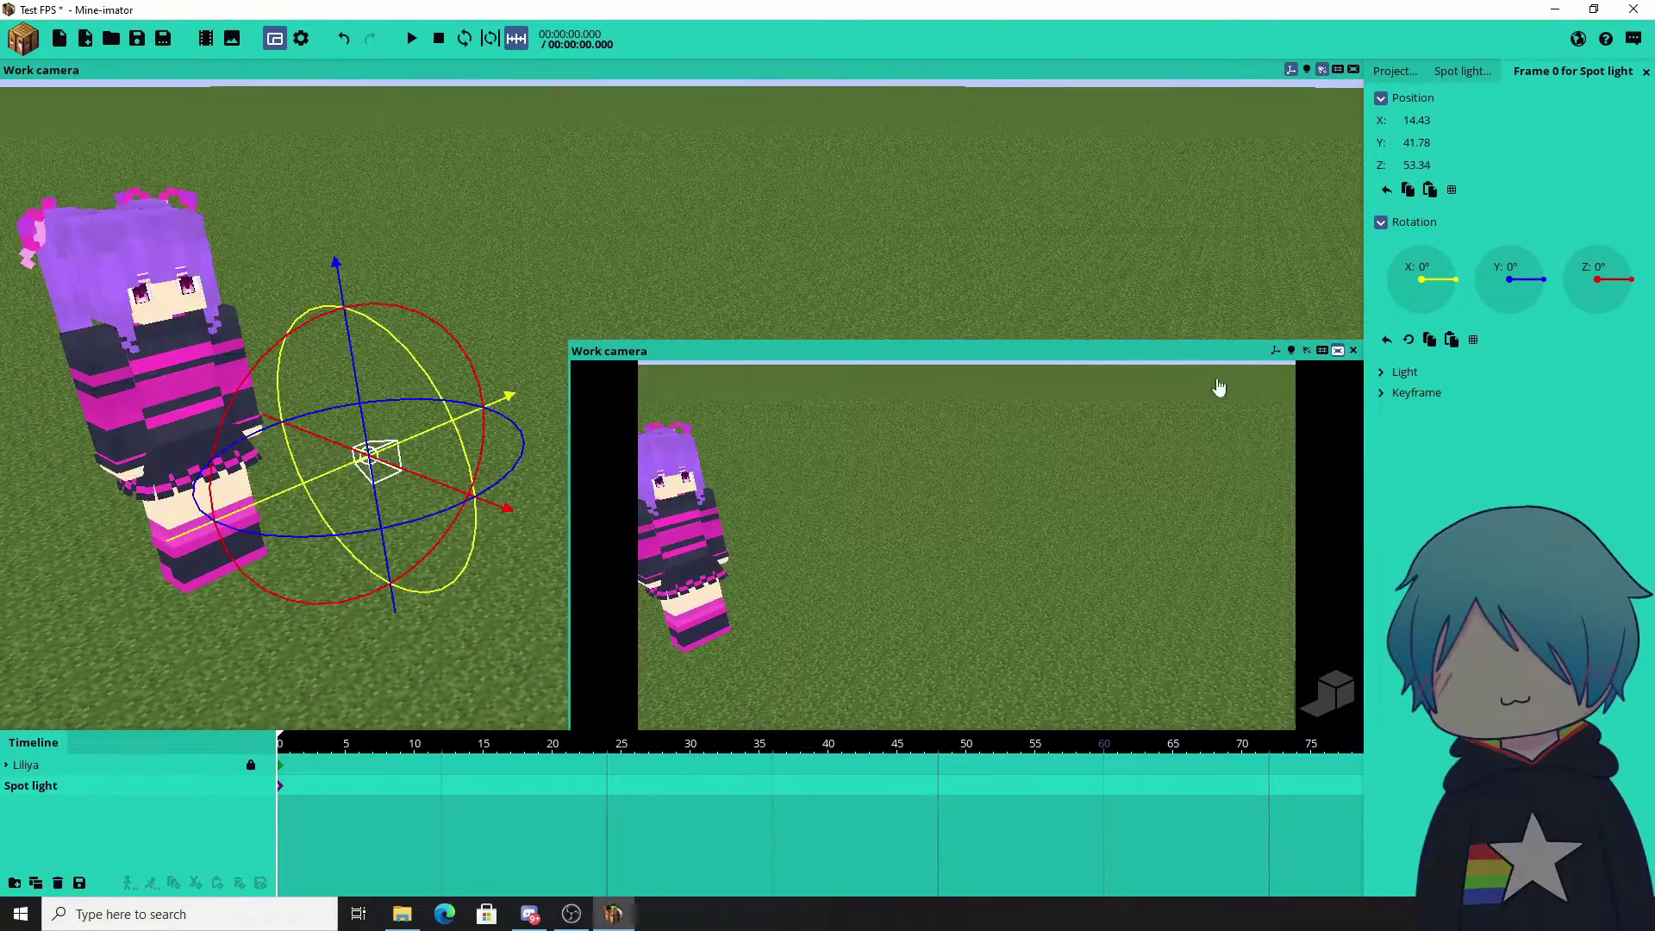
click(1353, 351)
drag(1031, 393, 1099, 389)
drag(409, 334, 410, 221)
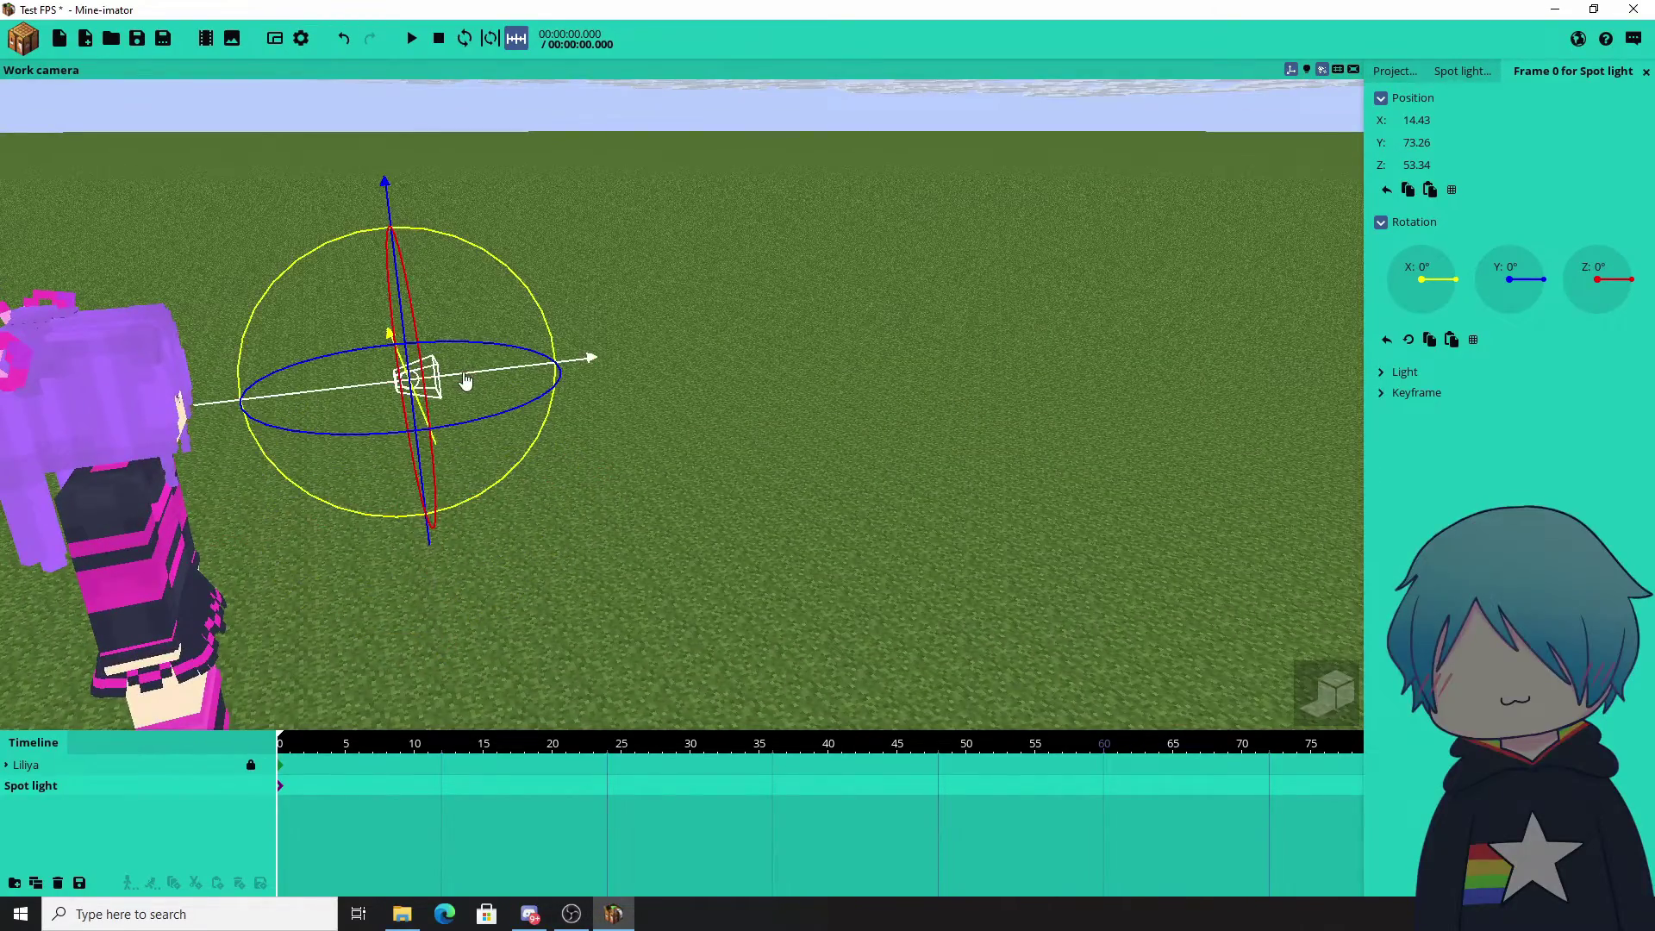
drag(468, 385, 624, 365)
Step: Shift the spot light sideways to about X -0.96 and set its Y rotation to 180° so it faces the character
drag(949, 333, 862, 366)
middle_drag(862, 366, 998, 314)
drag(758, 366, 802, 308)
drag(657, 378, 417, 362)
click(1508, 267)
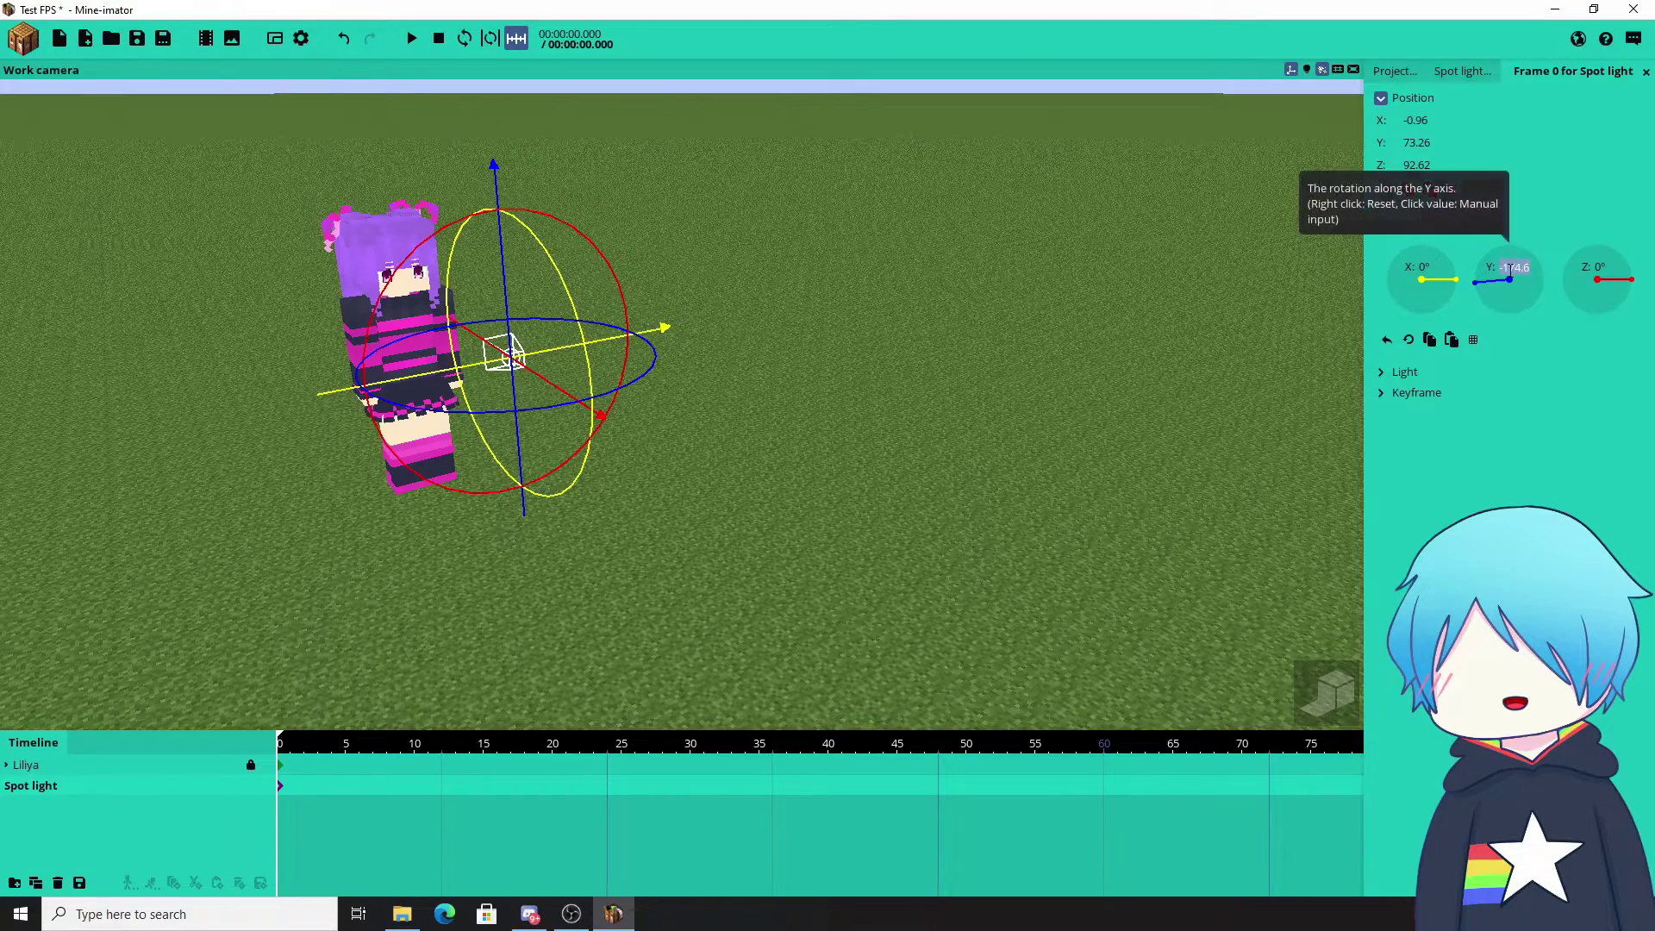
text(180)
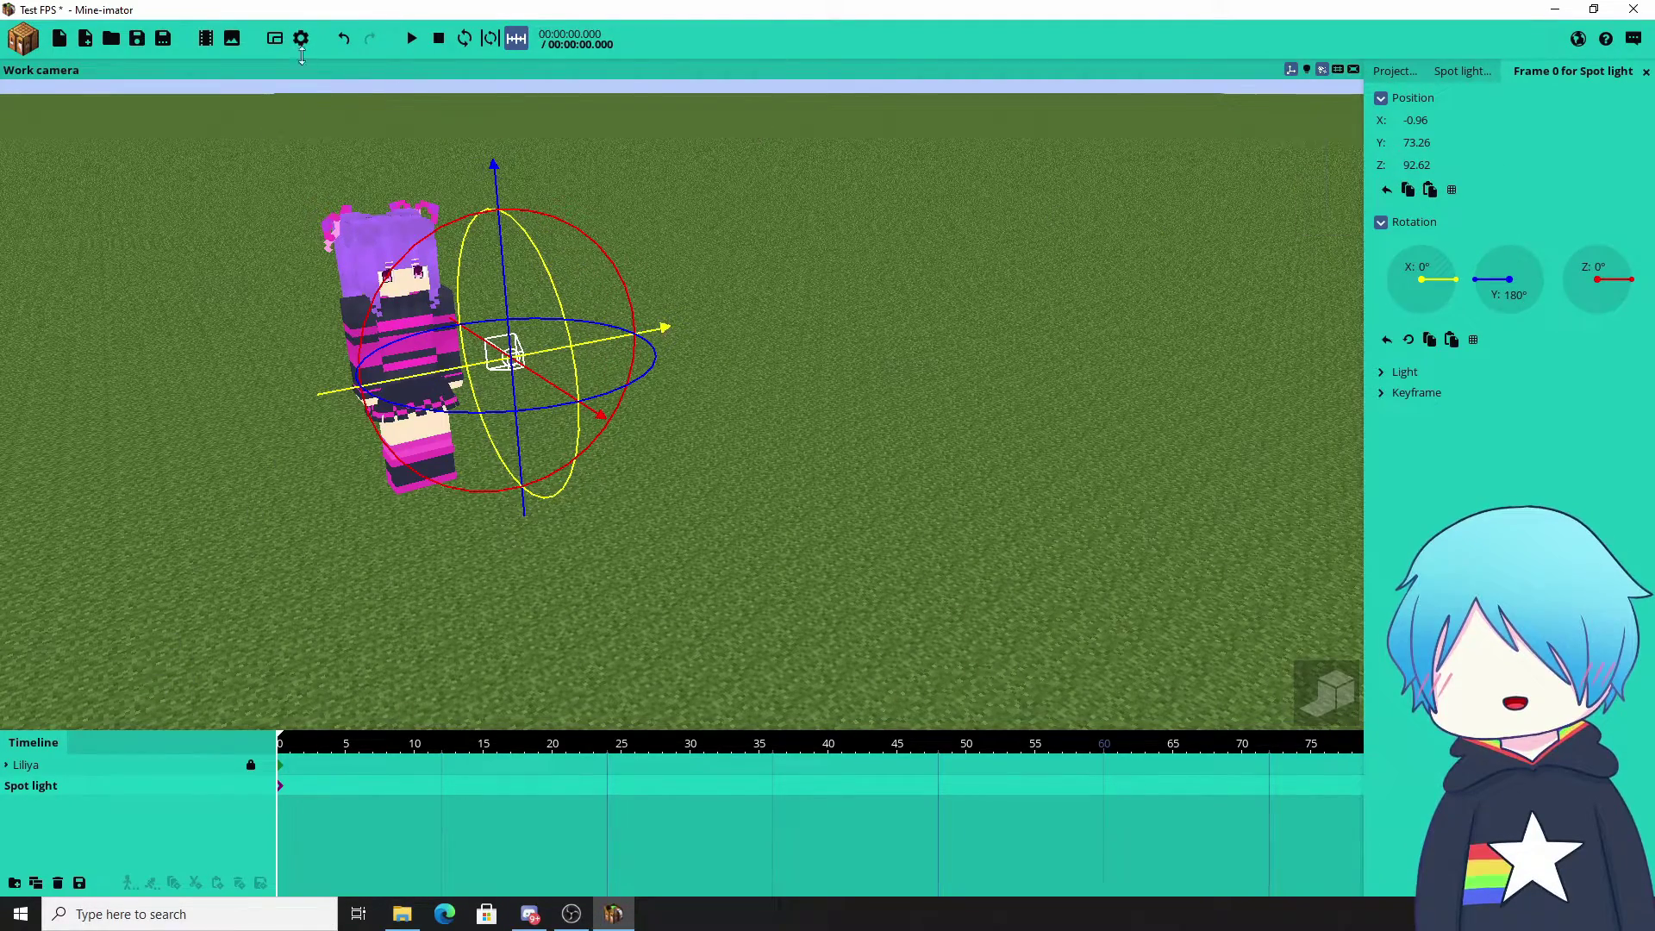
Step: Show the secondary camera view again and turn on its rendered mode with the character in view
click(278, 40)
drag(683, 316, 651, 220)
scroll(650, 220, up, 2)
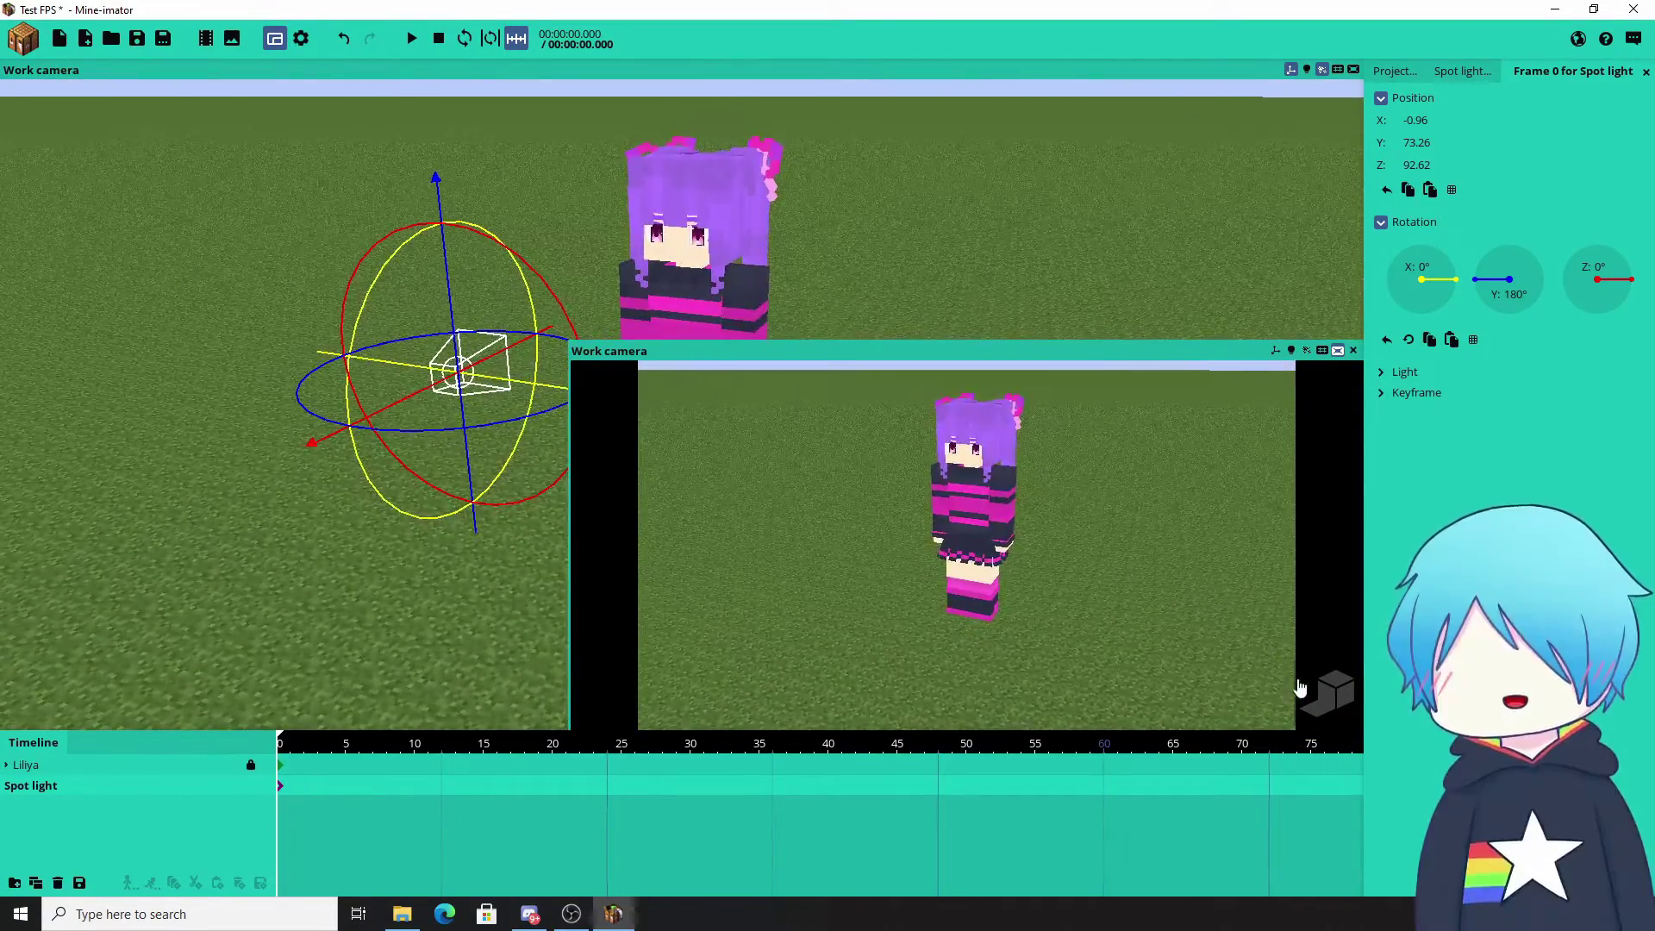
click(1310, 697)
right_drag(1046, 229, 840, 660)
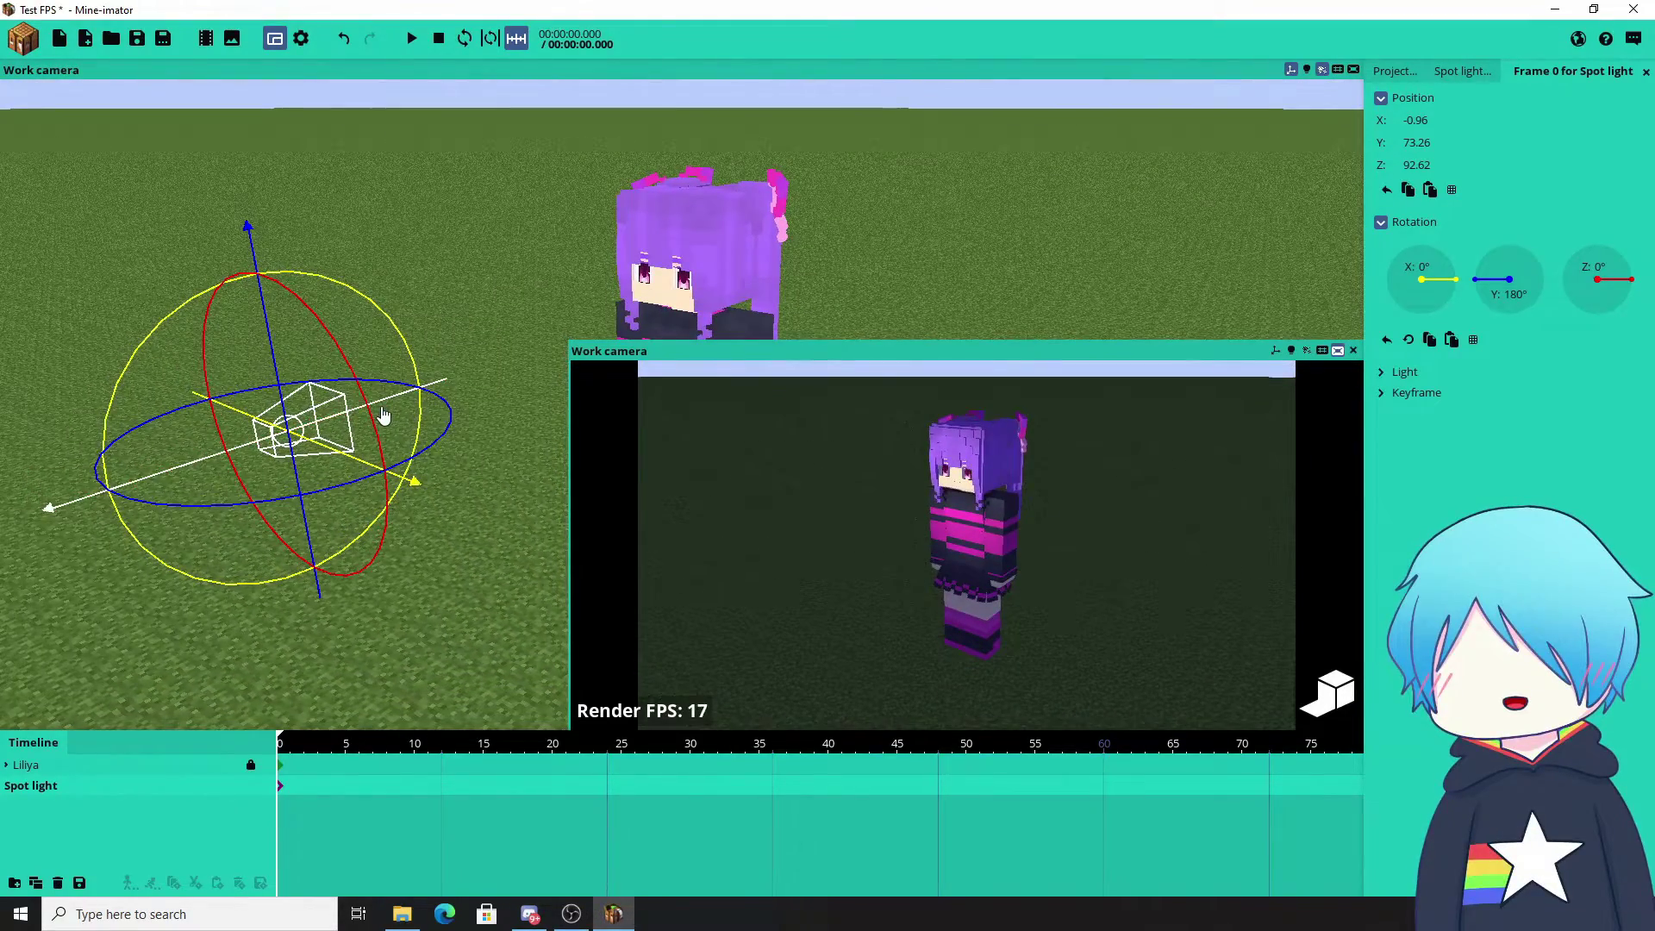
Step: Move the spot light to about X 33.01, Z 106.17 and rotate it to about 201° around Y
drag(383, 405, 142, 376)
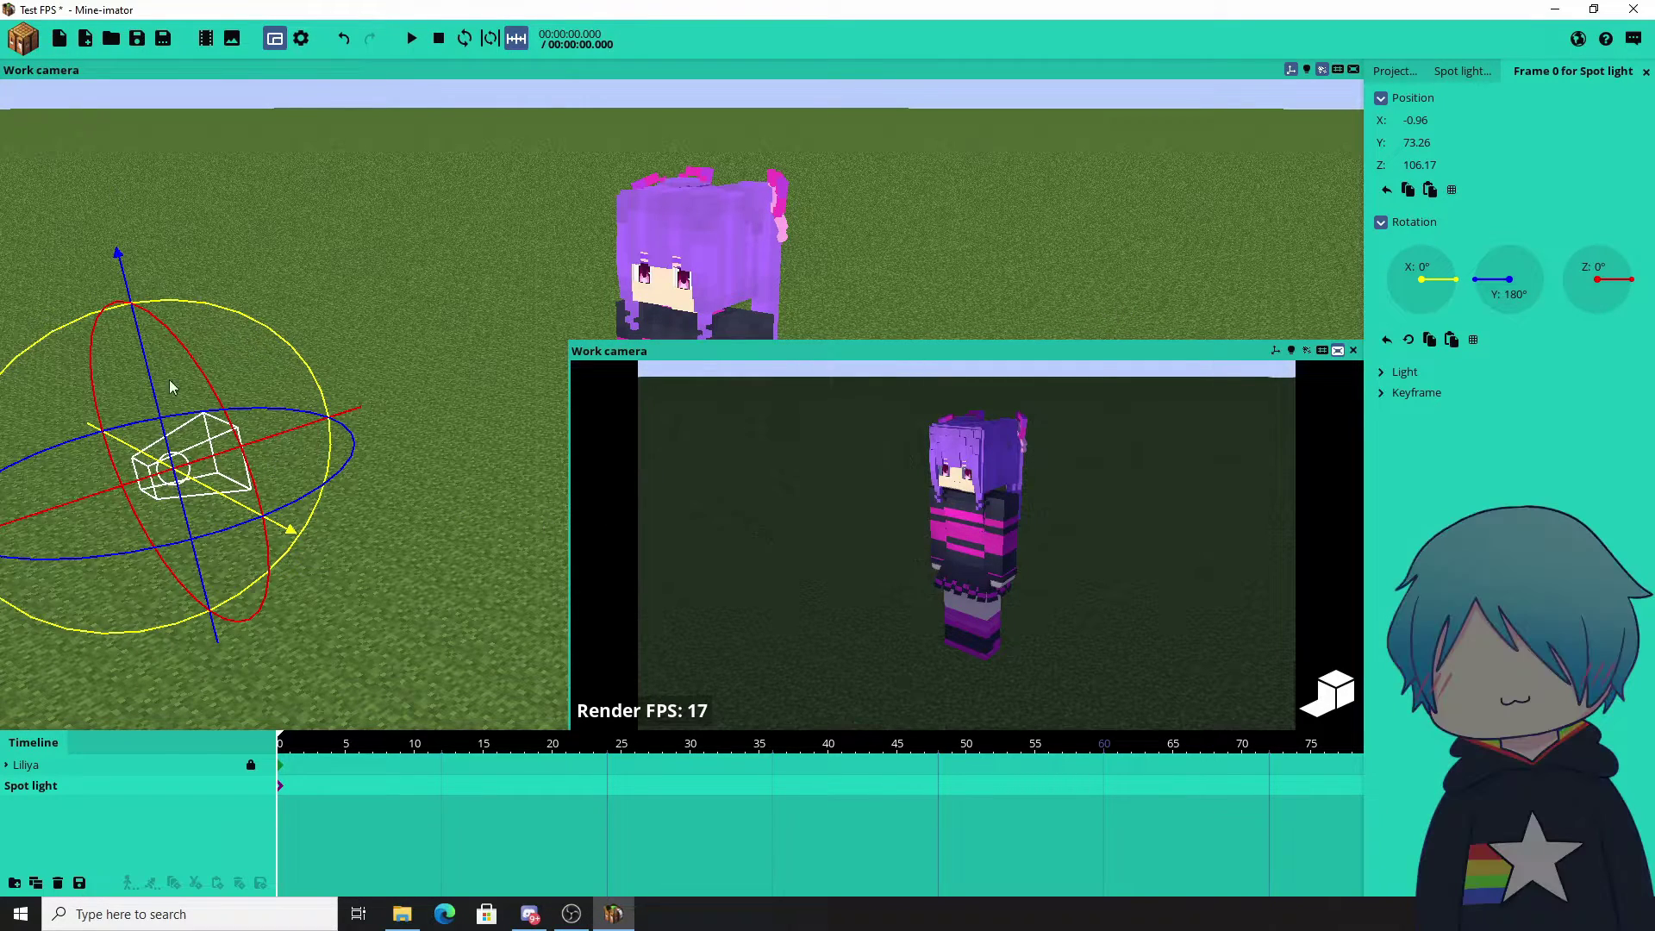
drag(212, 489, 433, 621)
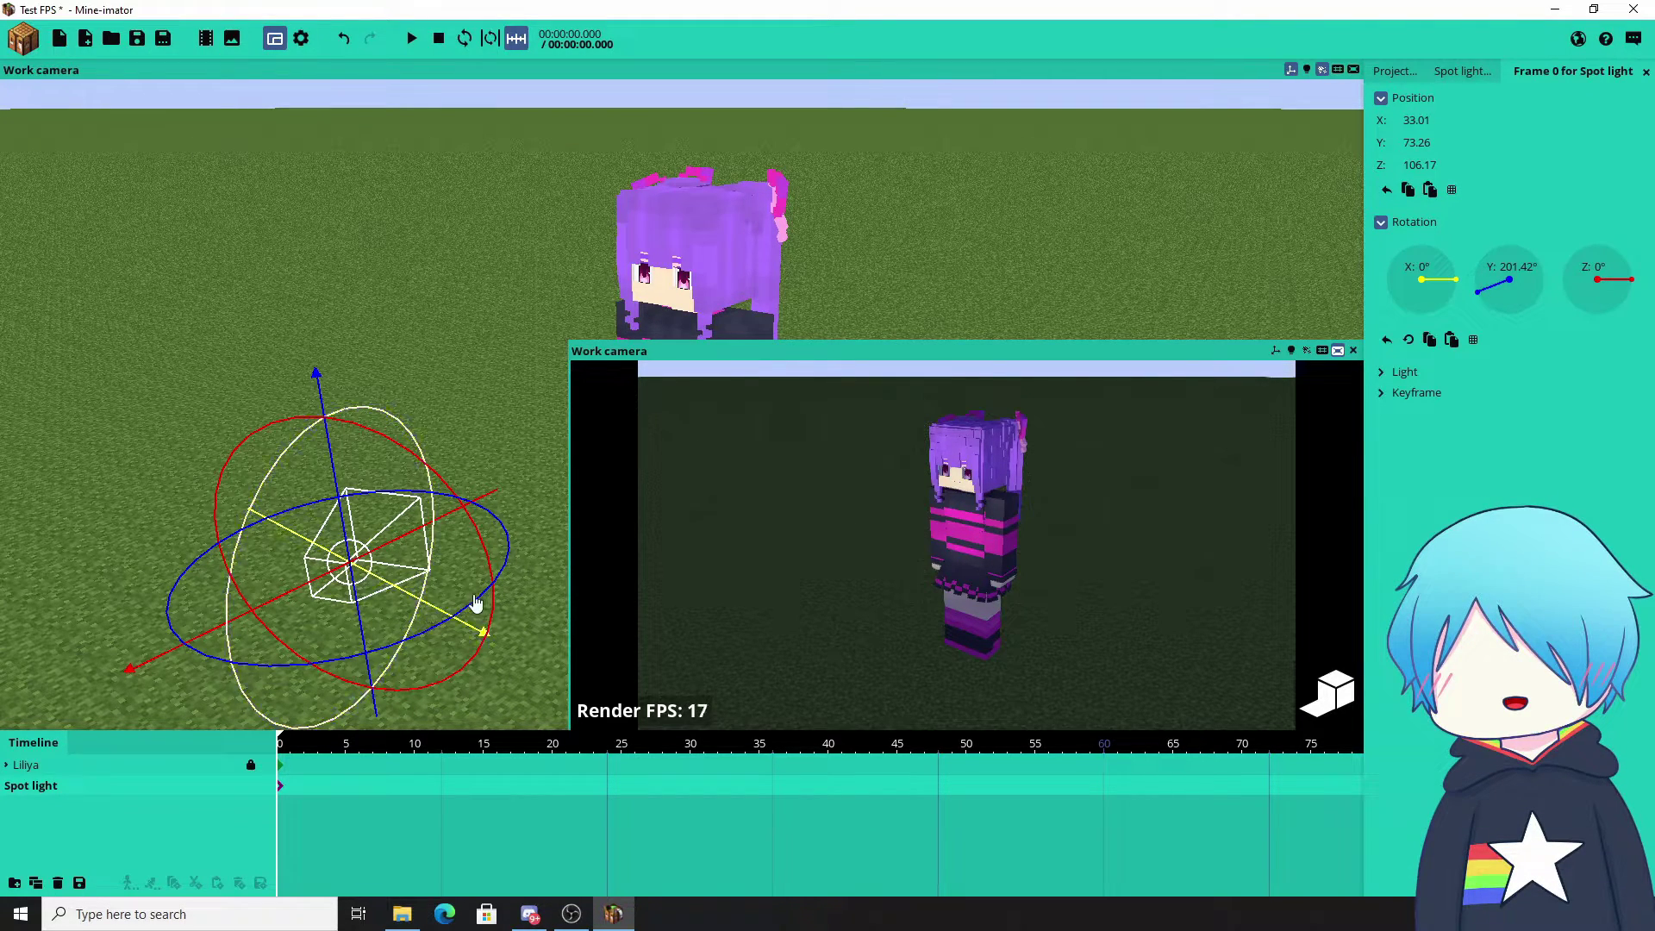
right_drag(527, 529, 528, 517)
drag(527, 517, 506, 489)
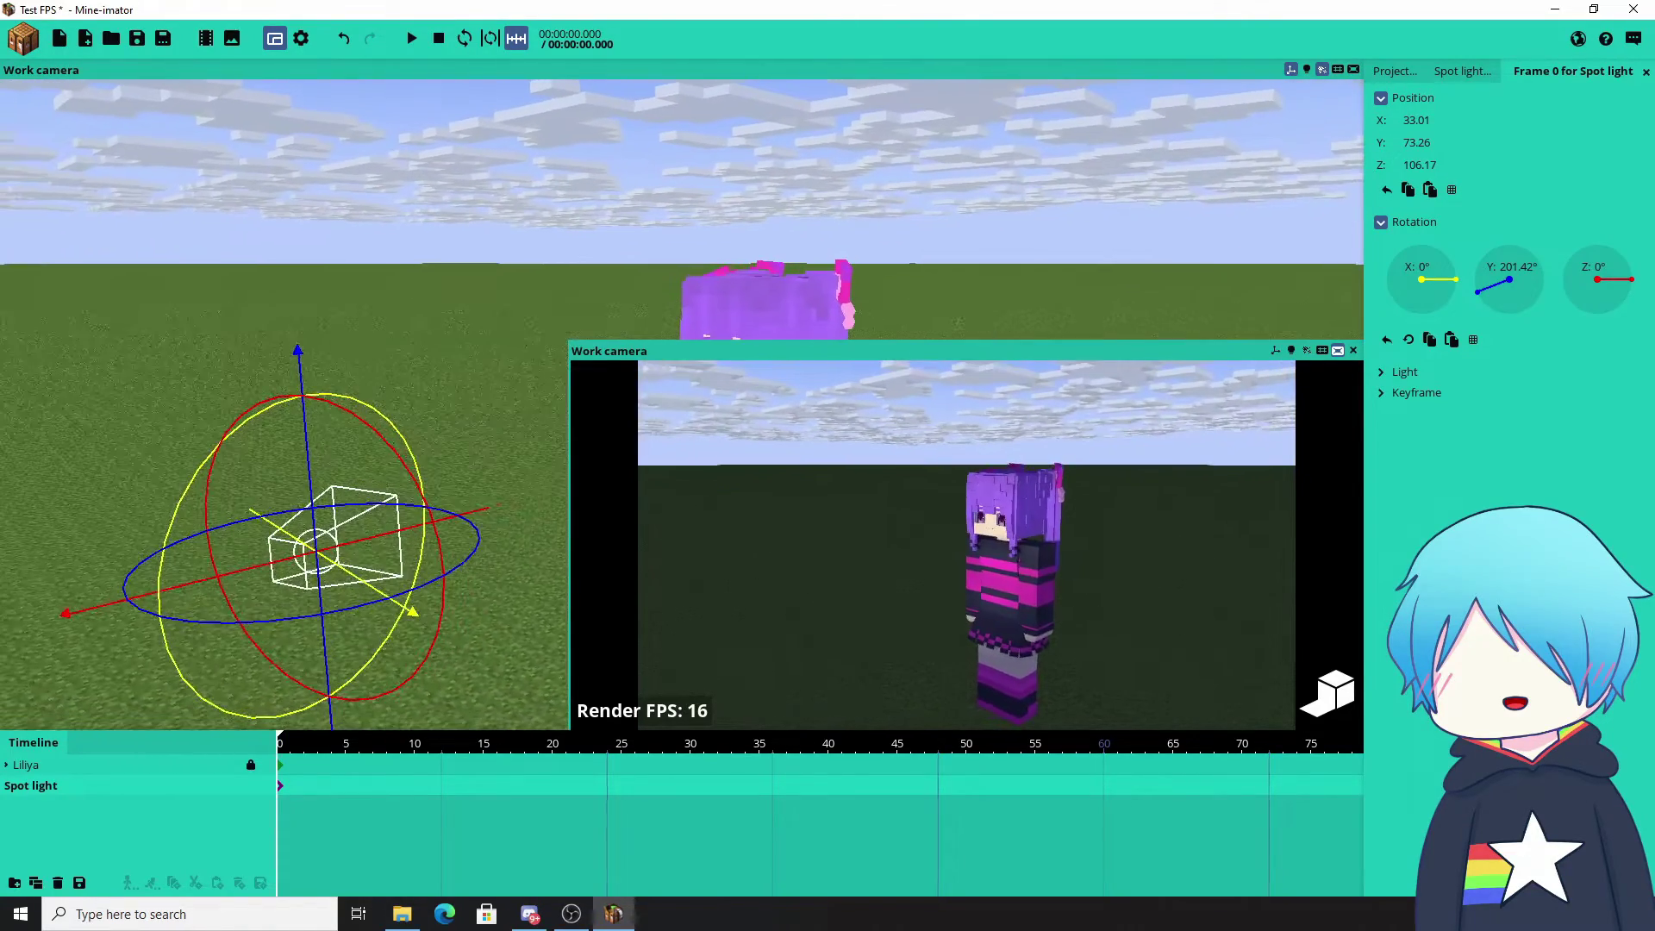
Step: Set the spot light's range to 500, spot radius to 100 and spot sharpness to 100%
click(1402, 374)
mouse_move(1510, 428)
mouse_down()
mouse_move(1552, 429)
mouse_move(1504, 429)
mouse_up()
click(1503, 430)
text(500)
drag(1521, 498, 1555, 494)
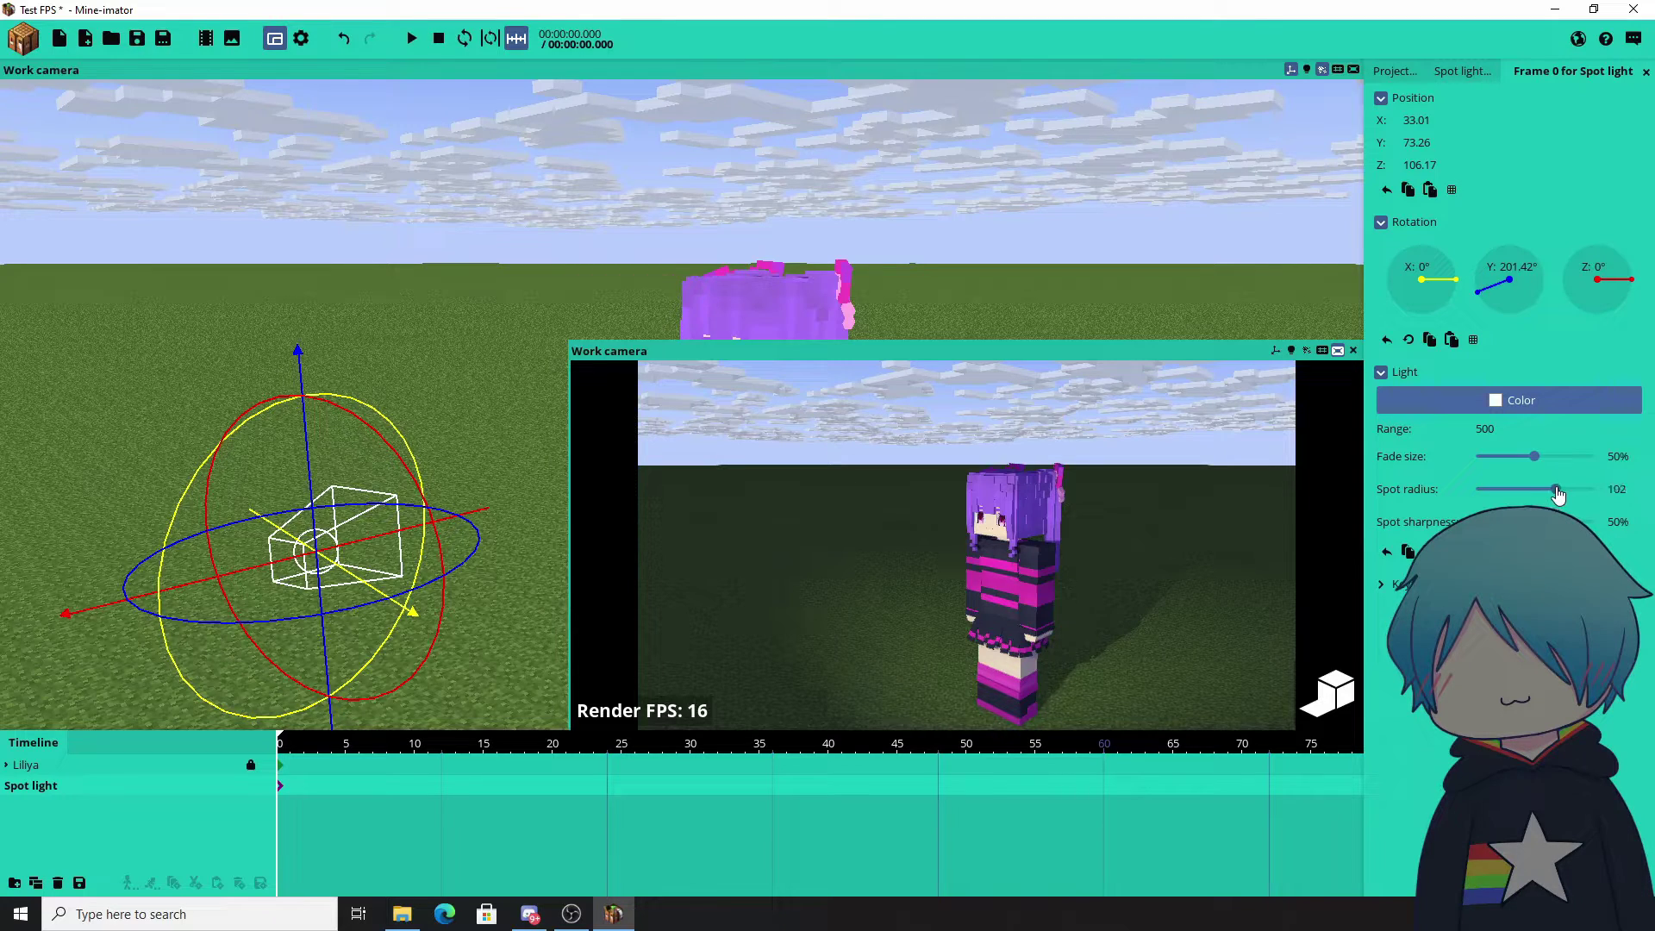
click(1616, 489)
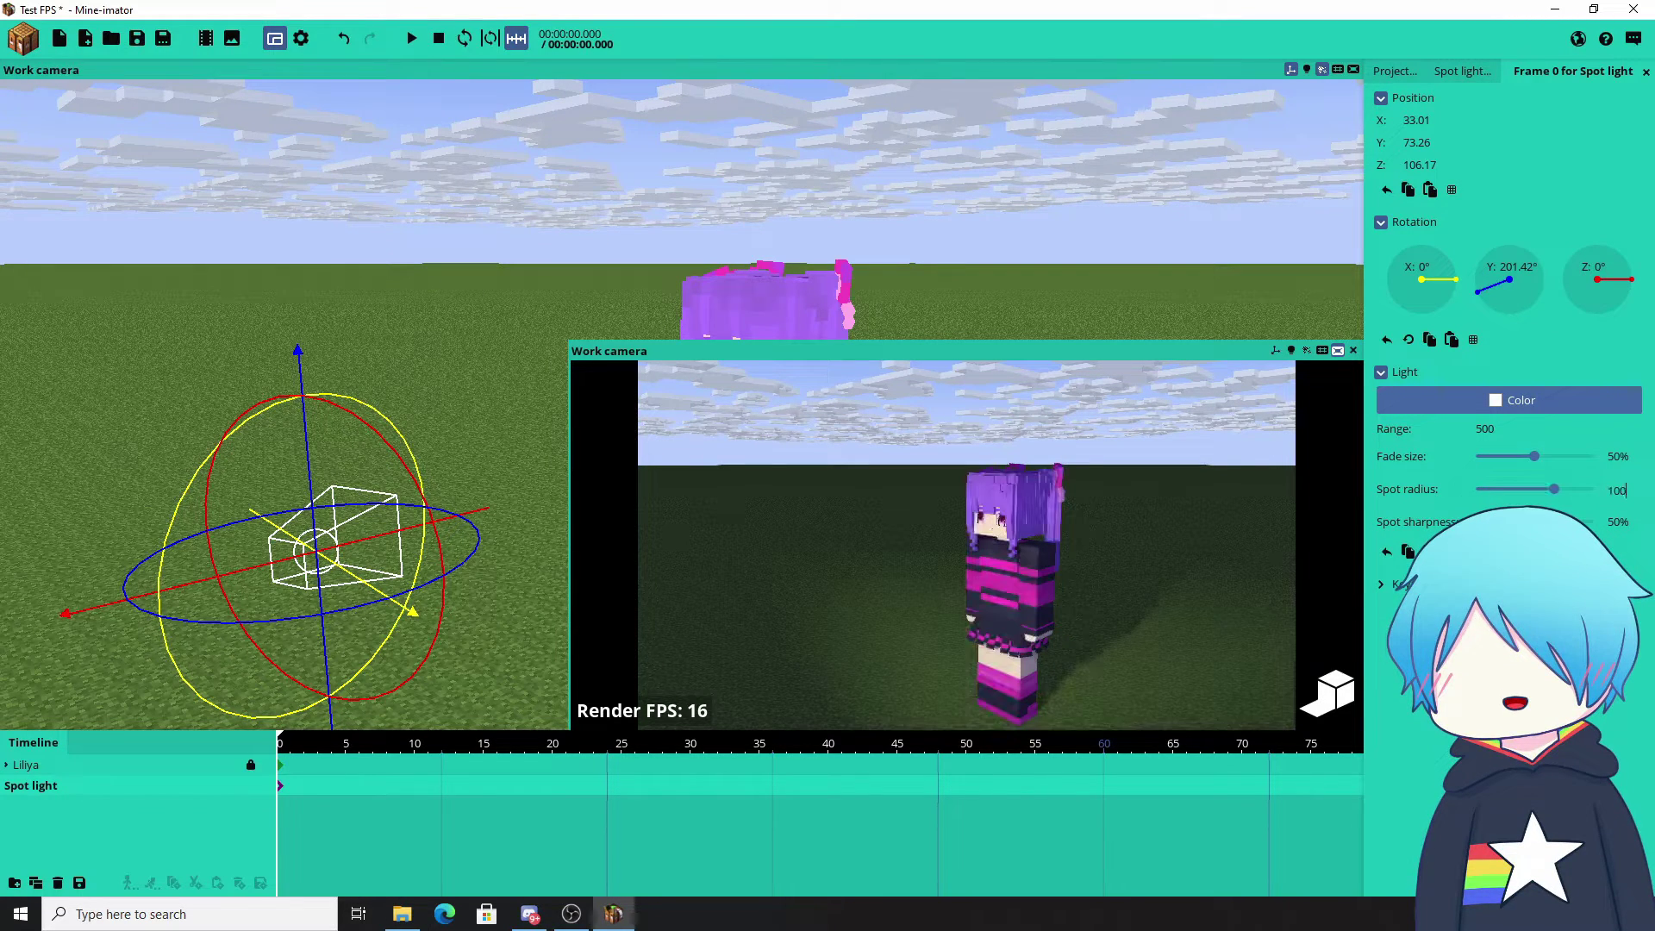
drag(1534, 521, 1593, 521)
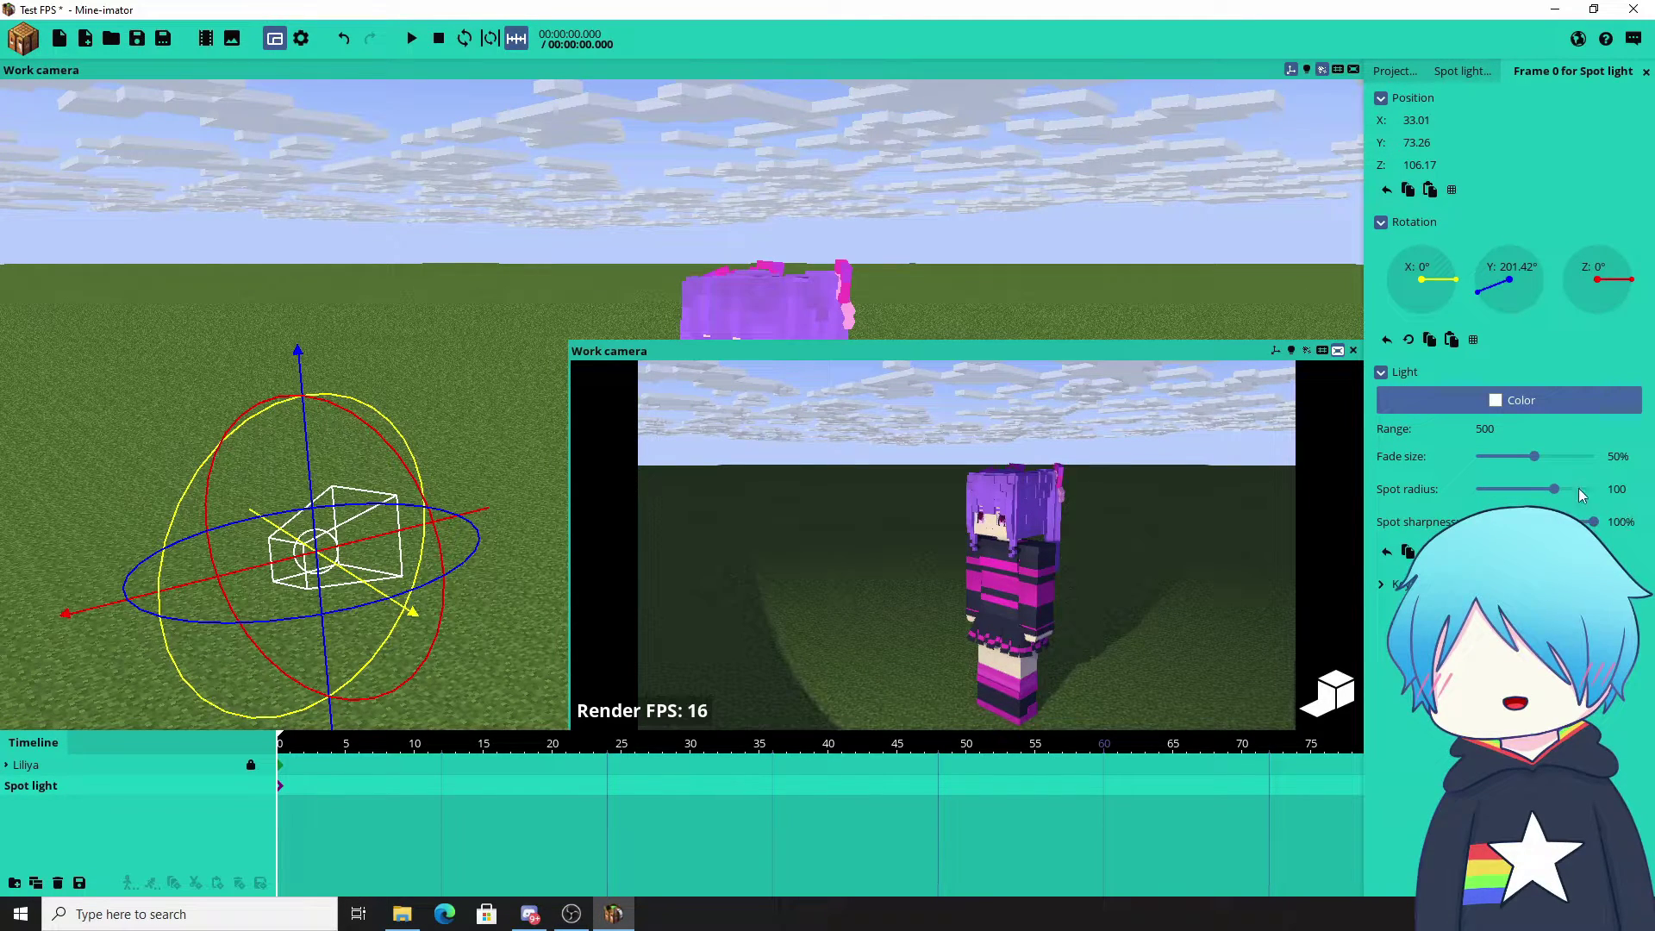
right_drag(934, 259, 934, 250)
mouse_move(934, 250)
mouse_down()
mouse_move(1028, 267)
mouse_move(958, 236)
mouse_move(917, 259)
mouse_up()
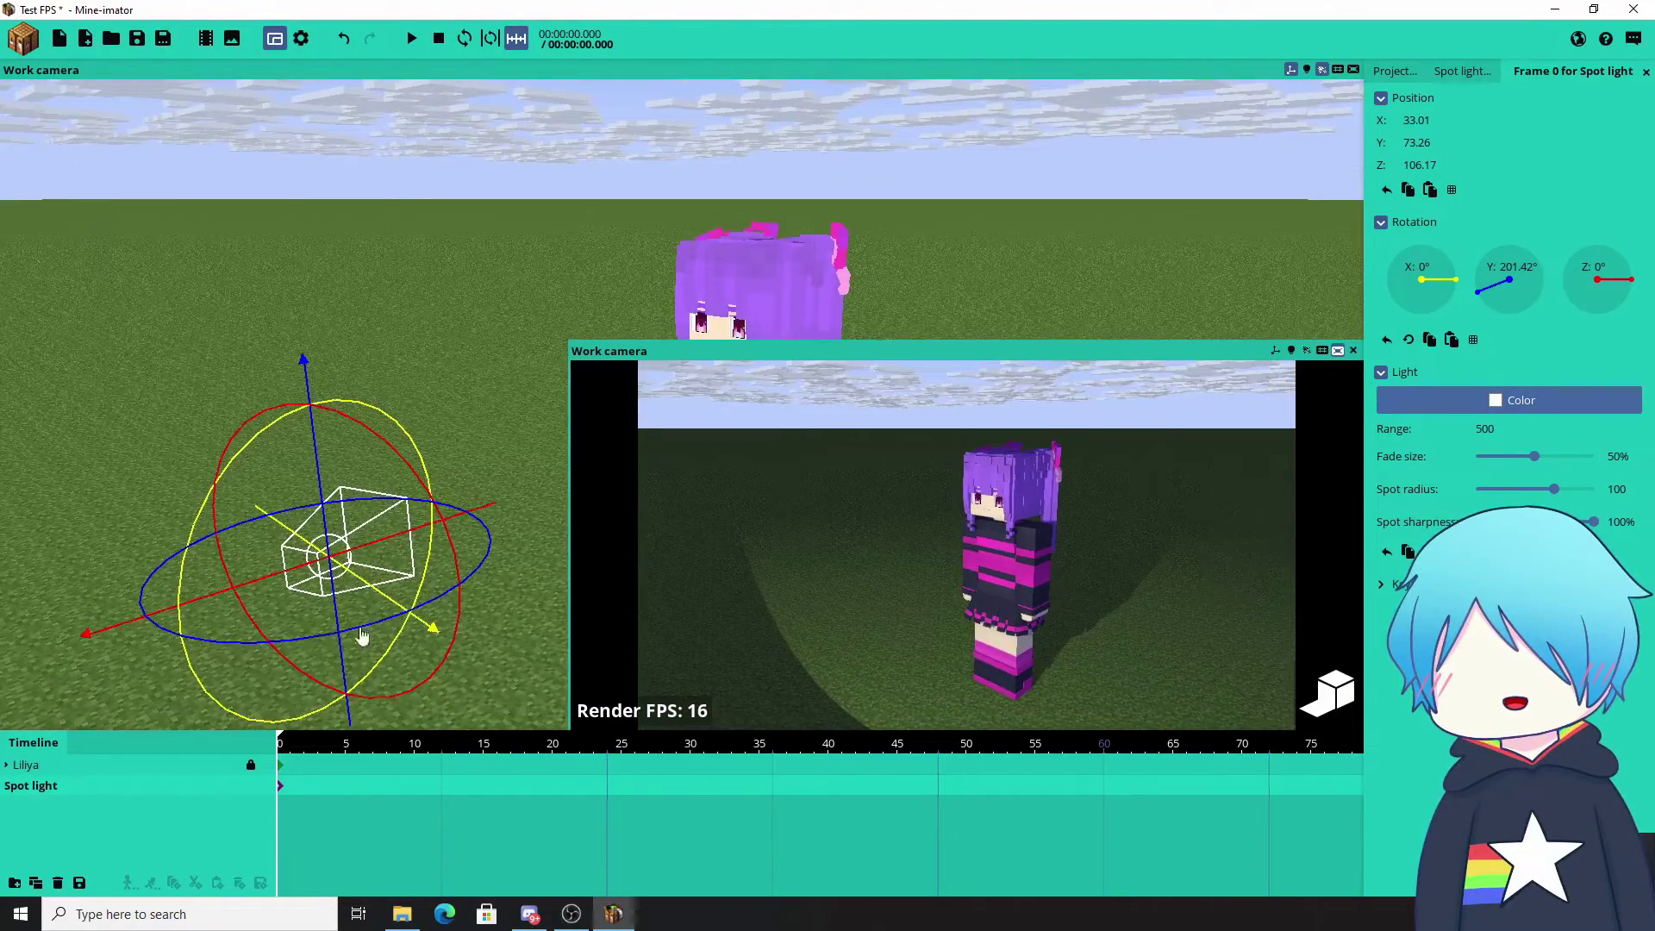
Step: Hide the spot light from the animation and create a point light in the scene
click(265, 785)
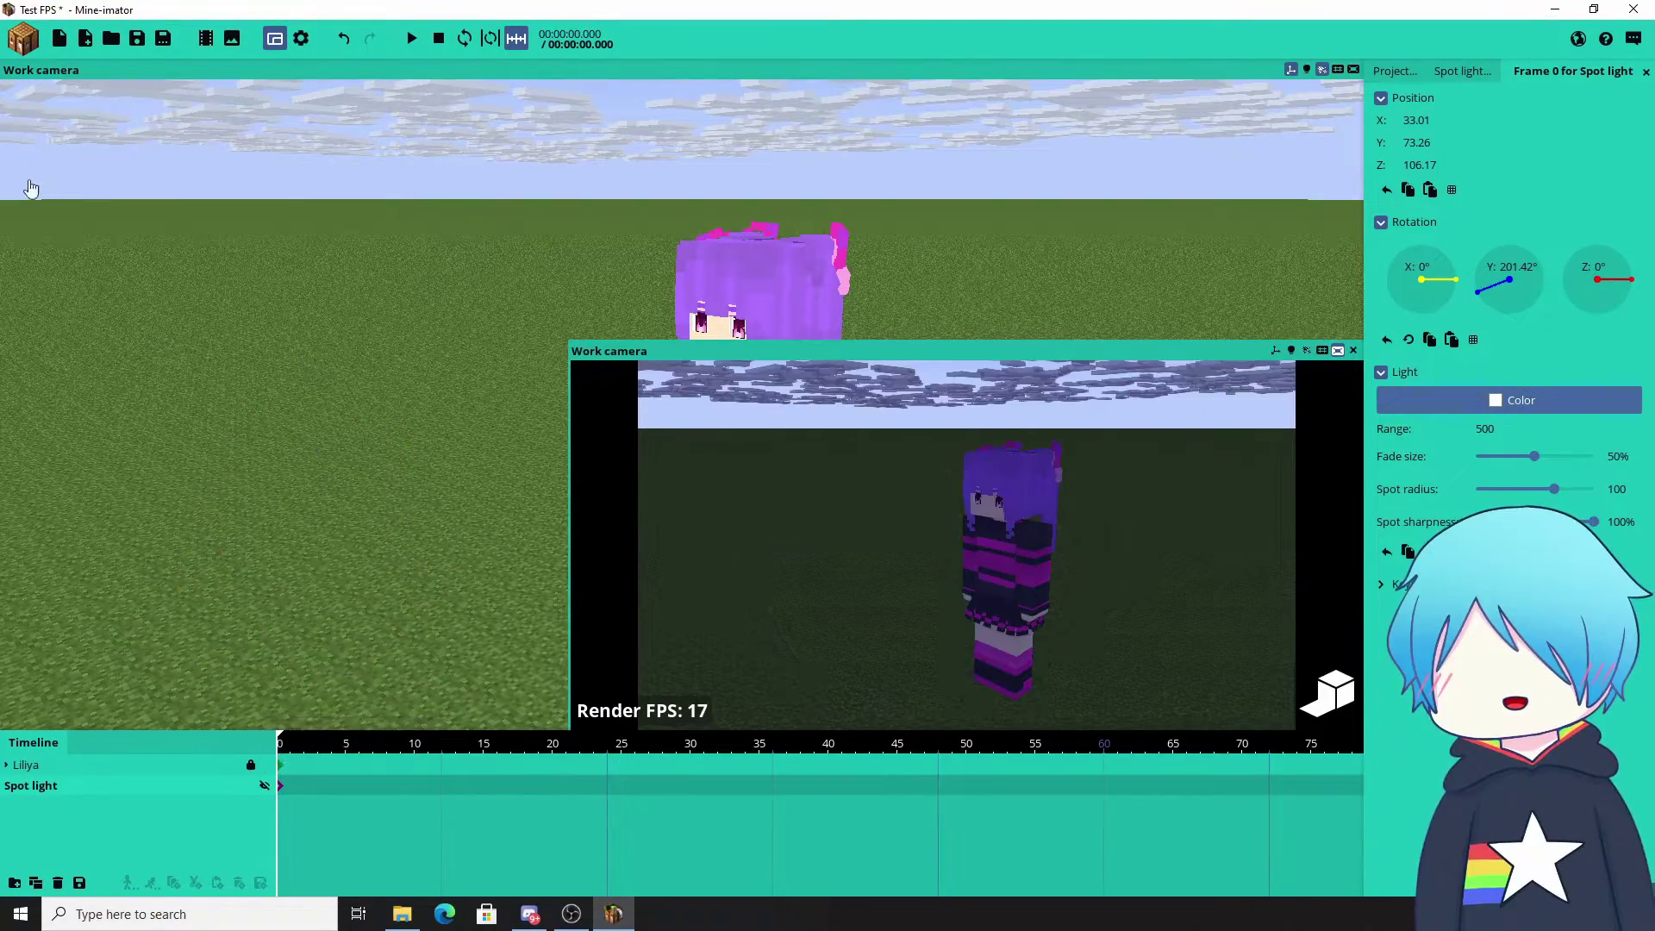
click(10, 35)
click(181, 162)
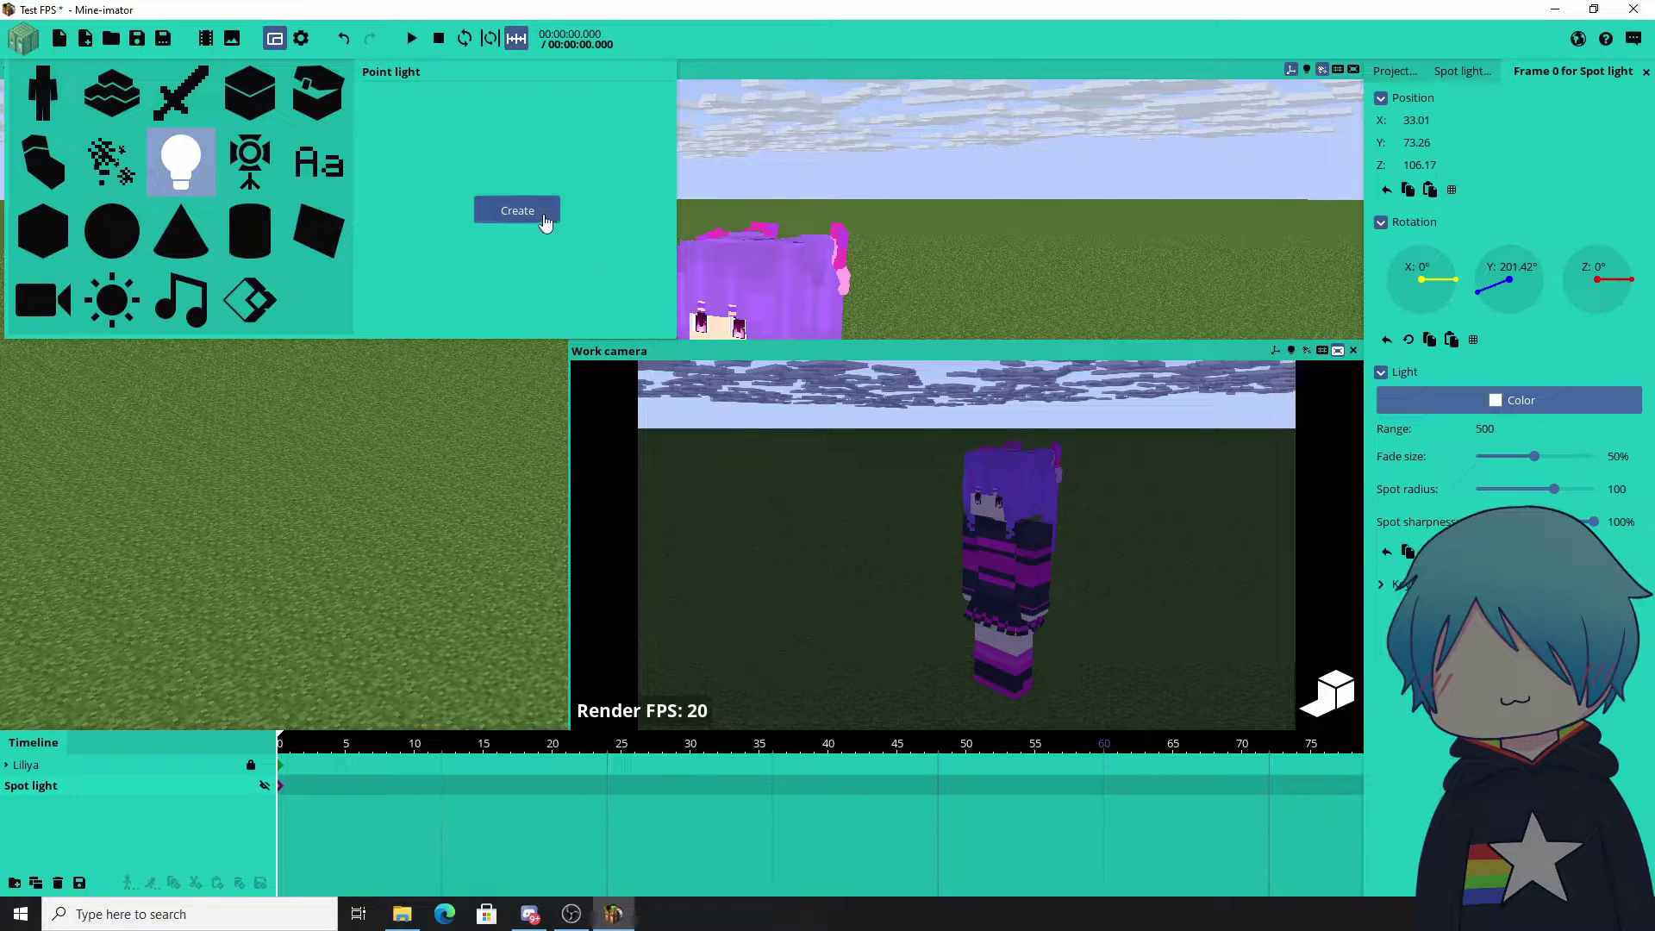
click(513, 214)
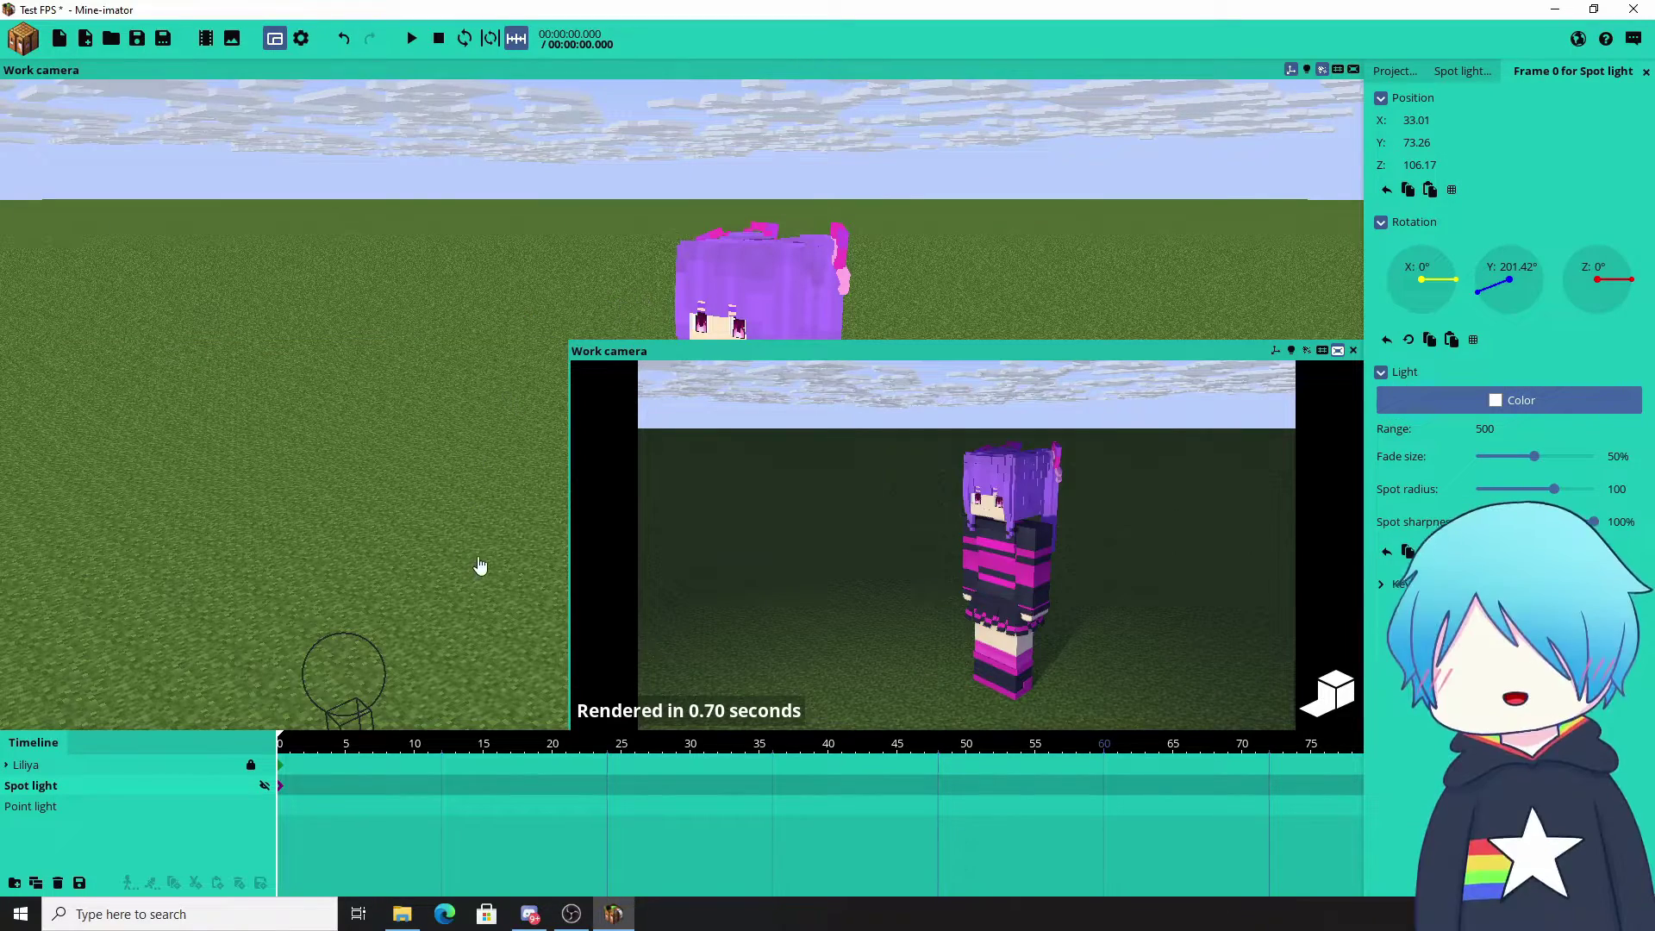
Step: Turn off rendered mode in the secondary view and open the Render section of the program settings
click(1330, 705)
right_drag(237, 587, 230, 635)
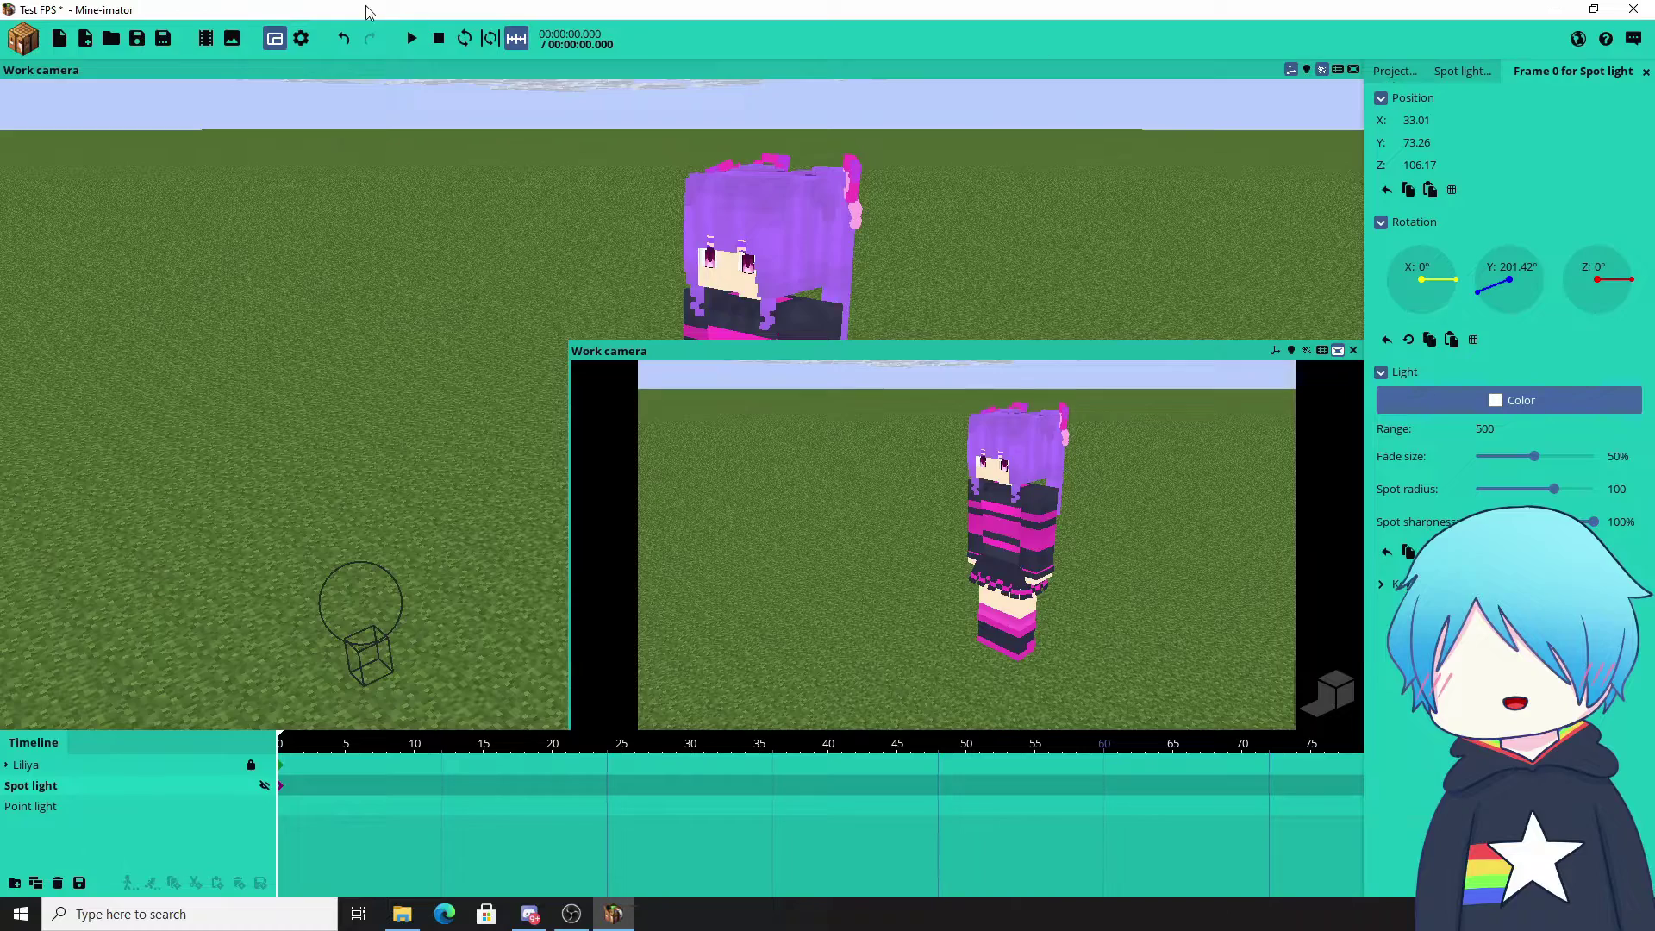
click(300, 38)
click(1146, 180)
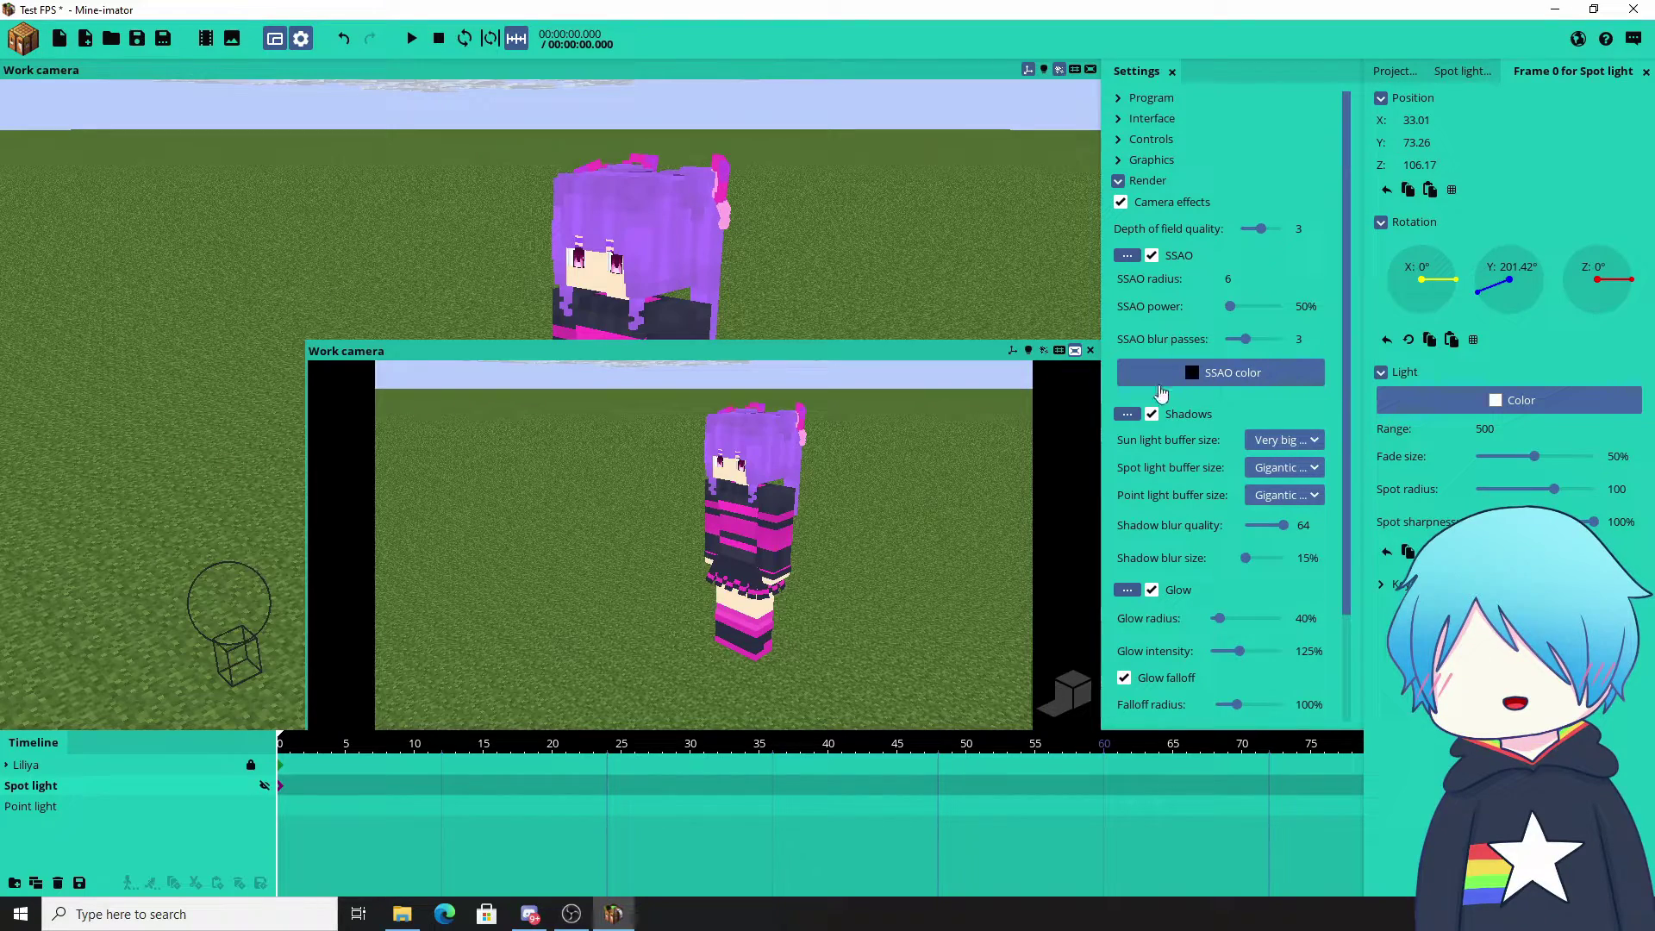
right_drag(210, 447, 314, 446)
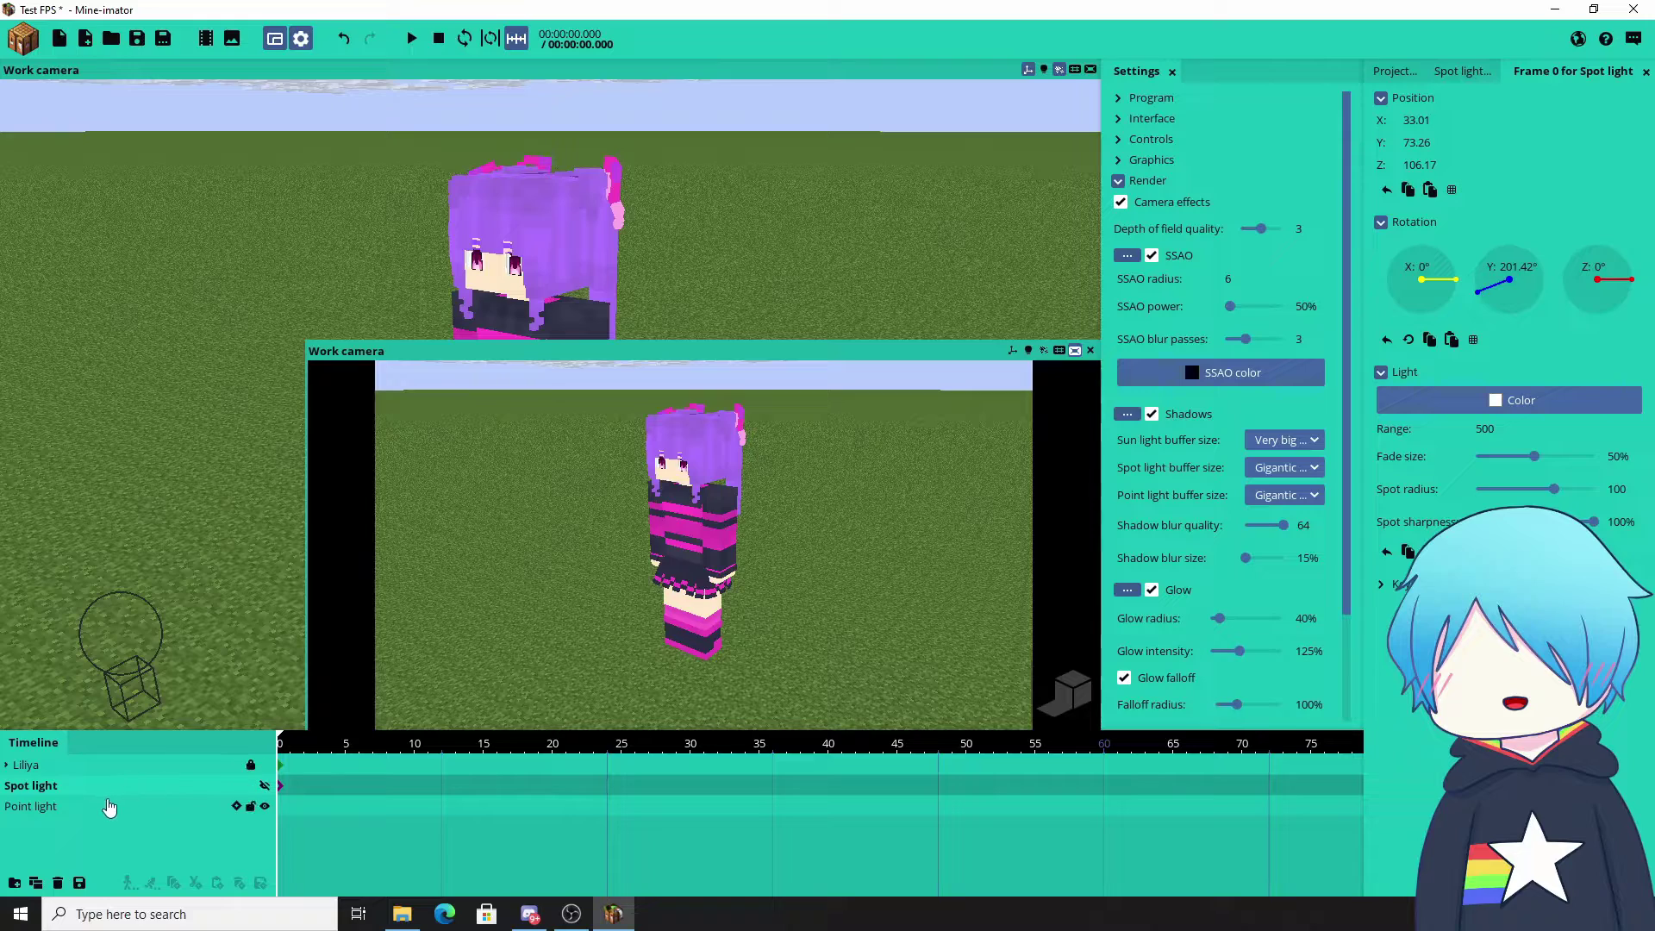
Step: Resize the secondary view to fit the character and raise the point light to about Y 90.91
click(105, 808)
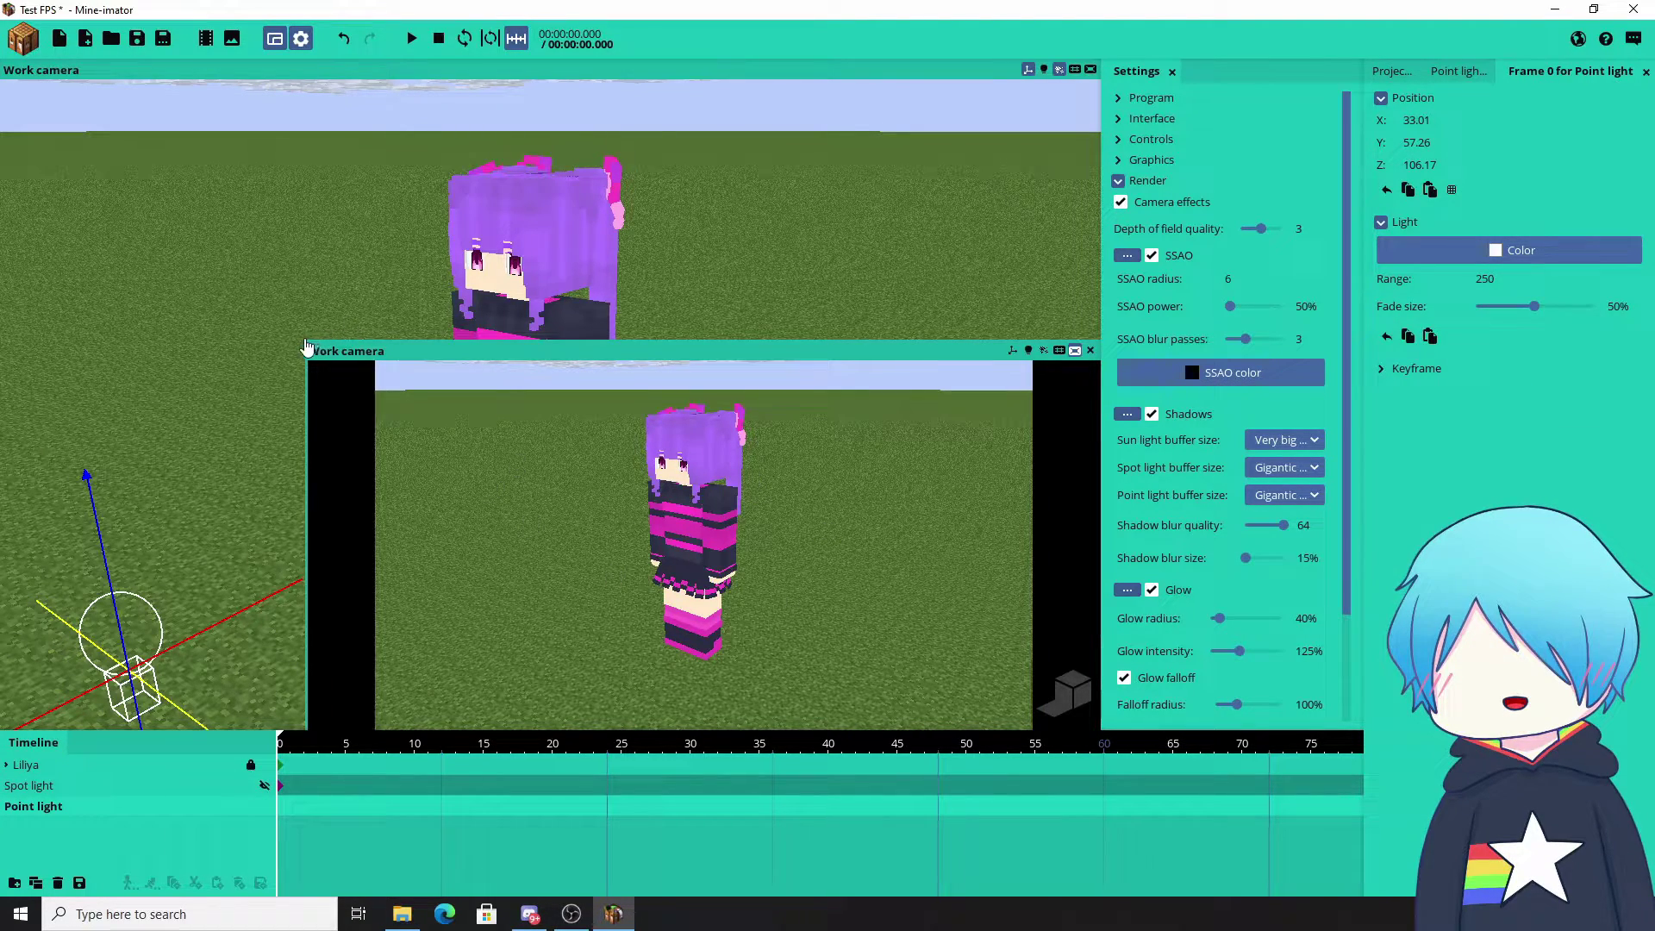
drag(313, 336, 383, 312)
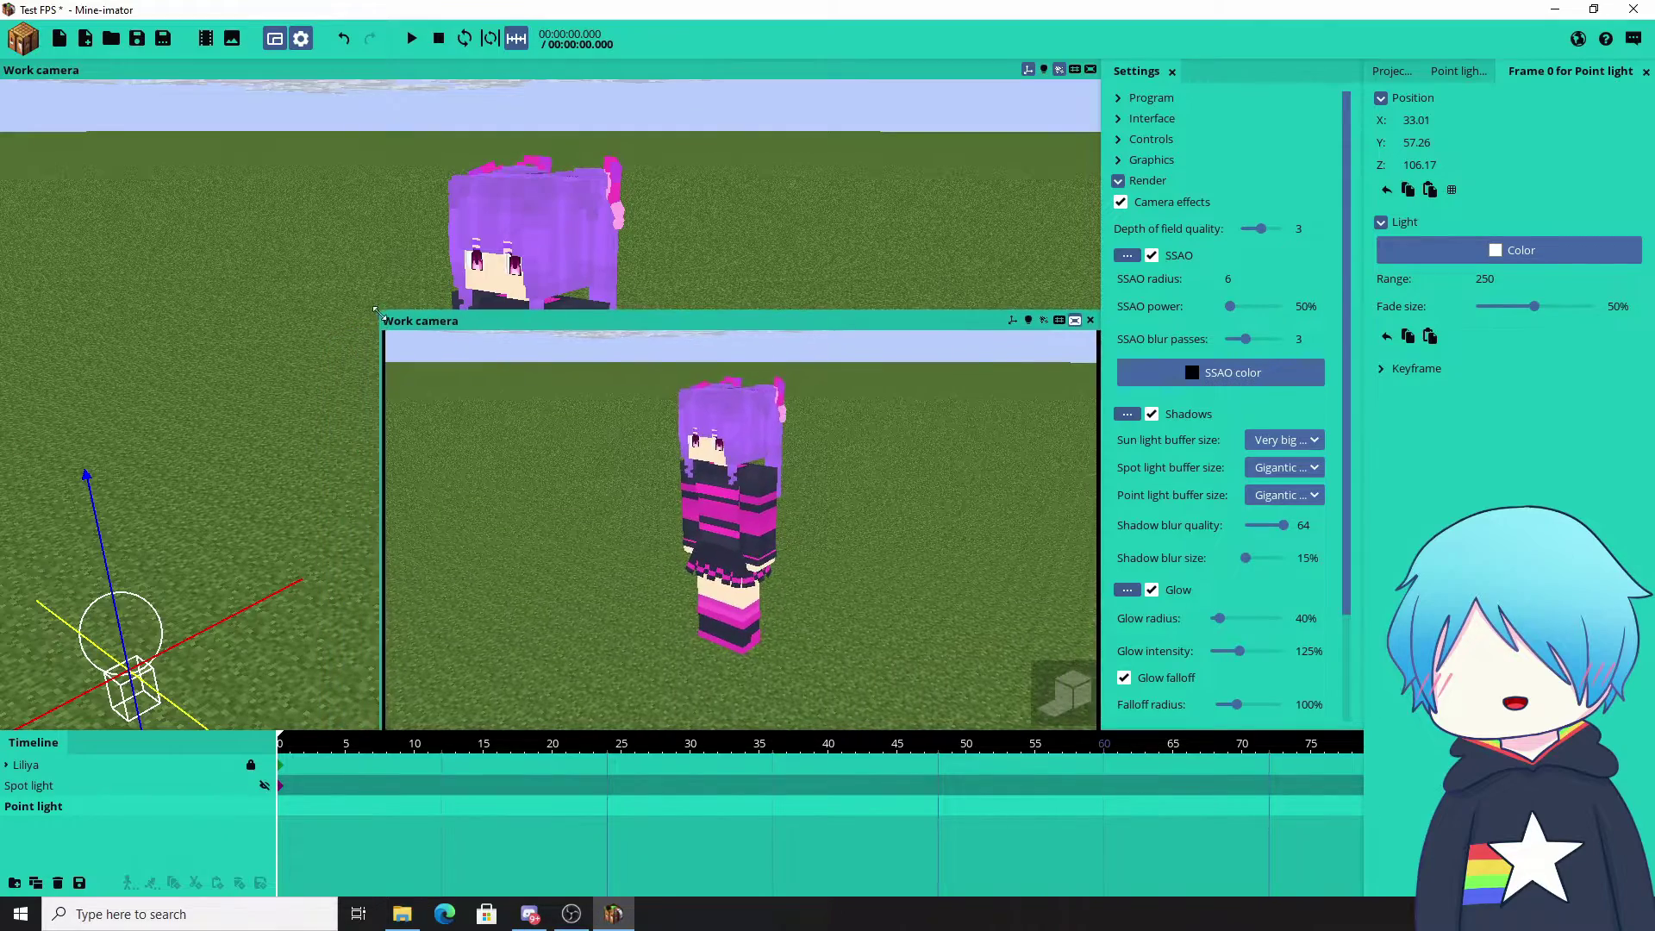
drag(119, 562, 112, 276)
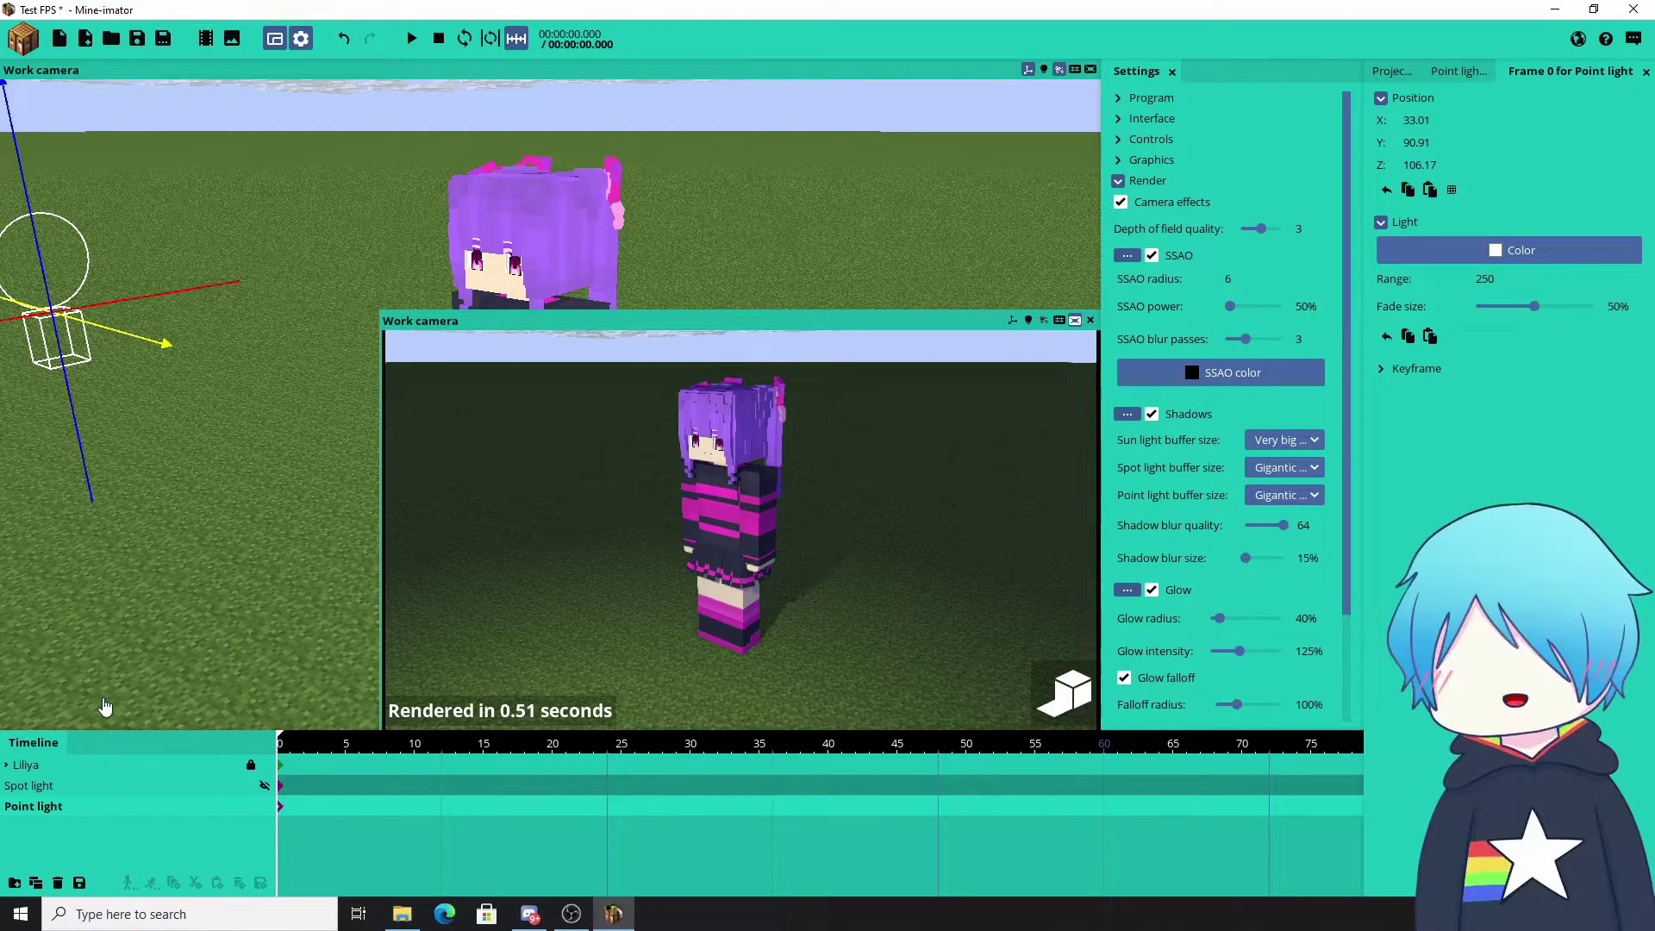
Step: Show the spot light again, hide the point light, and turn on rendered mode in the secondary view
click(103, 785)
click(265, 785)
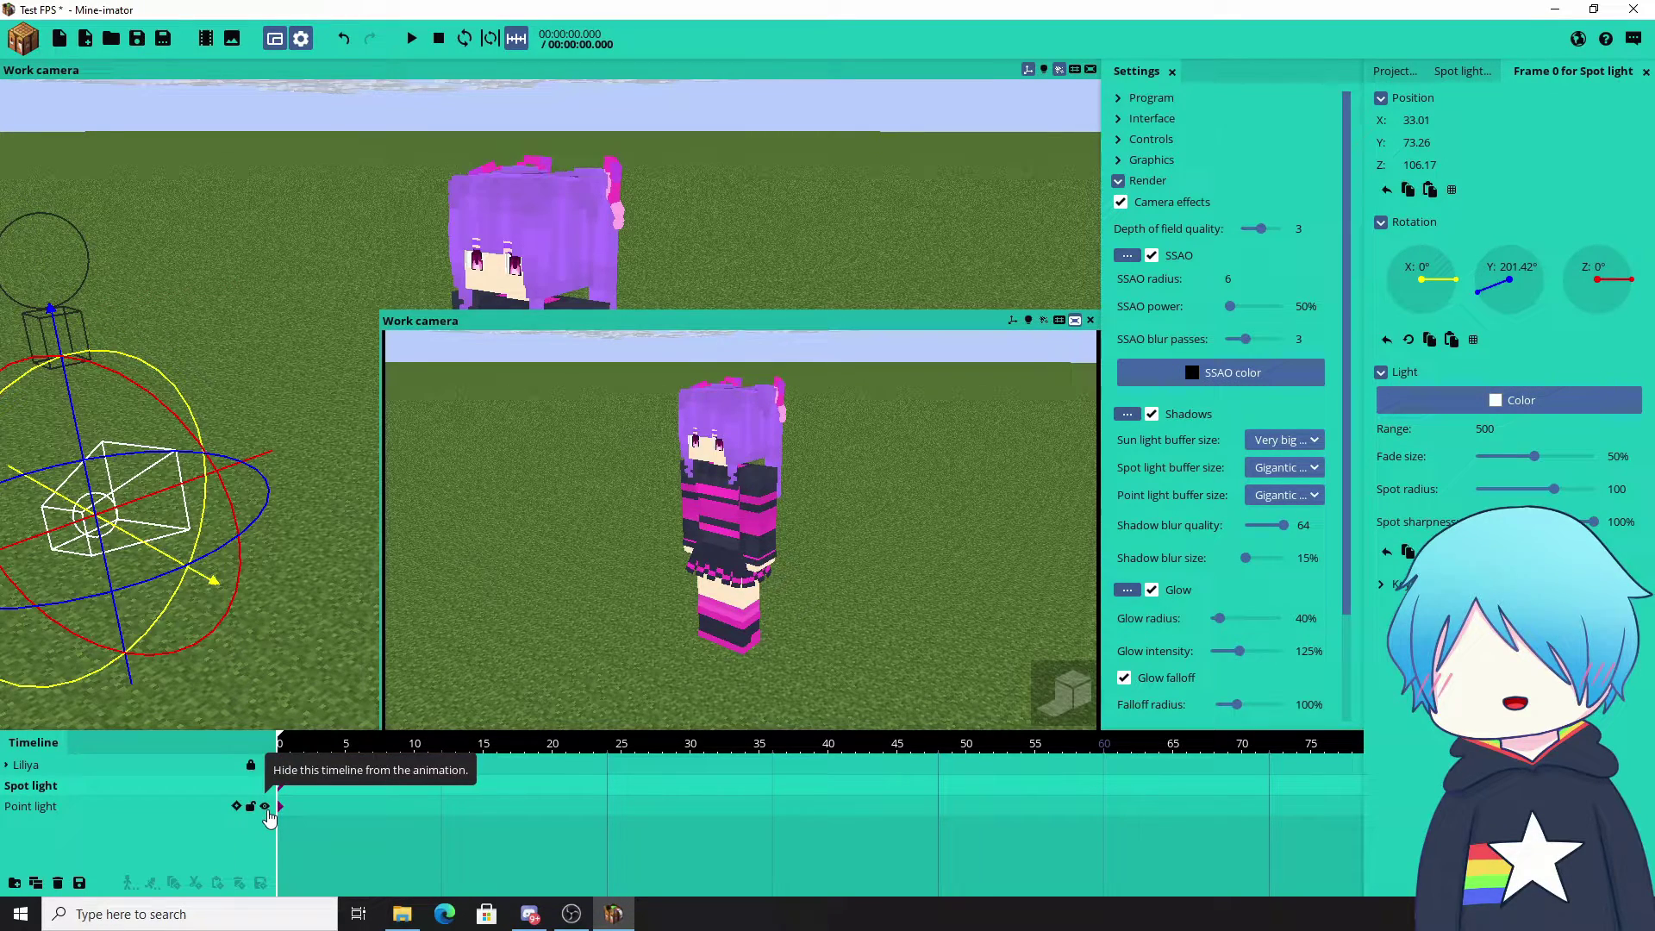
click(264, 806)
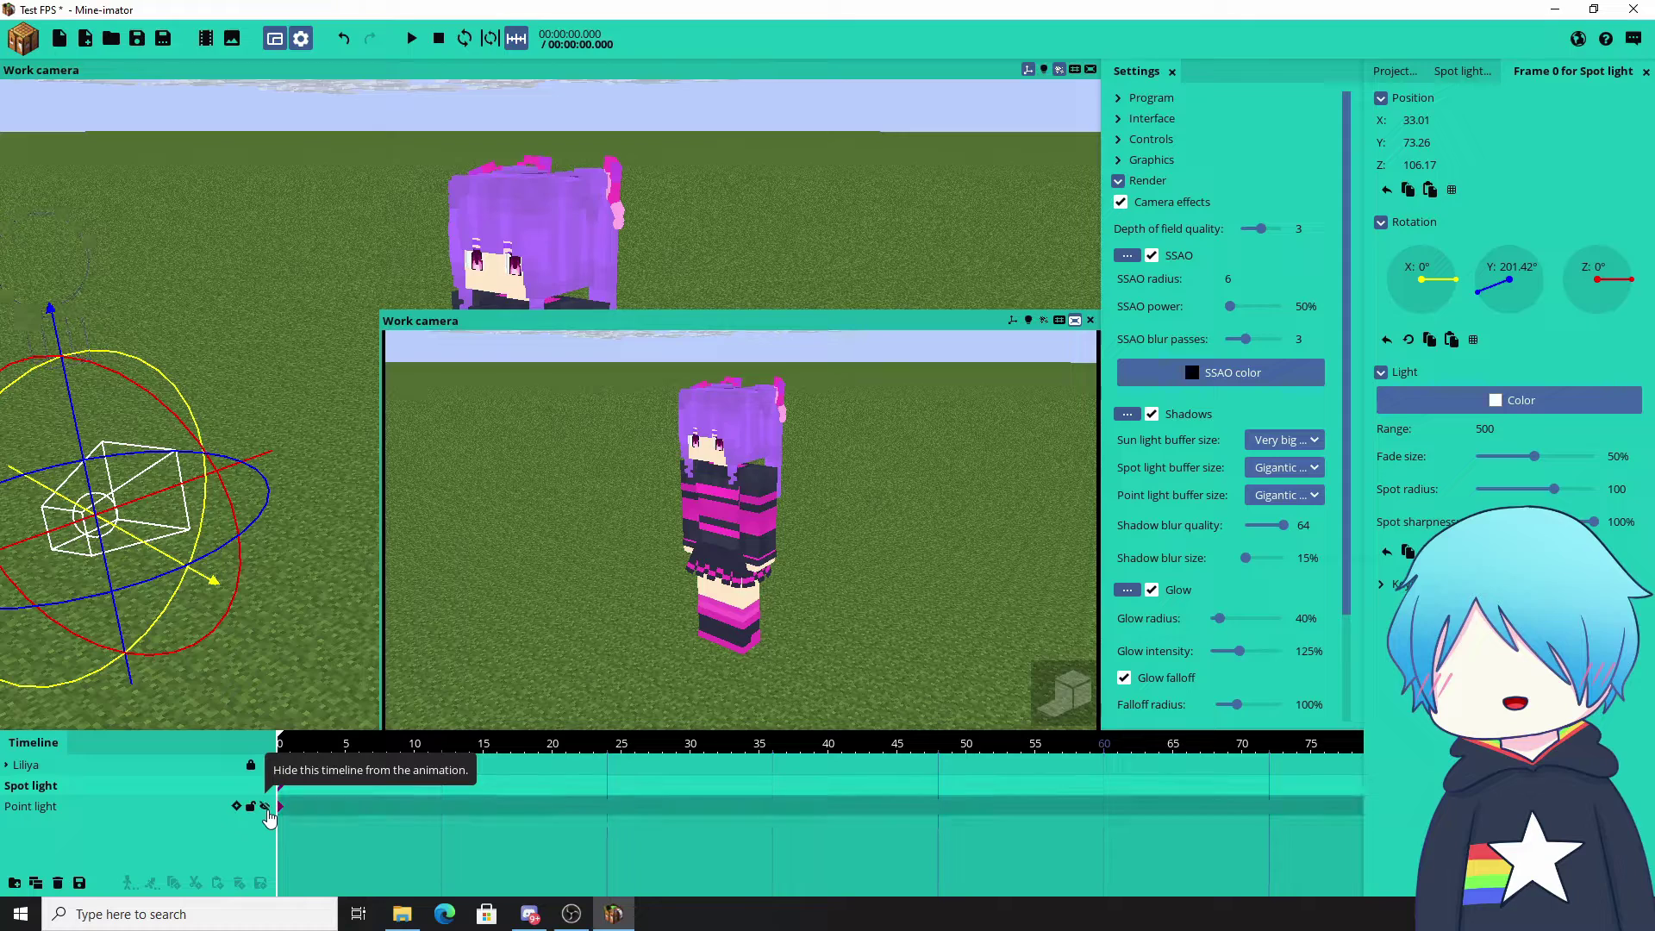
key(F5)
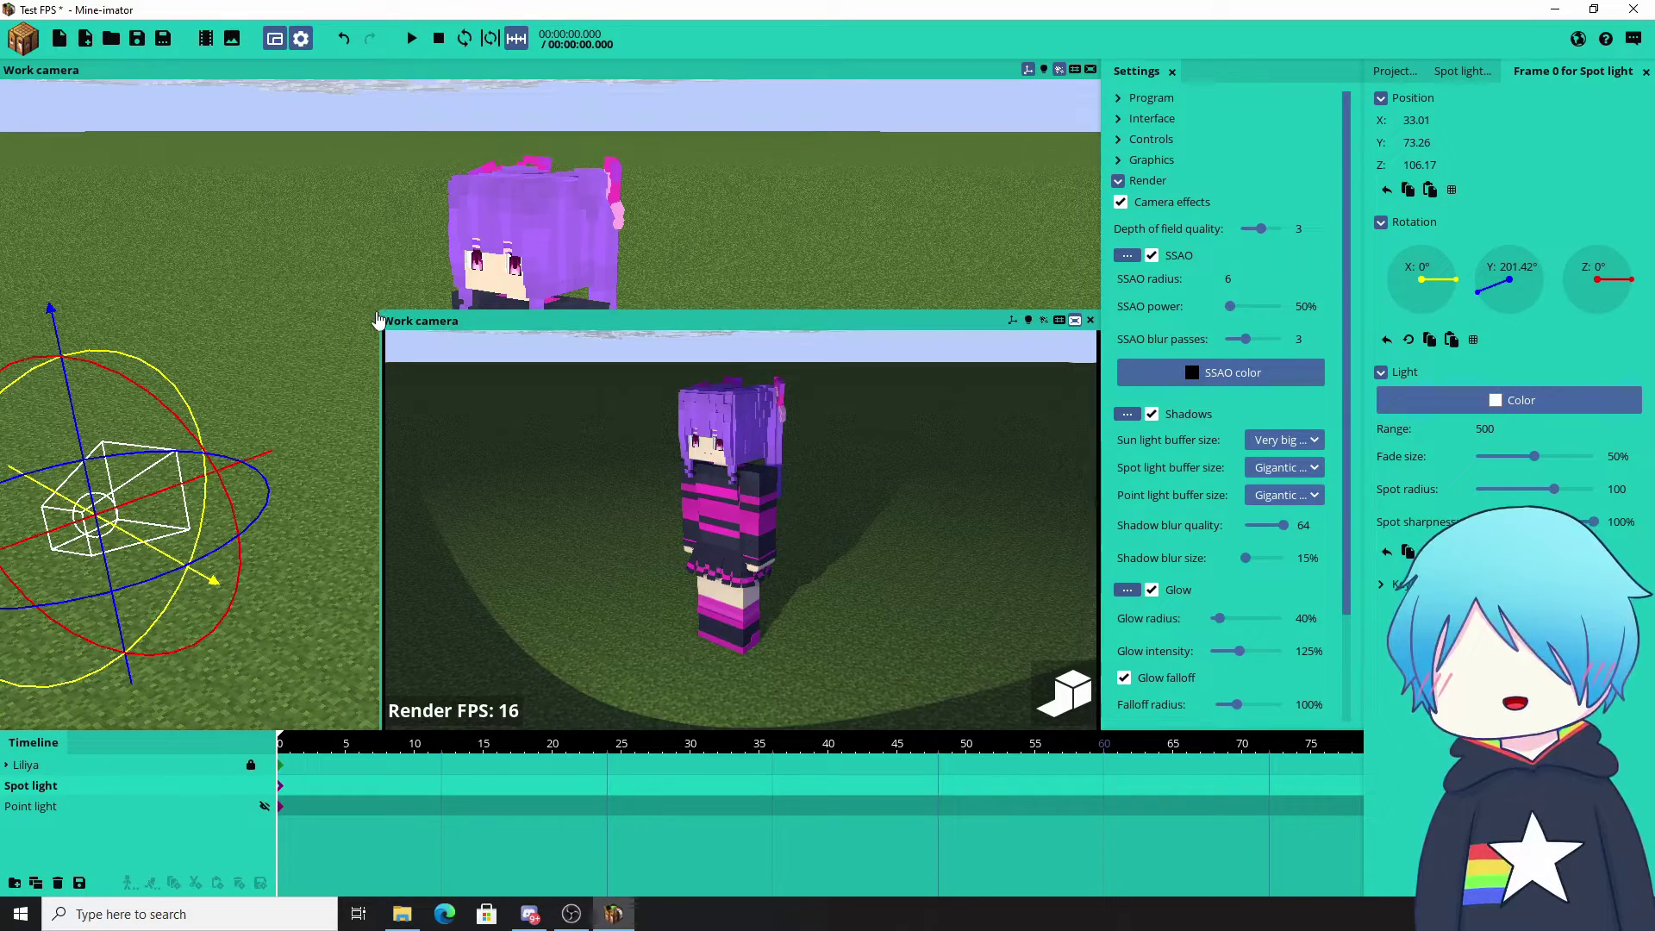
Step: Enlarge the secondary view to examine the rendered character and review the render settings down to AA and Watermark
drag(379, 309, 242, 212)
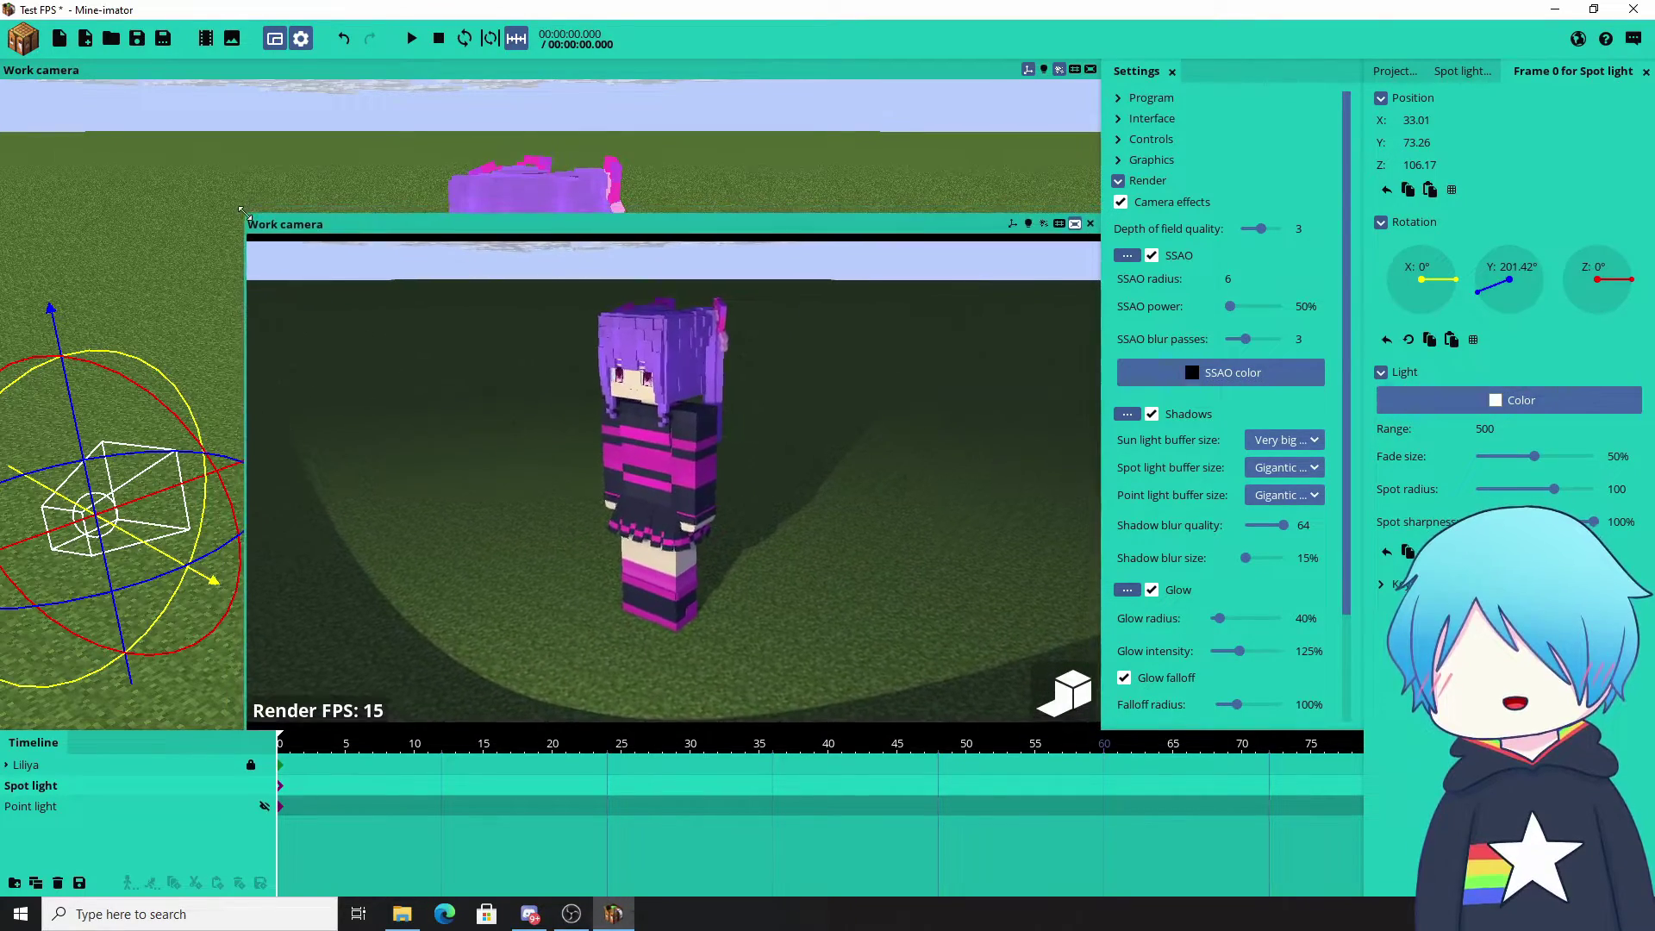
drag(798, 129, 705, 137)
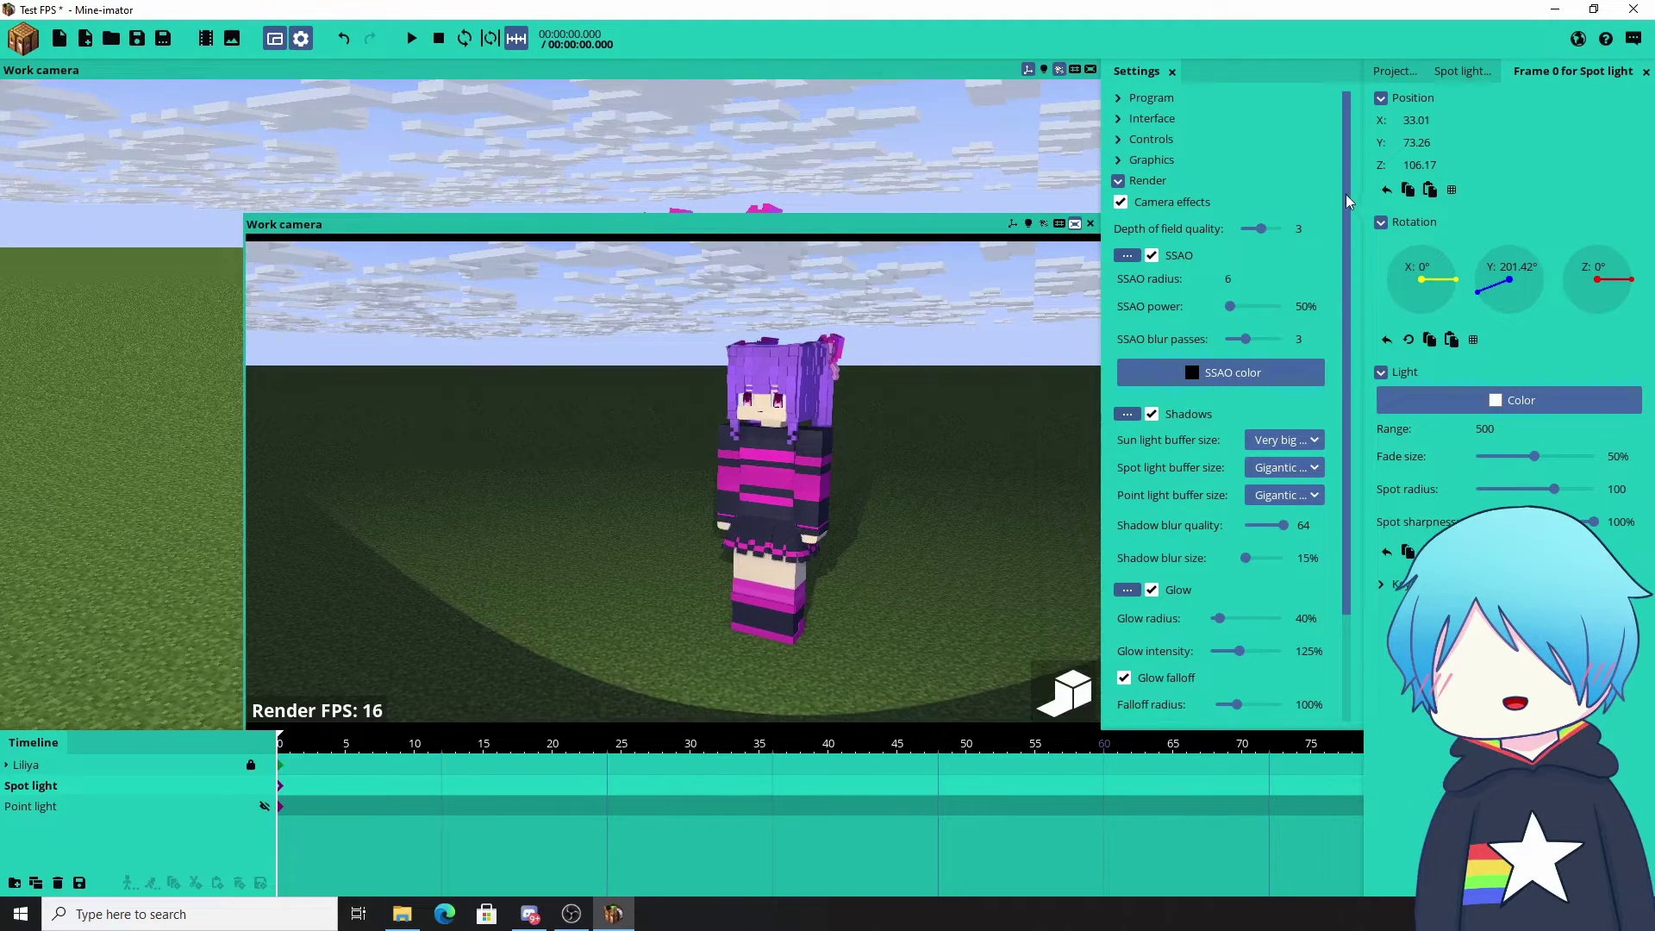
drag(1347, 176, 1350, 310)
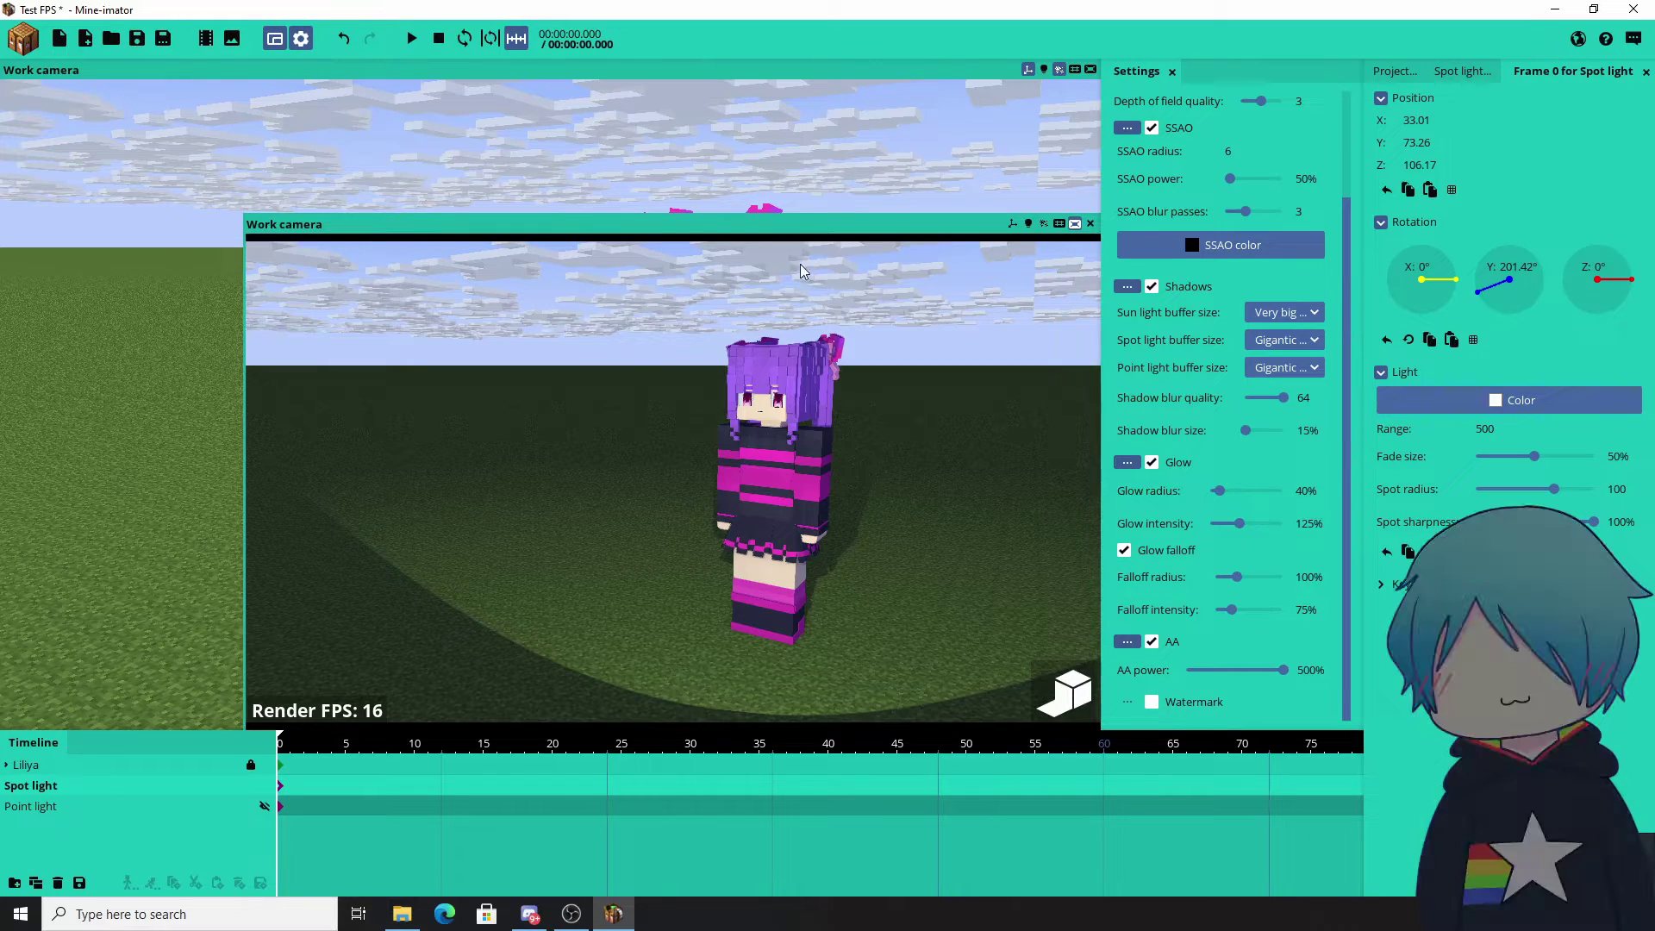
Step: Turn off rendered mode, close the secondary view and deselect the spot light
click(1074, 223)
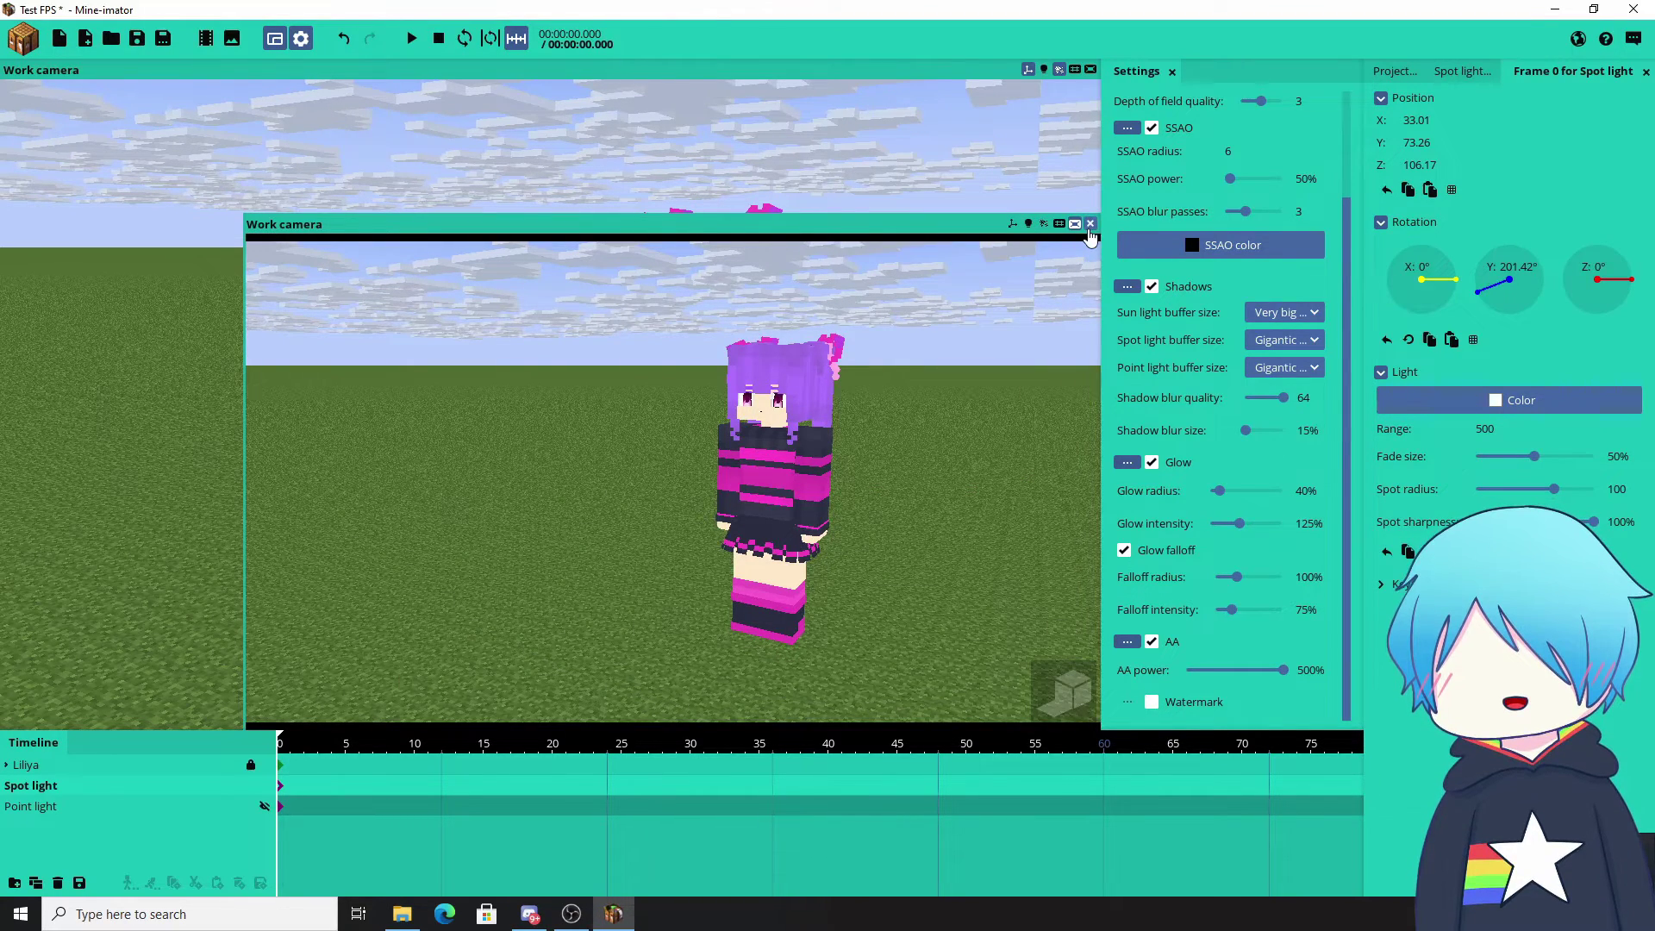
click(1090, 223)
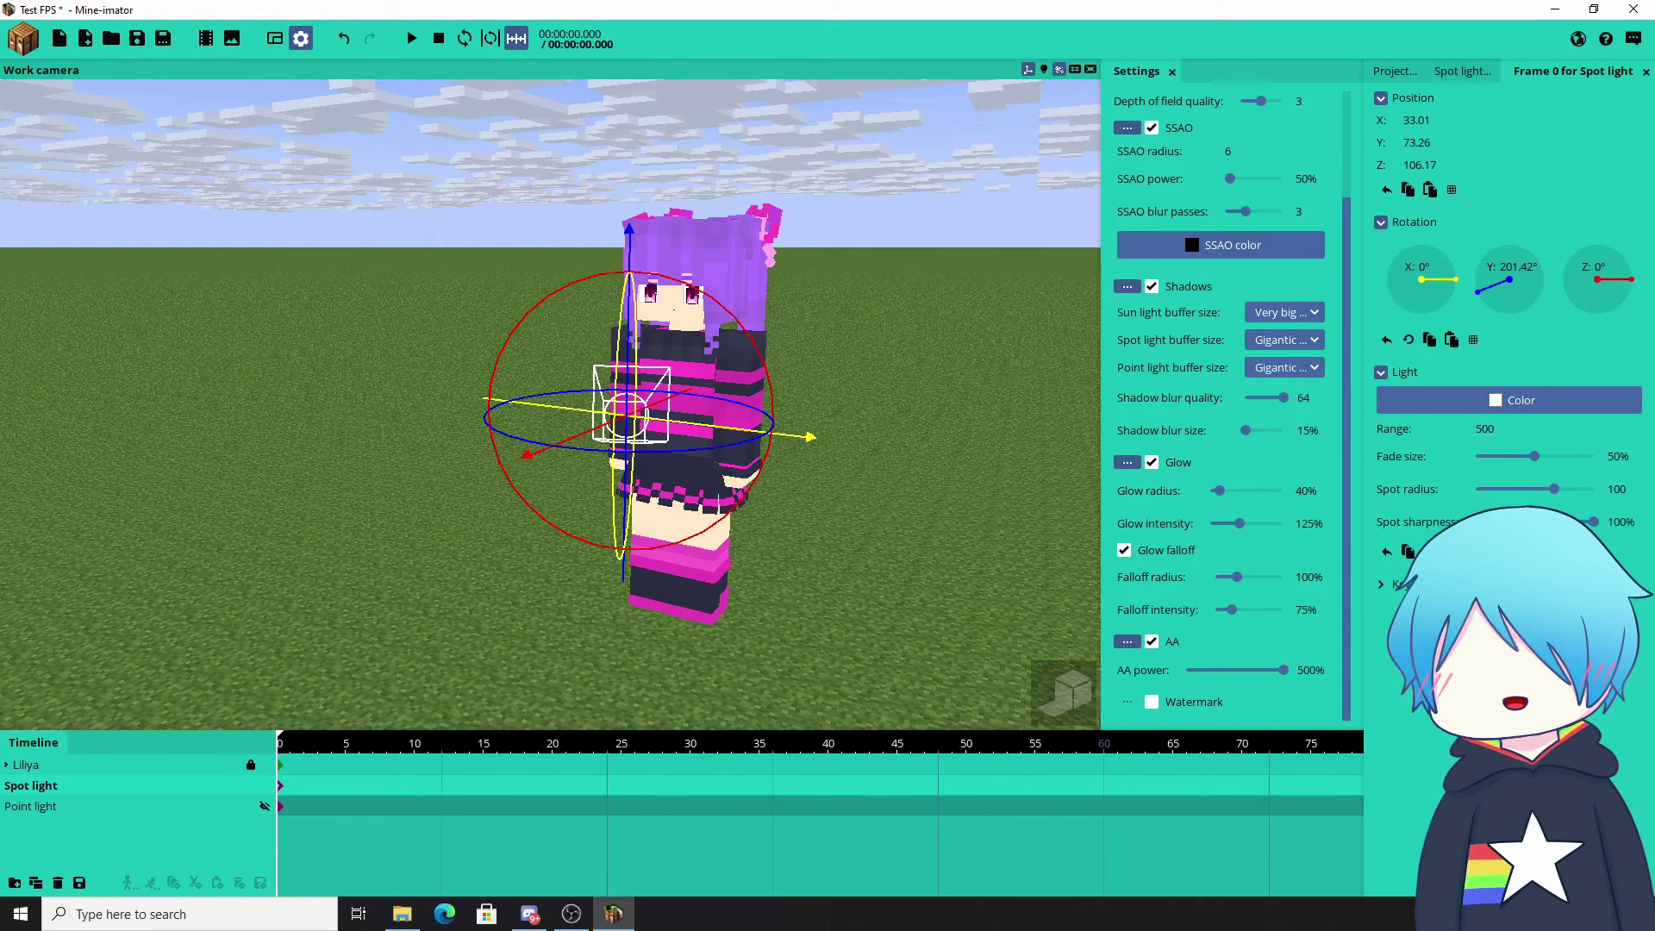
click(853, 555)
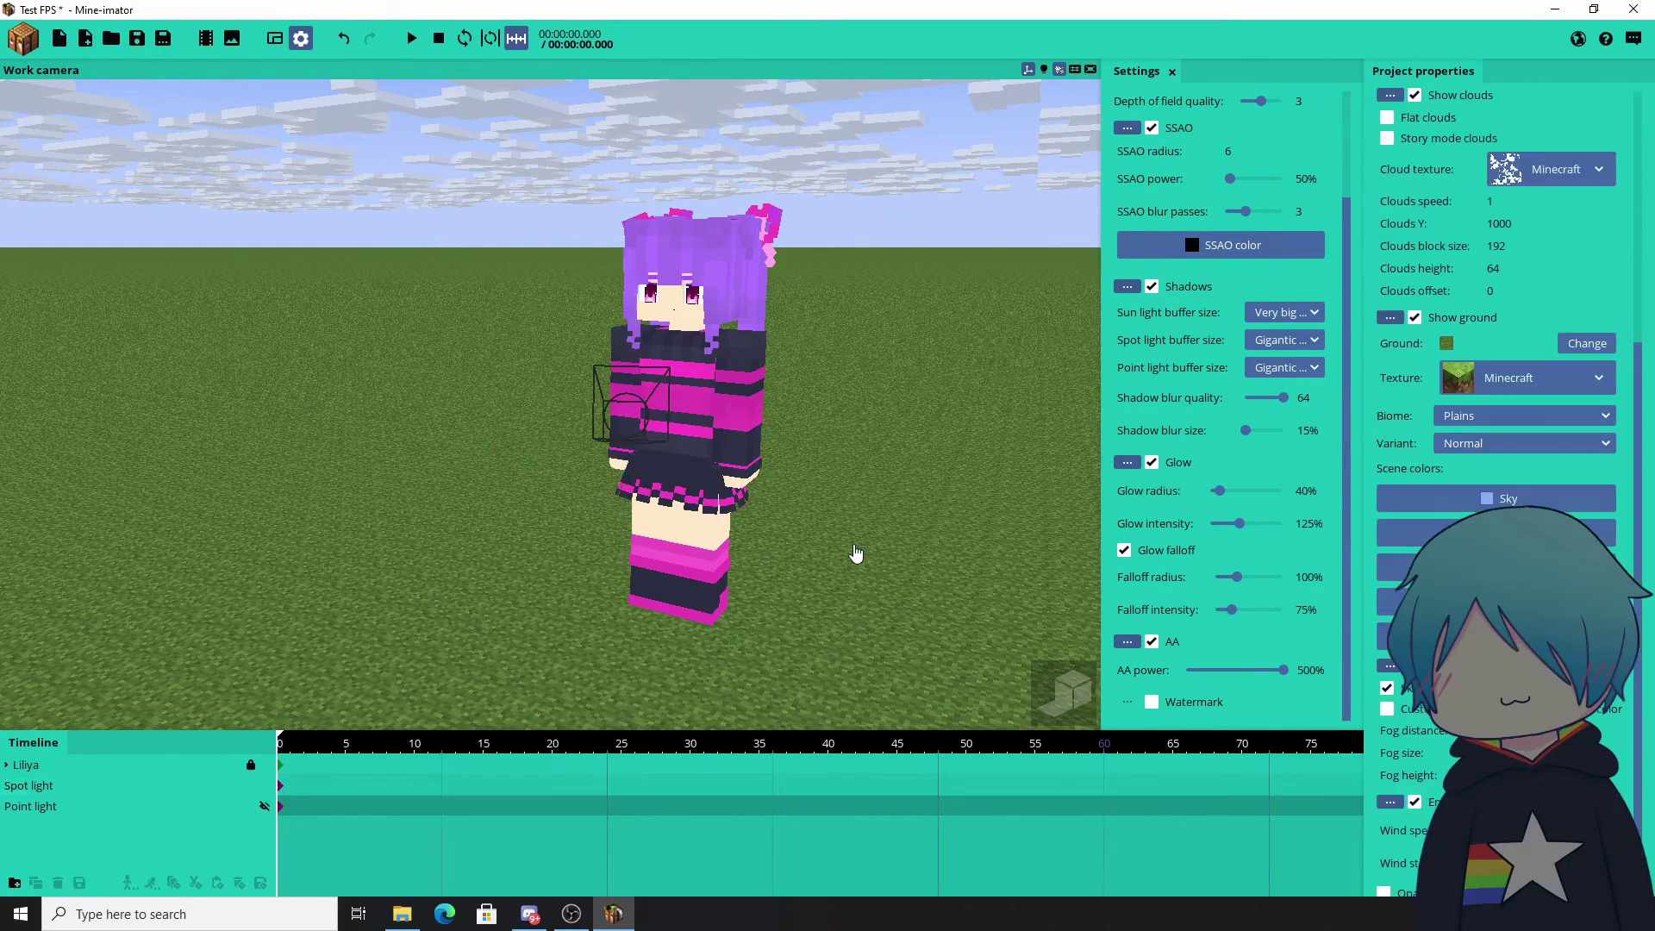